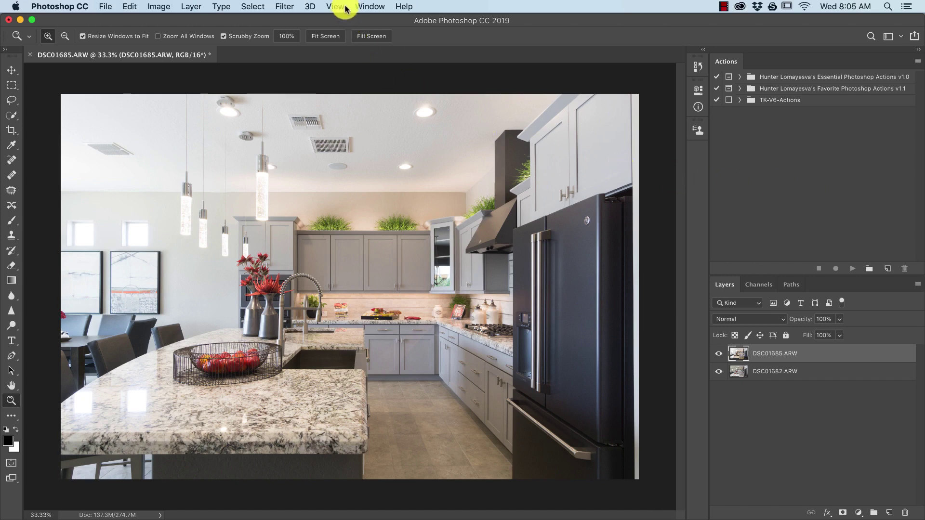
{"action": "left_click", "coordinate": [366, 7]}
{"action": "left_click", "coordinate": [370, 84]}
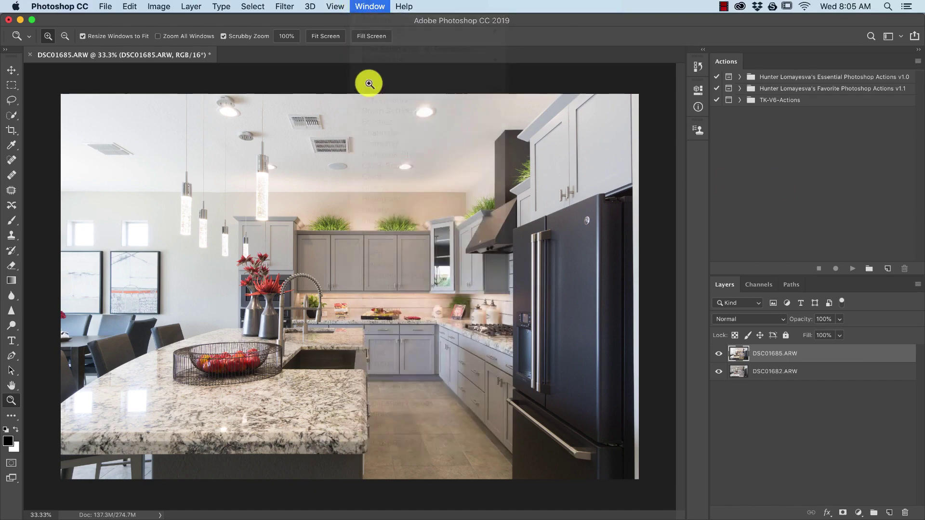
{"action": "left_click", "coordinate": [370, 7]}
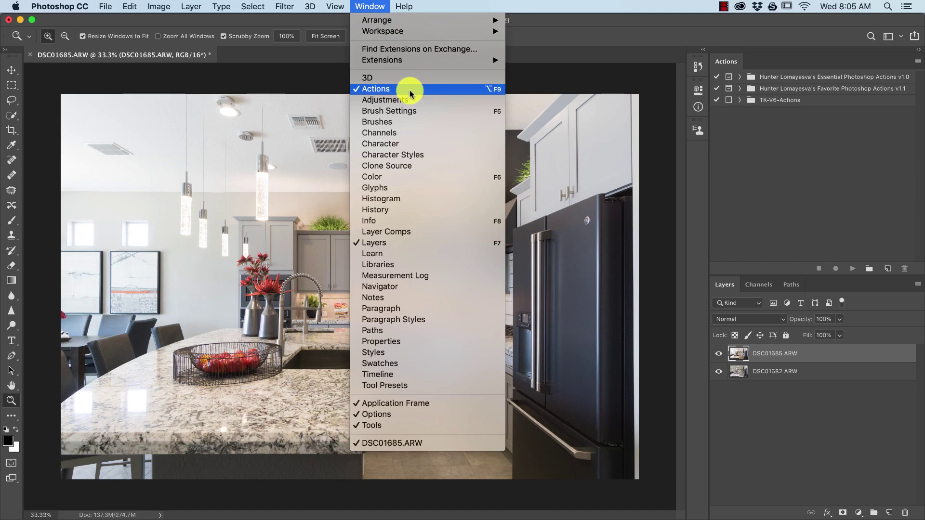
{"action": "left_click", "coordinate": [354, 92]}
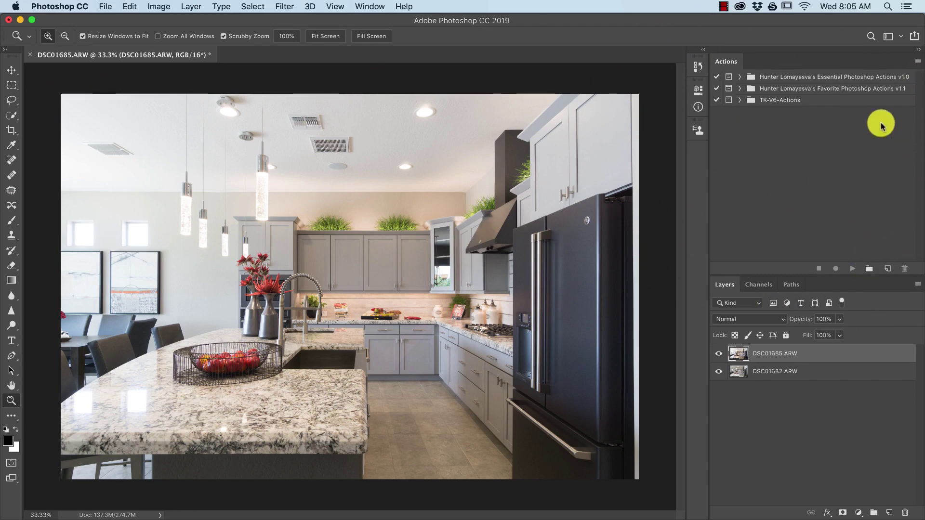
Create a new action set named "Making Photoshop Actions Set"
{"action": "left_click", "coordinate": [873, 270]}
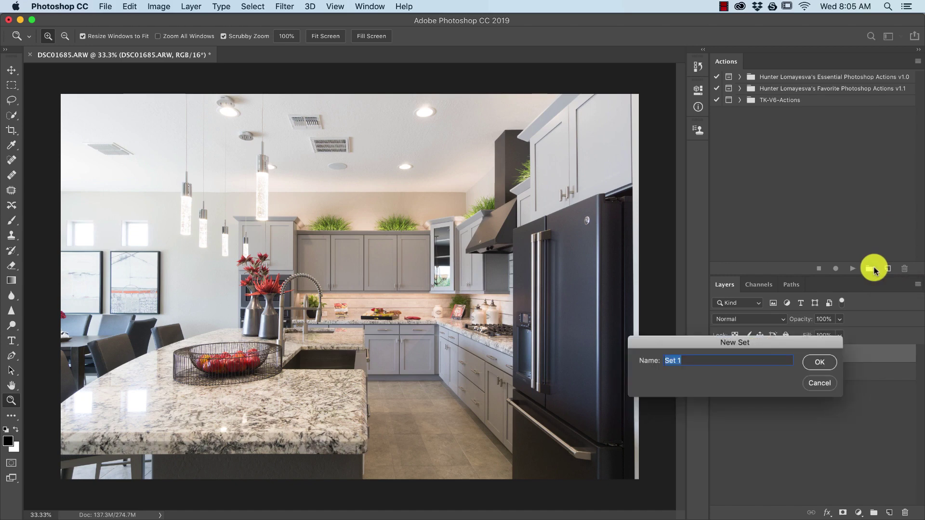
{"action": "left_click_drag", "start_coordinate": [757, 345], "coordinate": [444, 207]}
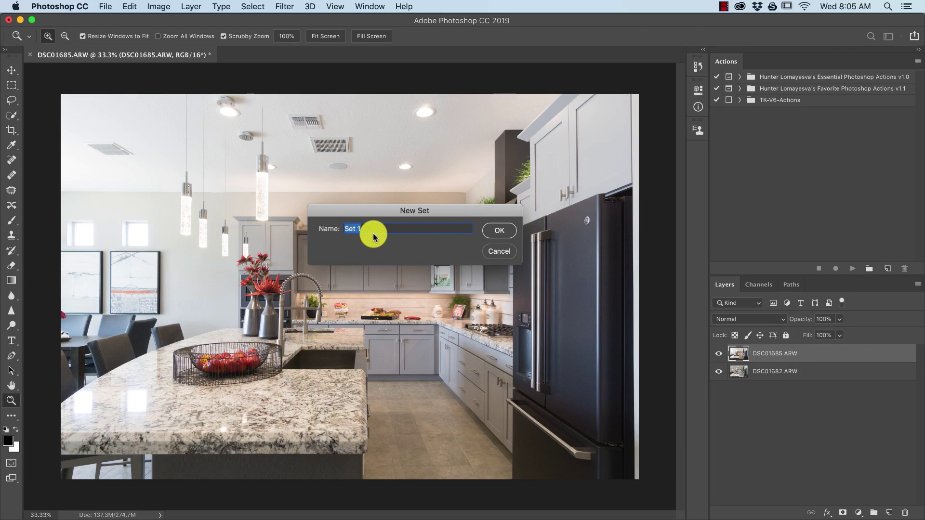
{"action": "type", "text": "Making Photoshop Actions Set"}
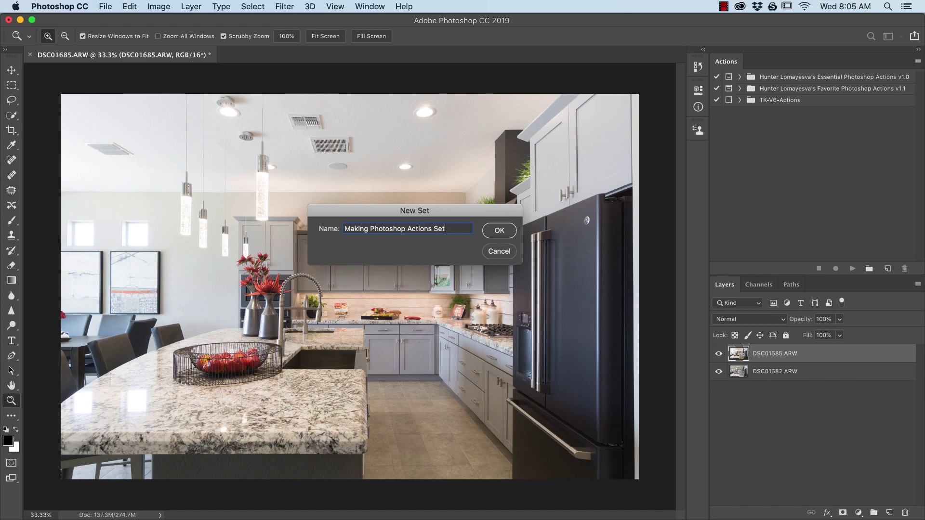
{"action": "key", "text": "Return"}
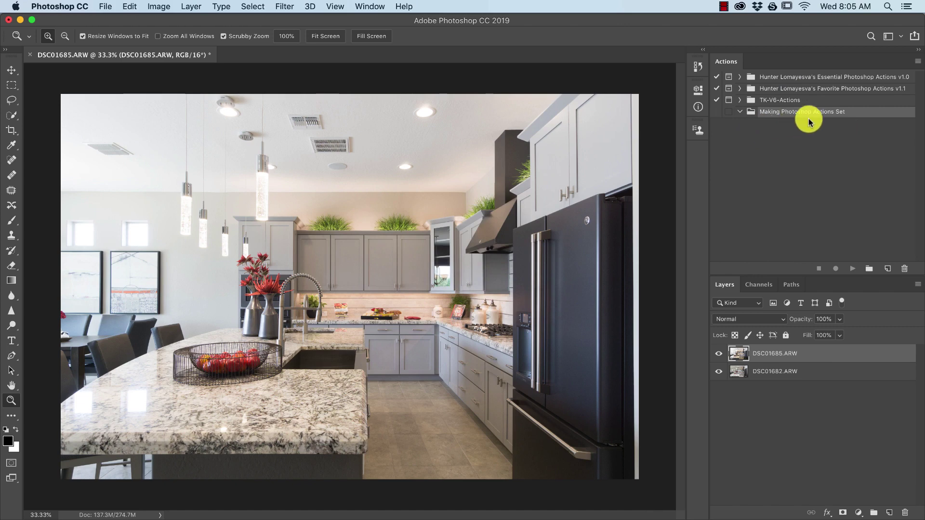
Start a new action named "Auto-Blend Ambient Exposure" and store it in Making Photoshop Actions Set
{"action": "left_click", "coordinate": [888, 269]}
{"action": "left_click", "coordinate": [888, 270]}
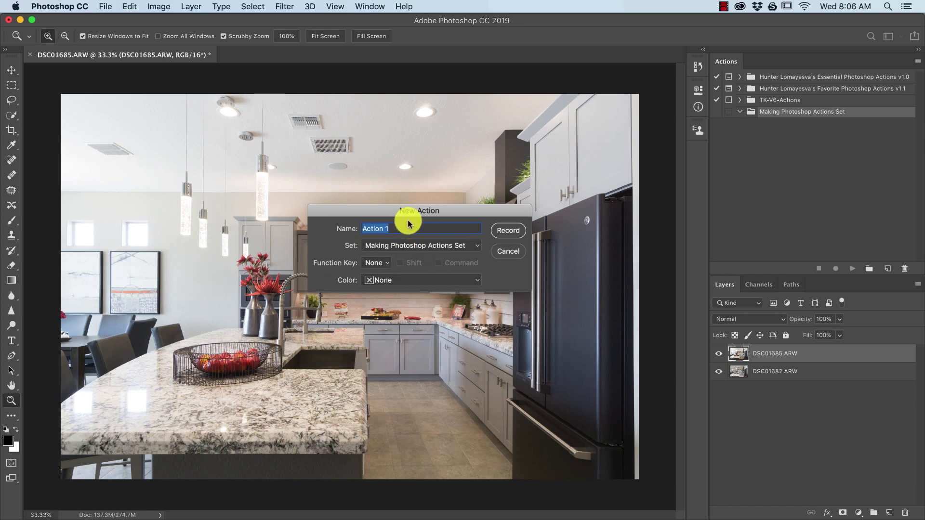
{"action": "type", "text": "Auto-Blend "}
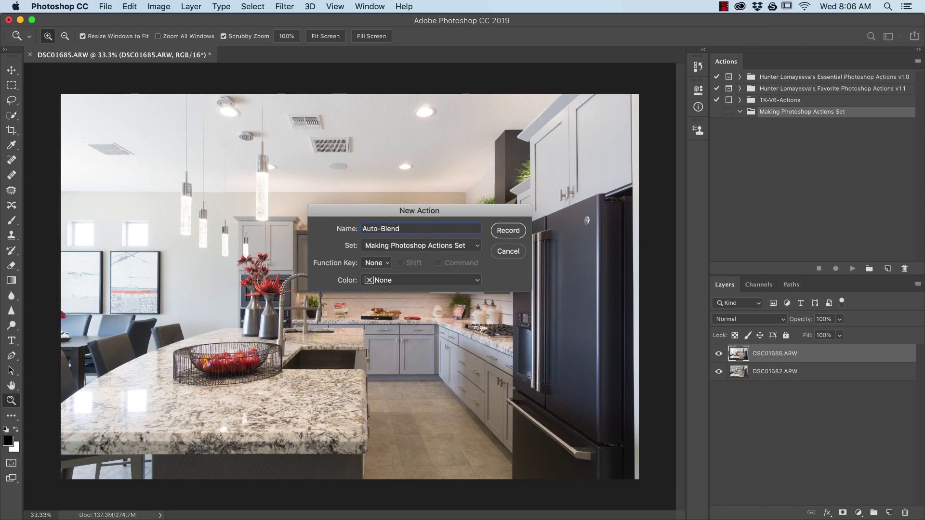
{"action": "type", "text": "Ambient Exposure"}
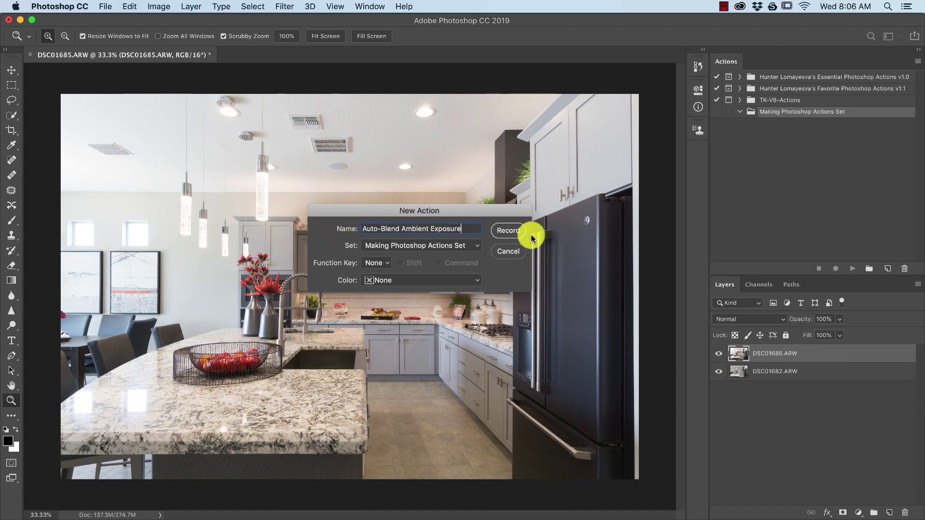
{"action": "left_click", "coordinate": [396, 246]}
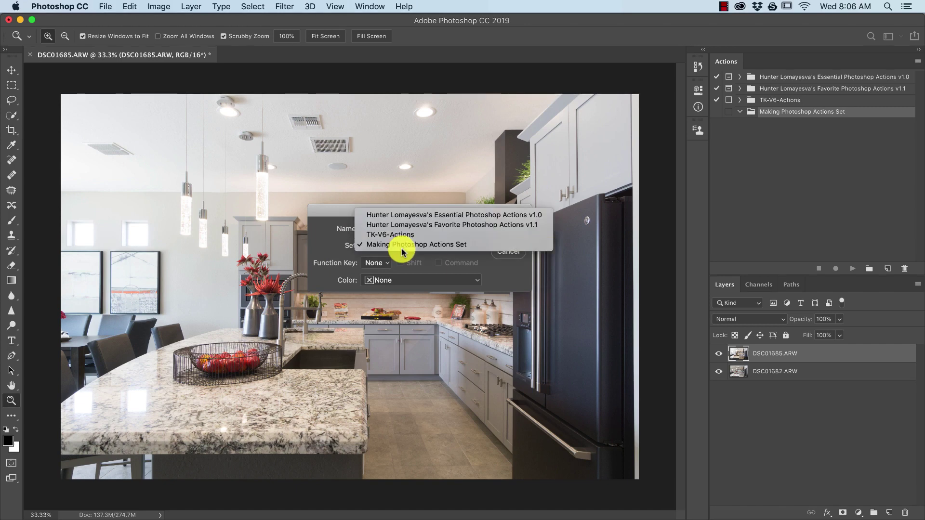
{"action": "left_click", "coordinate": [366, 244]}
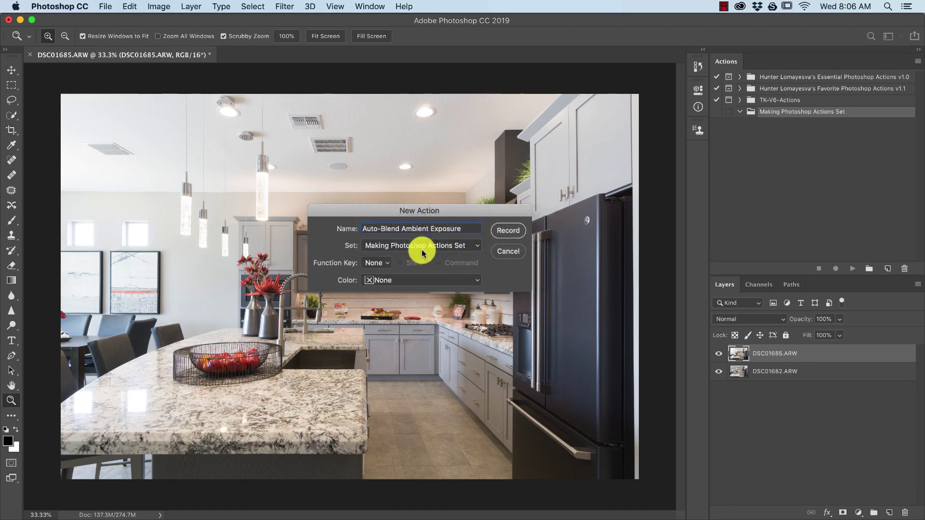
Assign function key F1 with Shift and Command and the color Red to the new action, and begin recording it
{"action": "left_click", "coordinate": [383, 260]}
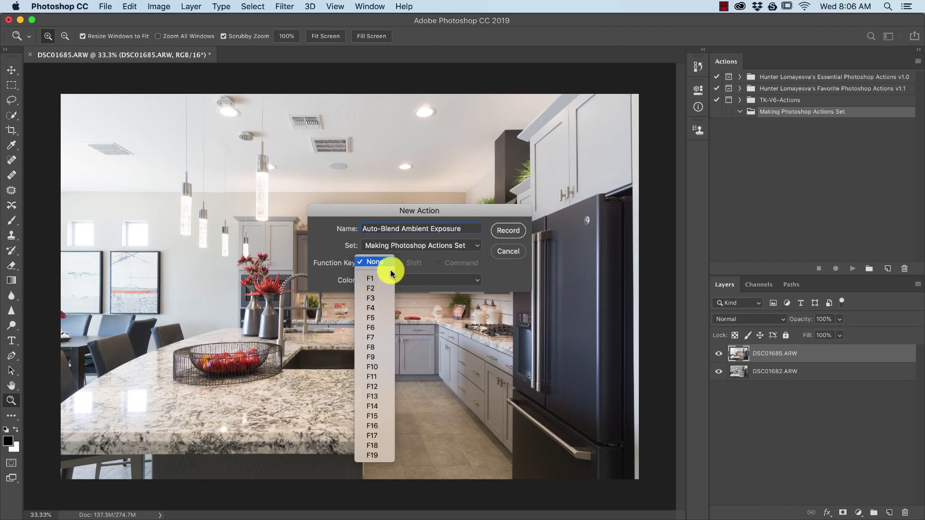
{"action": "left_click", "coordinate": [383, 278]}
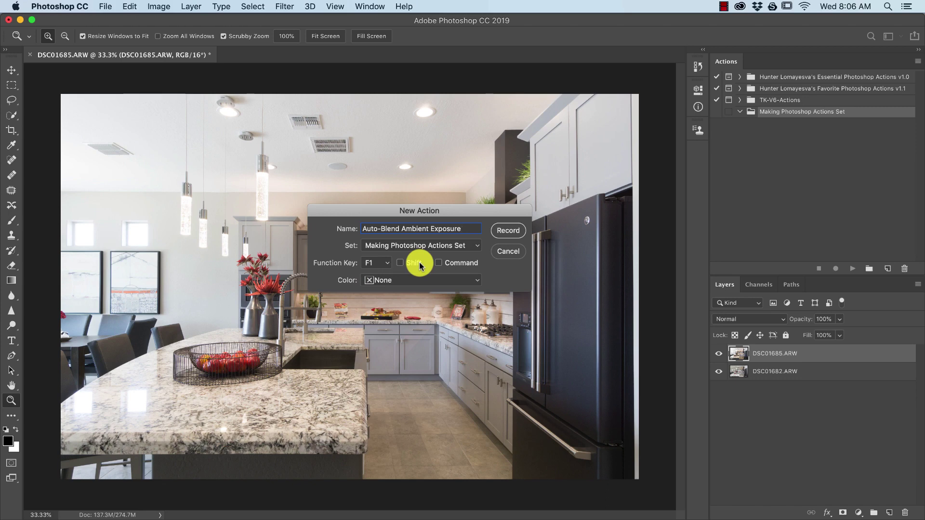
{"action": "left_click", "coordinate": [418, 264]}
{"action": "left_click", "coordinate": [449, 262]}
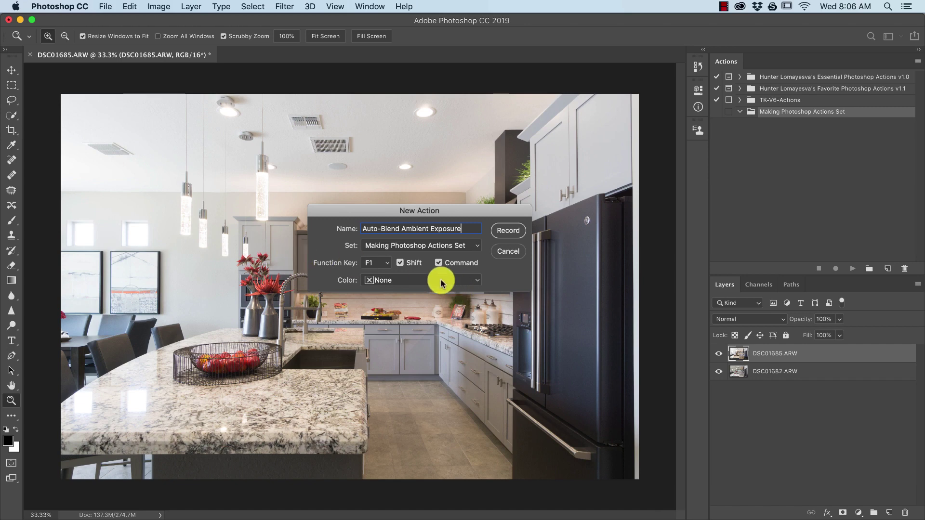
{"action": "left_click", "coordinate": [465, 281]}
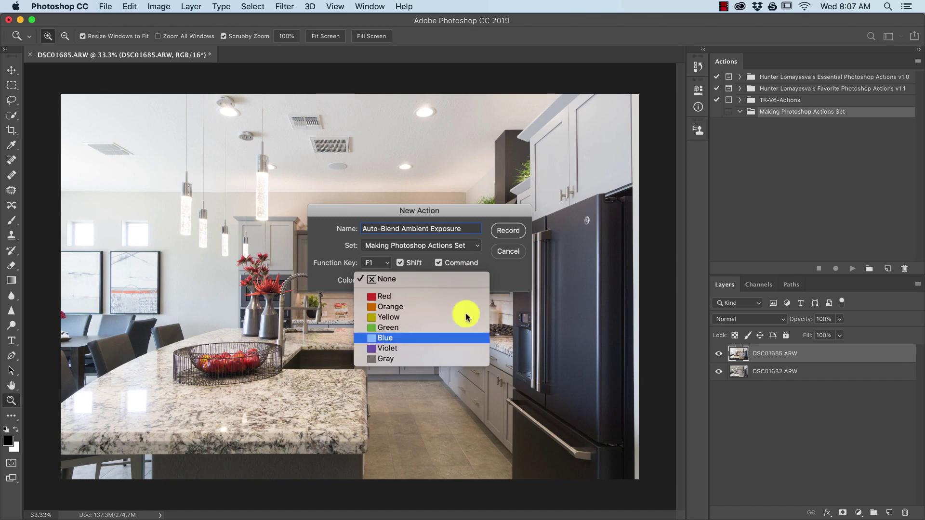
{"action": "left_click", "coordinate": [433, 296]}
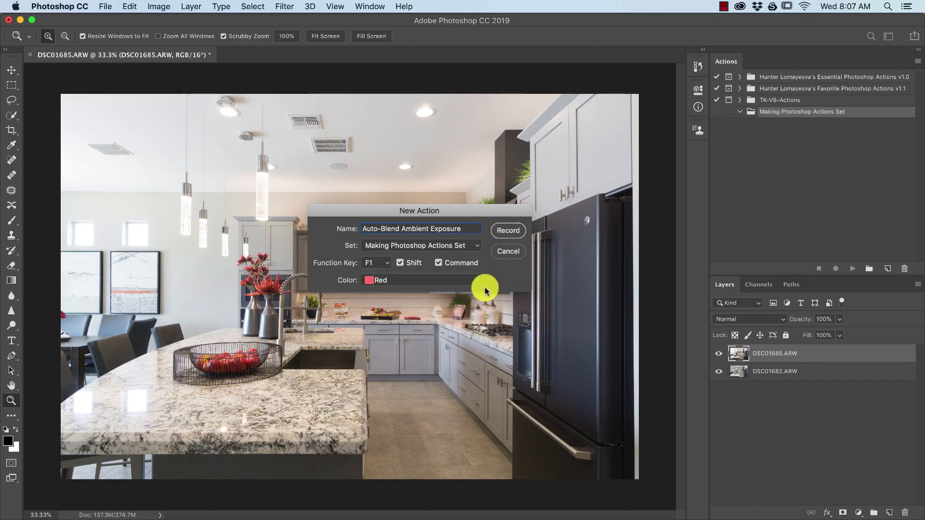
{"action": "left_click", "coordinate": [507, 230]}
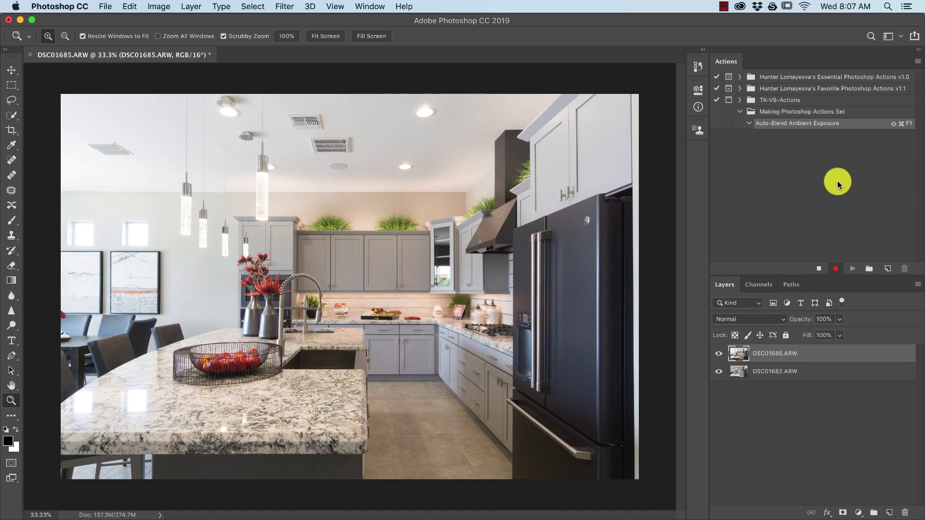
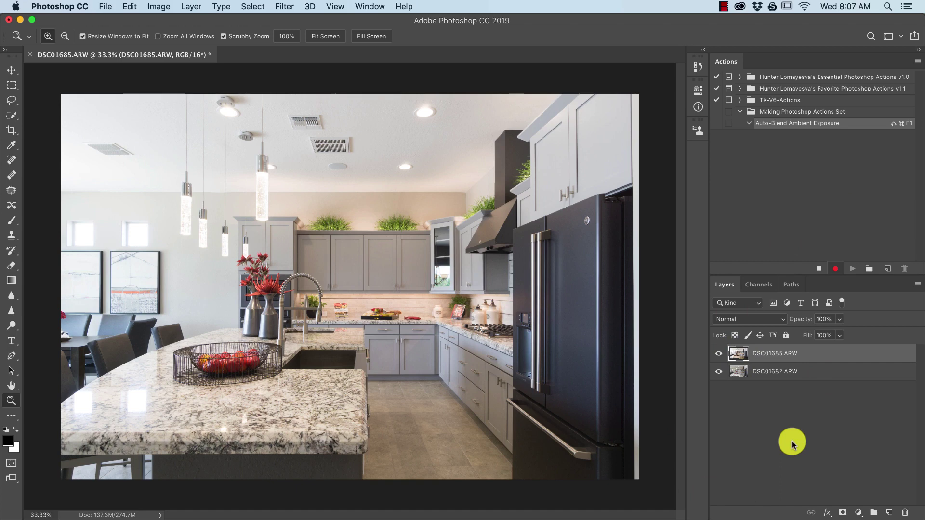
Duplicate the DSC01685.ARW layer and rename the copy "Ambient Exposure (Luminosity)"
{"action": "key", "text": "super+j"}
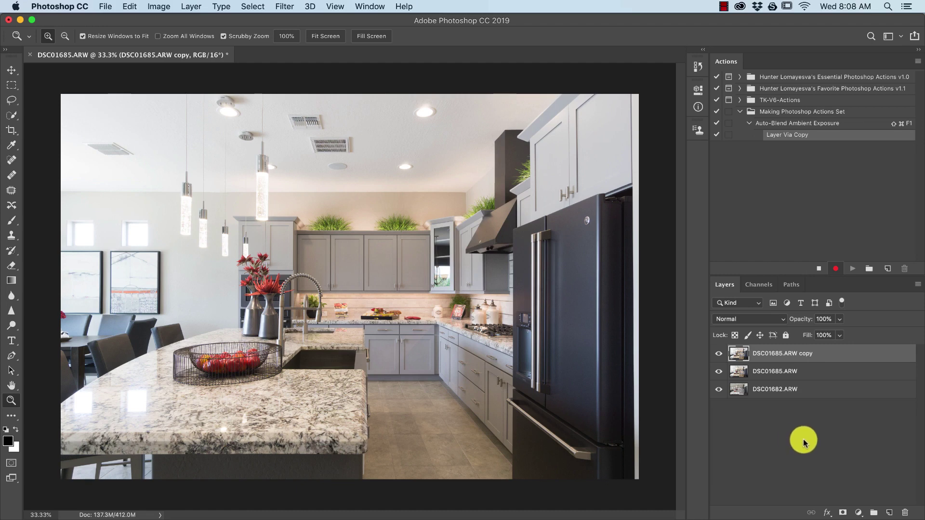
{"action": "double_click", "coordinate": [764, 354]}
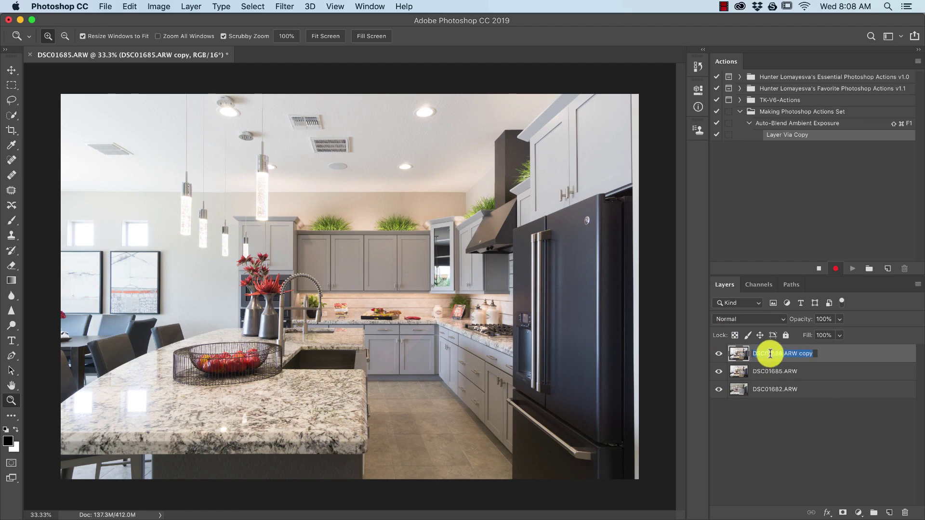
{"action": "type", "text": "Amb"}
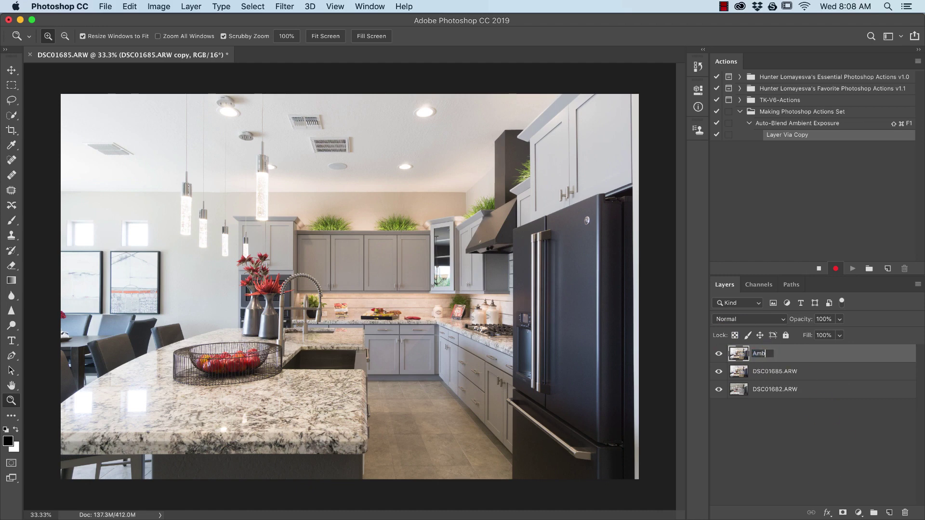
{"action": "type", "text": "ient Exposure (luminsoity"}
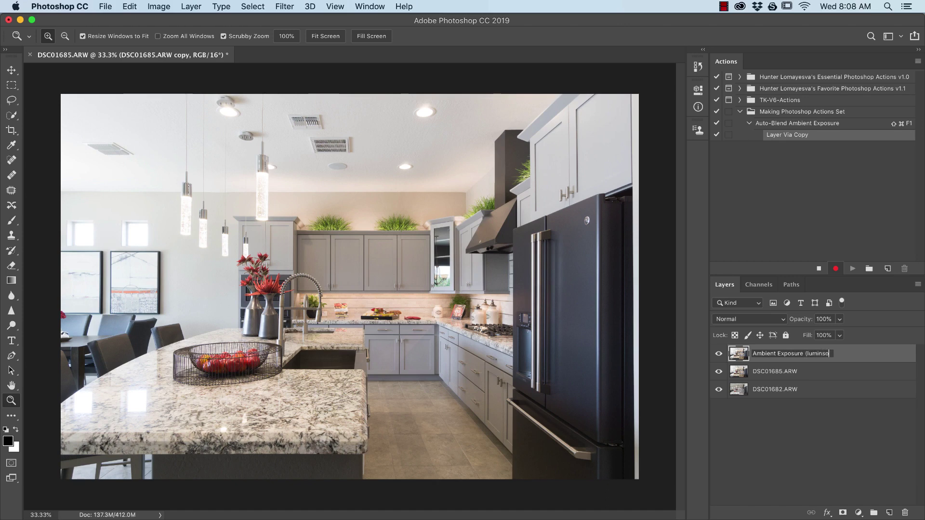
{"action": "key", "text": "BackSpace"}
{"action": "key", "text": "BackSpace"}
{"action": "key", "text": "BackSpace"}
{"action": "key", "text": "BackSpace"}
{"action": "key", "text": "BackSpace"}
{"action": "key", "text": "BackSpace"}
{"action": "key", "text": "BackSpace"}
{"action": "key", "text": "BackSpace"}
{"action": "key", "text": "BackSpace"}
{"action": "key", "text": "BackSpace"}
{"action": "type", "text": "Luminsoity"}
{"action": "key", "text": "BackSpace"}
{"action": "key", "text": "BackSpace"}
{"action": "key", "text": "BackSpace"}
{"action": "key", "text": "BackSpace"}
{"action": "key", "text": "BackSpace"}
{"action": "type", "text": "osity)"}
{"action": "key", "text": "Return"}
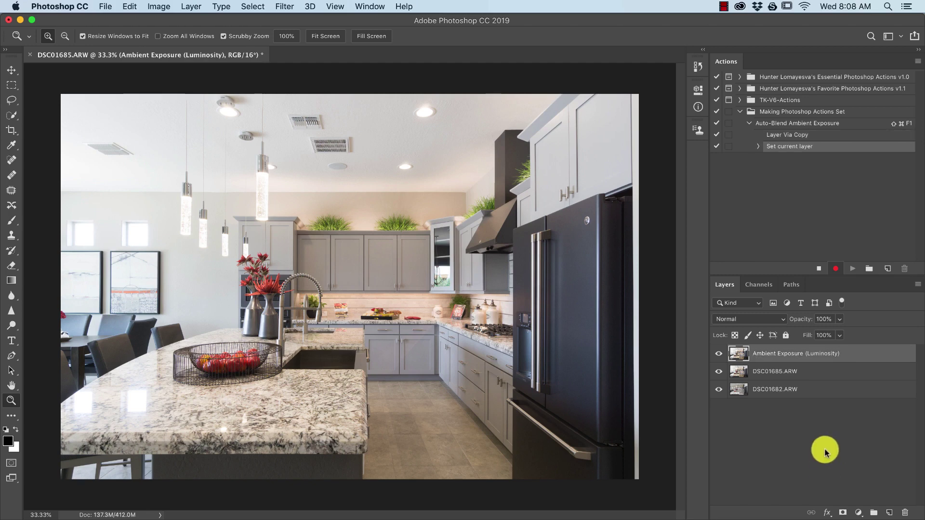
Pause the recording and review the layer name stored in the recorded Set current layer command
{"action": "left_click", "coordinate": [818, 267]}
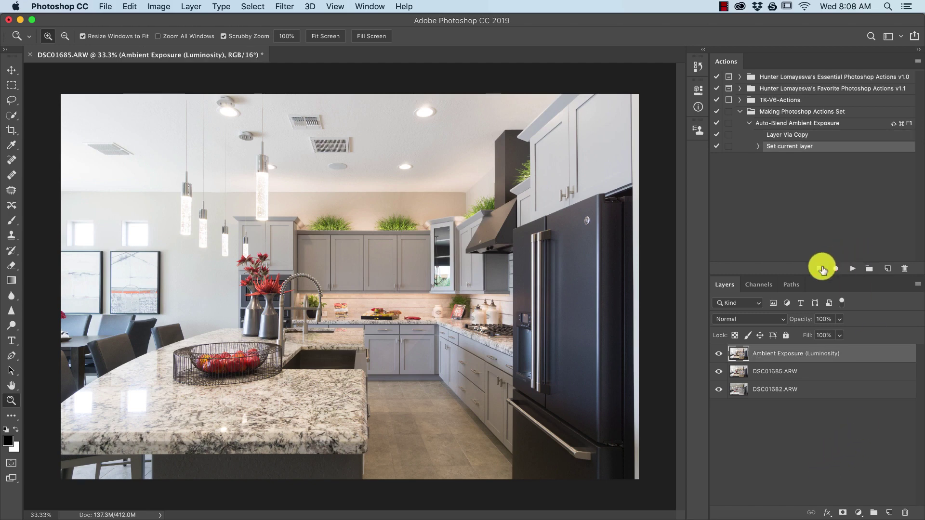
{"action": "double_click", "coordinate": [770, 145]}
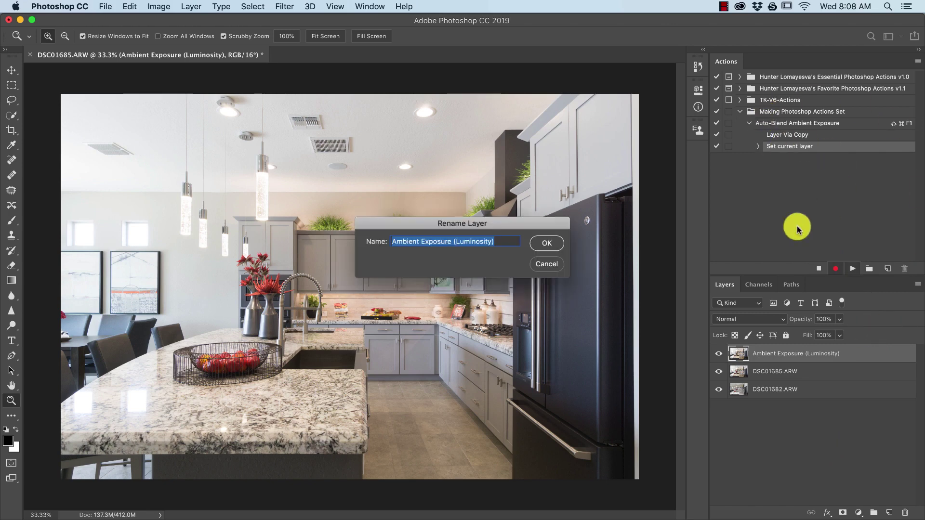
{"action": "left_click", "coordinate": [543, 244]}
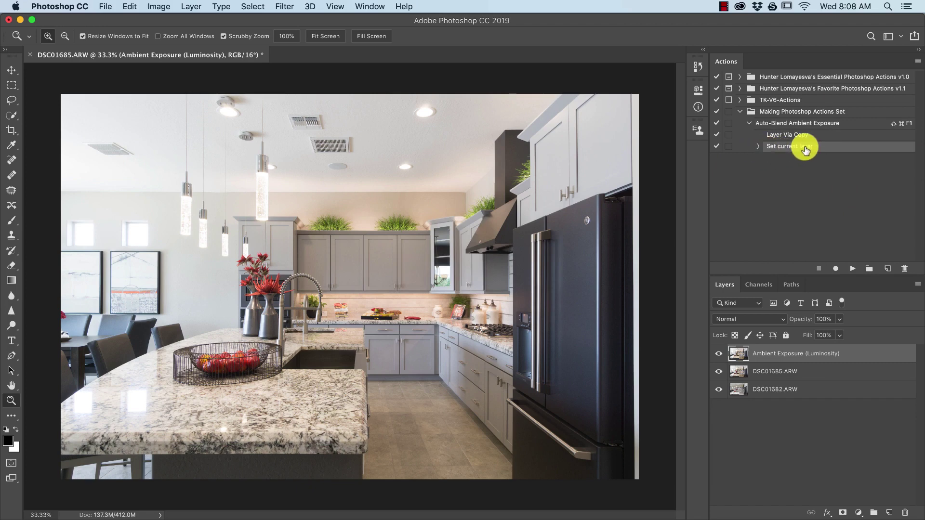
Resume recording and label the Ambient Exposure (Luminosity) layer with the color Orange
{"action": "left_click", "coordinate": [835, 268]}
{"action": "right_click", "coordinate": [739, 355]}
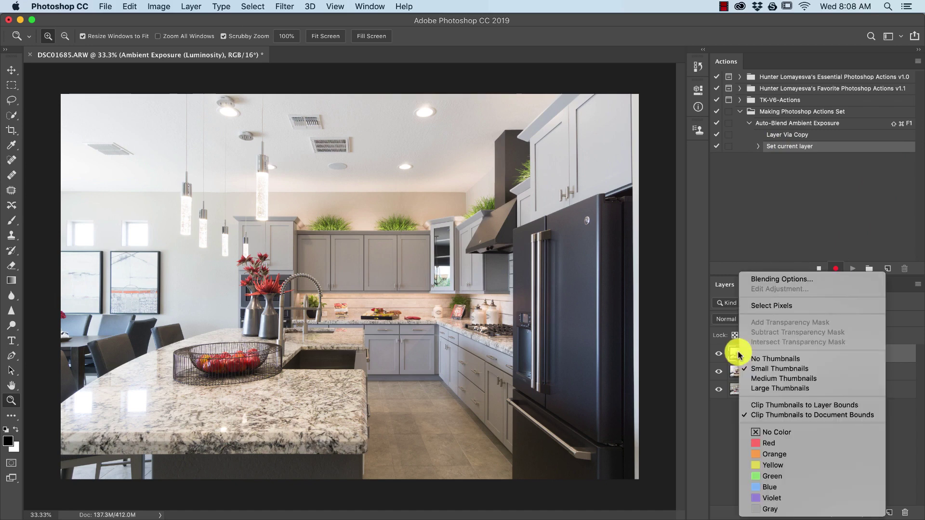
{"action": "left_click", "coordinate": [793, 456]}
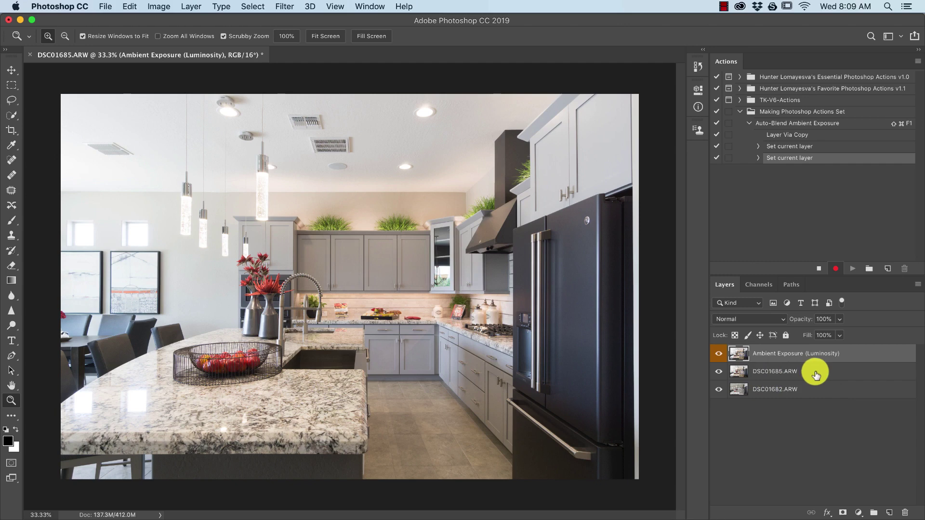
Record hiding the DSC01685.ARW layer, and reverse it by deleting the recorded command and showing the layer again
{"action": "left_click", "coordinate": [718, 372]}
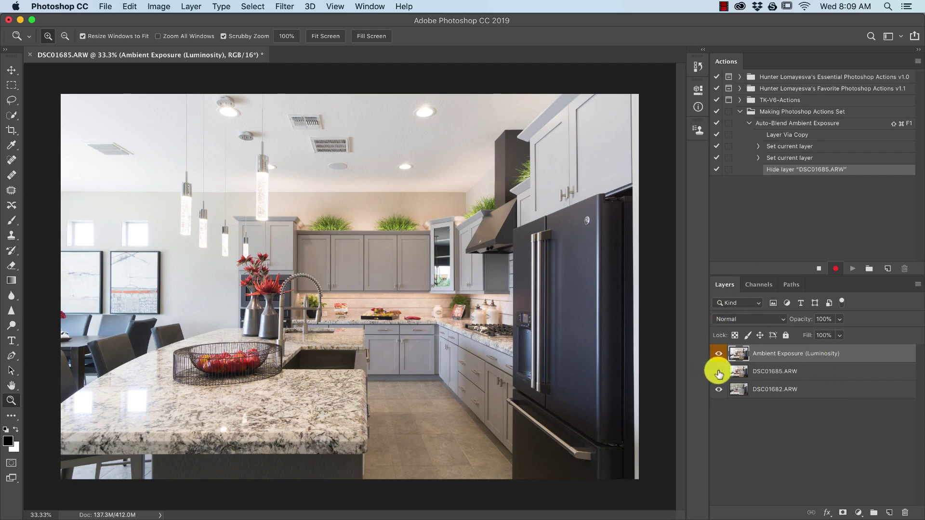
{"action": "left_click", "coordinate": [819, 268]}
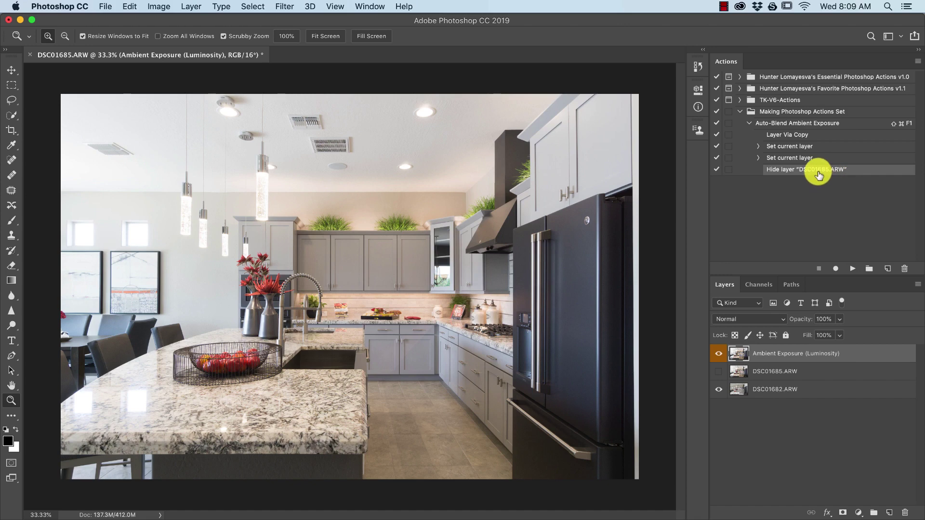
{"action": "left_click_drag", "start_coordinate": [835, 179], "coordinate": [902, 268]}
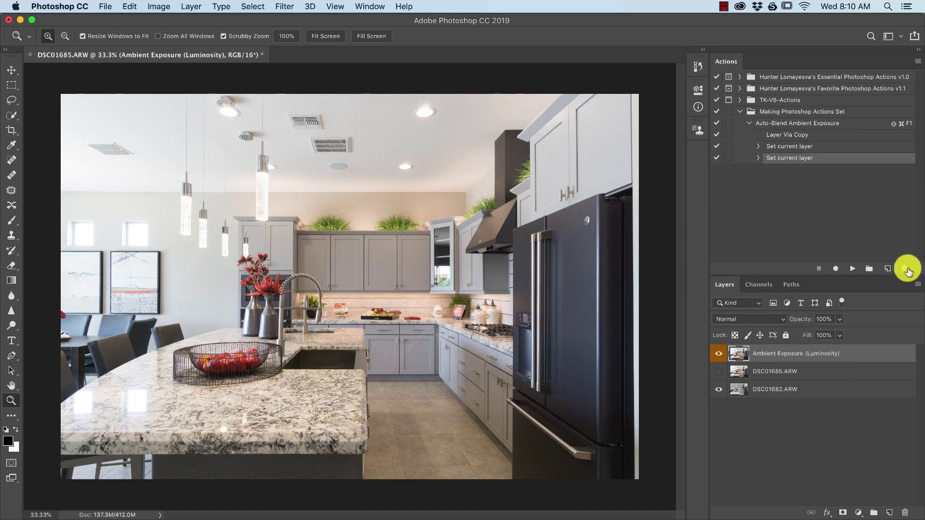
{"action": "left_click", "coordinate": [718, 372]}
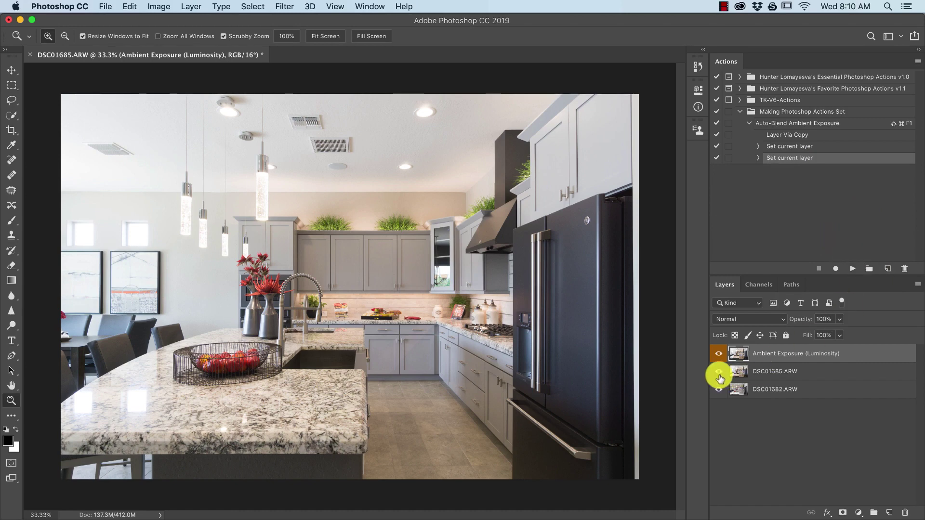
Resume recording the action, then select the layer one position below the current one and hide that DSC01685.ARW layer
{"action": "left_click", "coordinate": [835, 267]}
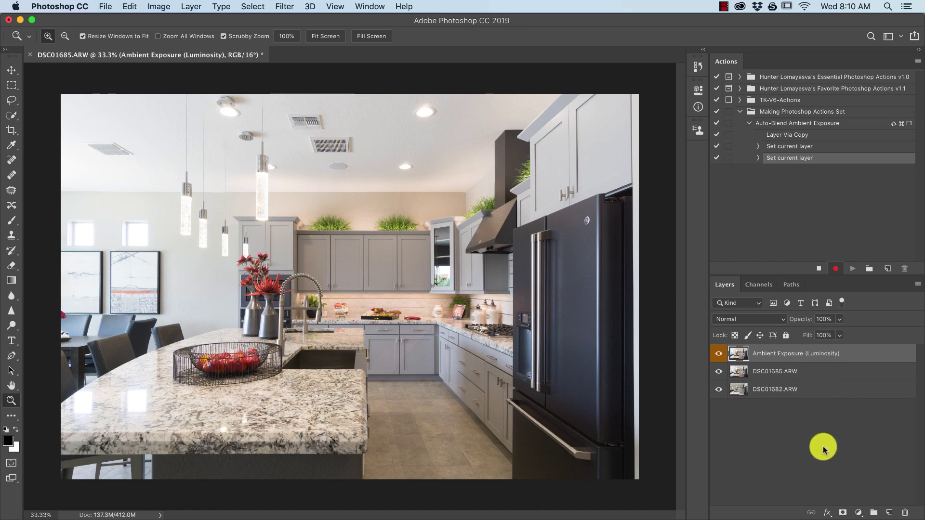
{"action": "key", "text": "alt"}
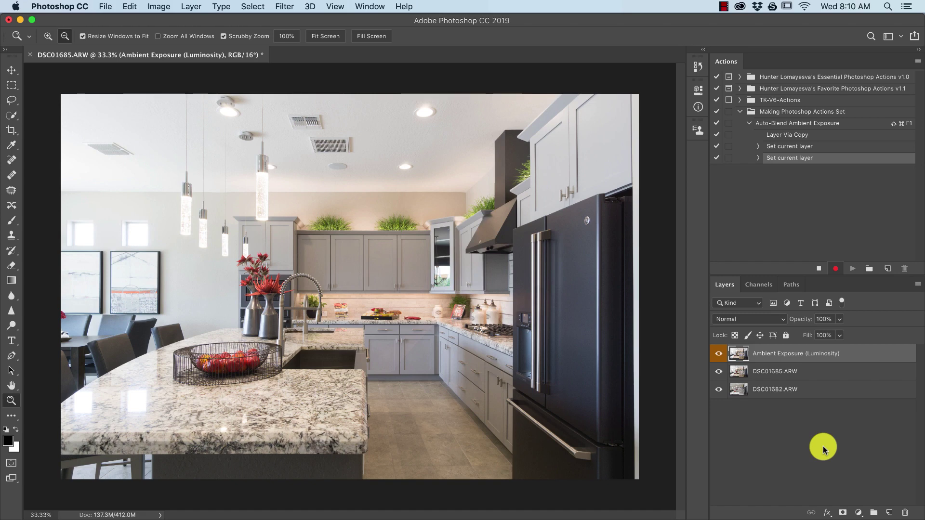
{"action": "key", "text": "alt+bracketleft"}
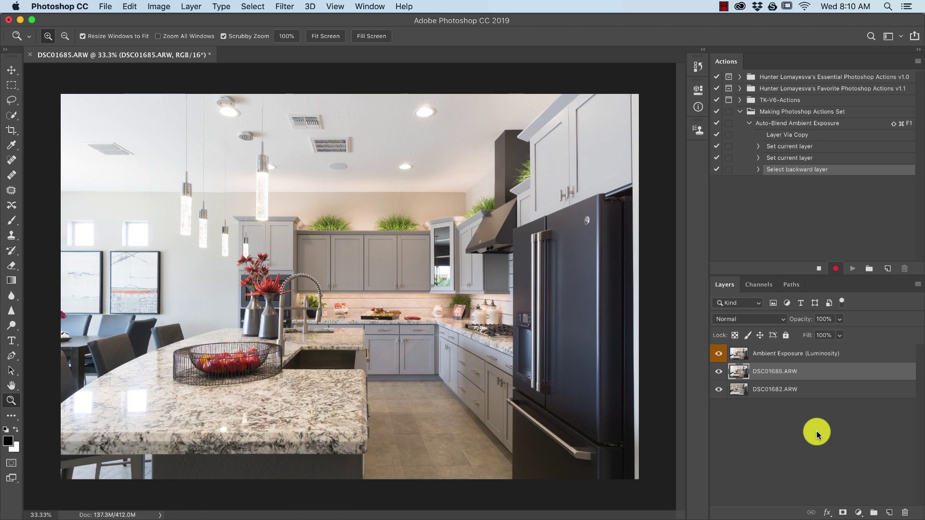
{"action": "left_click", "coordinate": [719, 373]}
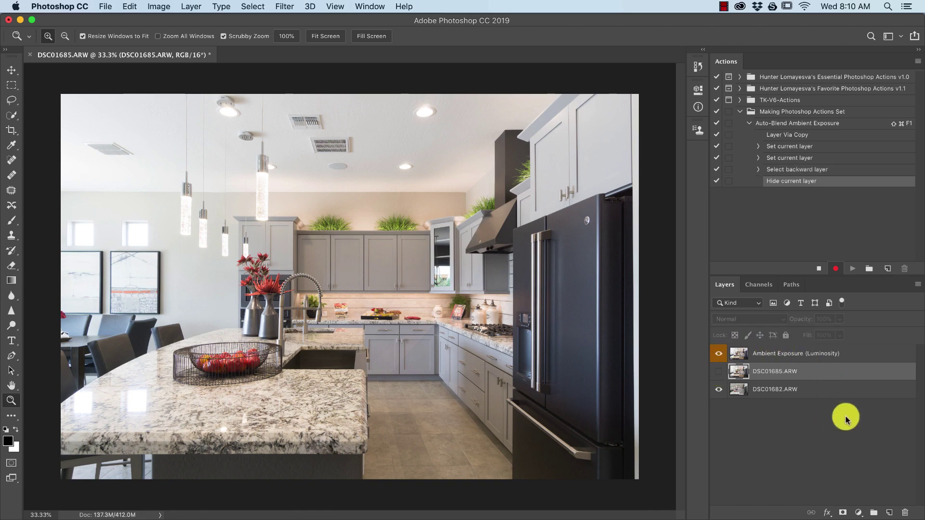
Select the next layer up, Ambient Exposure (Luminosity), and set its blend mode to Luminosity
{"action": "key", "text": "alt"}
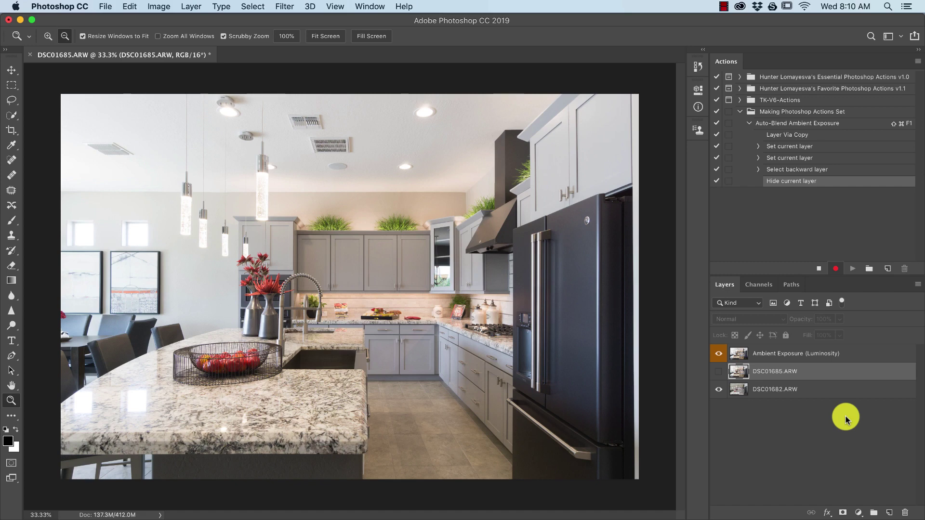
{"action": "key", "text": "alt+bracketright"}
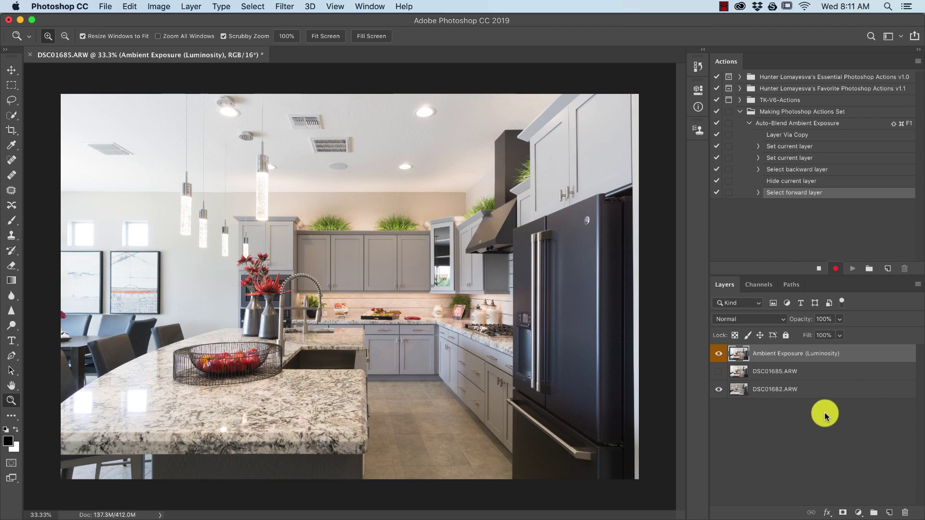
{"action": "left_click", "coordinate": [765, 320]}
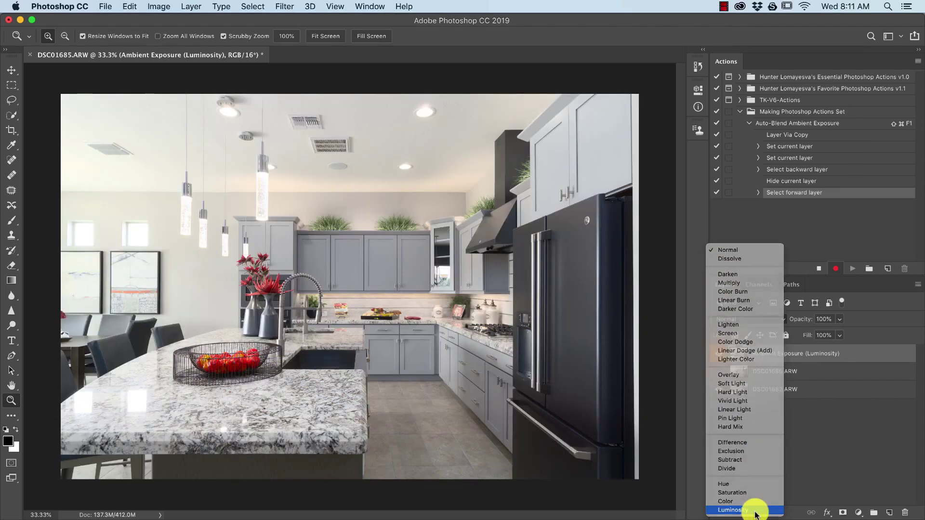
{"action": "left_click", "coordinate": [755, 513]}
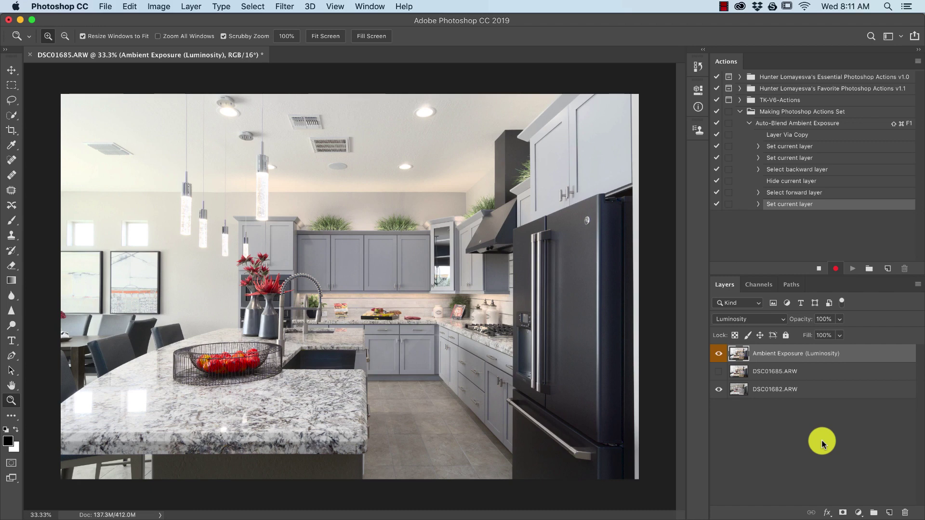
Duplicate the Ambient Exposure (Luminosity) layer and rename the copy "Ambient Exposure (Color)"
{"action": "key", "text": "super+j"}
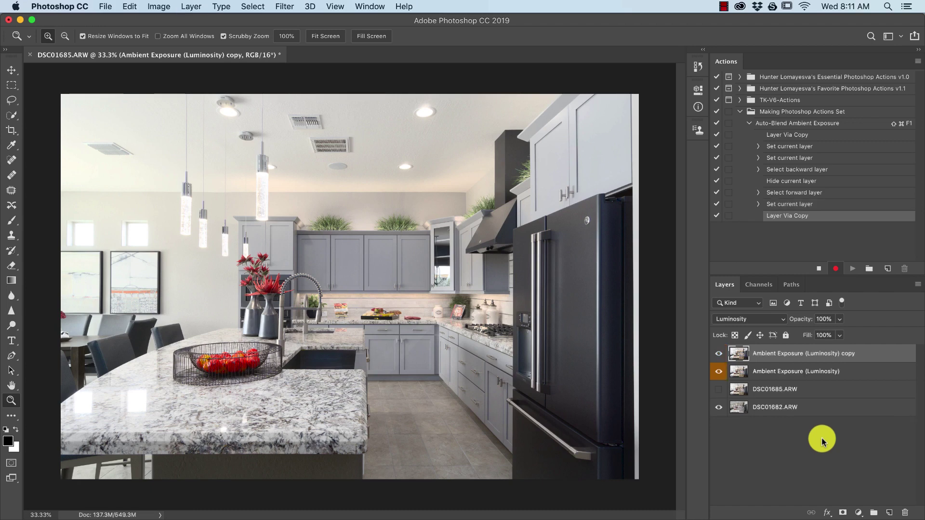
{"action": "double_click", "coordinate": [814, 353]}
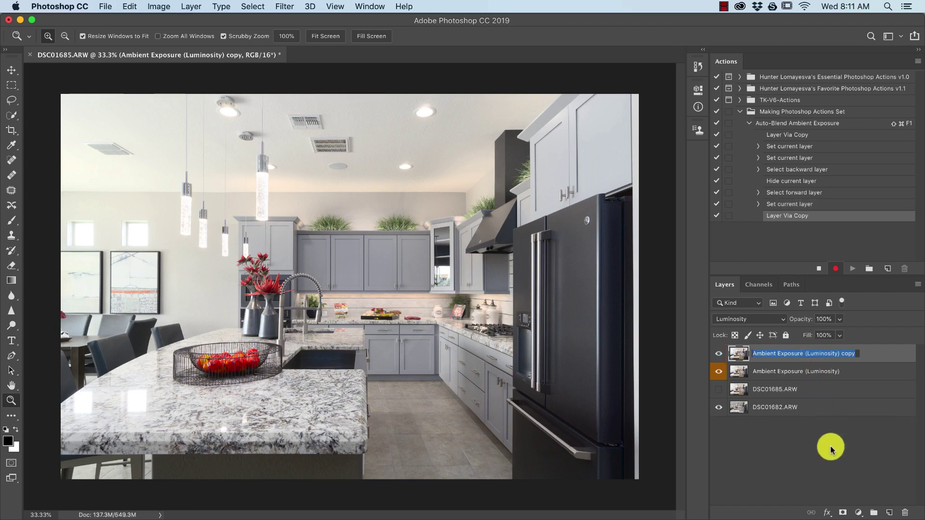
{"action": "key", "text": "Right"}
{"action": "key", "text": "BackSpace"}
{"action": "key", "text": "BackSpace"}
{"action": "key", "text": "BackSpace"}
{"action": "key", "text": "BackSpace"}
{"action": "key", "text": "BackSpace"}
{"action": "key", "text": "BackSpace"}
{"action": "key", "text": "BackSpace"}
{"action": "key", "text": "BackSpace"}
{"action": "key", "text": "BackSpace"}
{"action": "key", "text": "BackSpace"}
{"action": "key", "text": "BackSpace"}
{"action": "key", "text": "BackSpace"}
{"action": "key", "text": "BackSpace"}
{"action": "key", "text": "BackSpace"}
{"action": "key", "text": "BackSpace"}
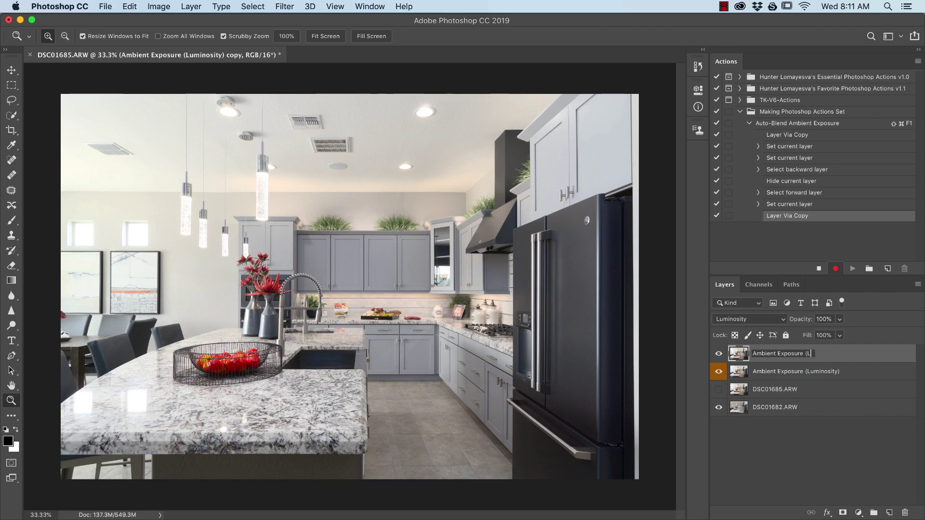
{"action": "key", "text": "BackSpace"}
{"action": "type", "text": "Color)"}
{"action": "key", "text": "Return"}
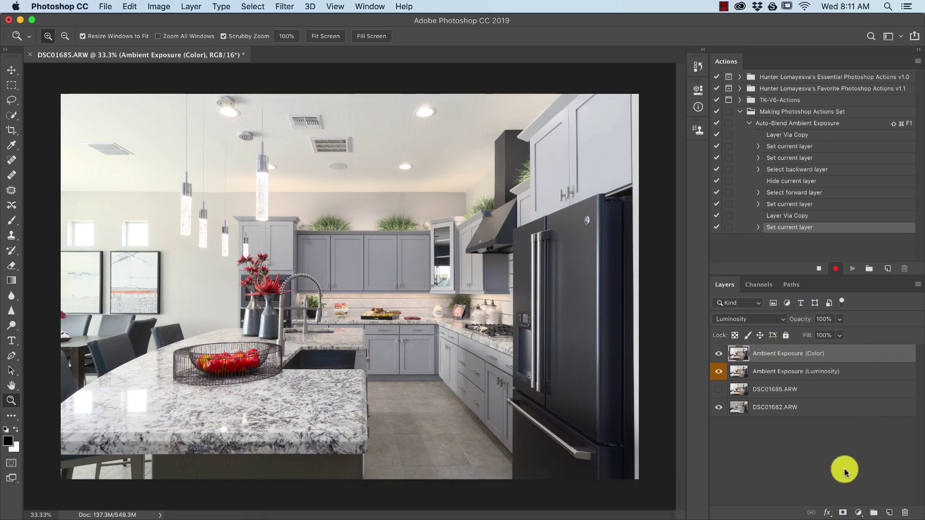
Add a layer mask to the Ambient Exposure (Color) layer and invert it to black
{"action": "left_click", "coordinate": [842, 512]}
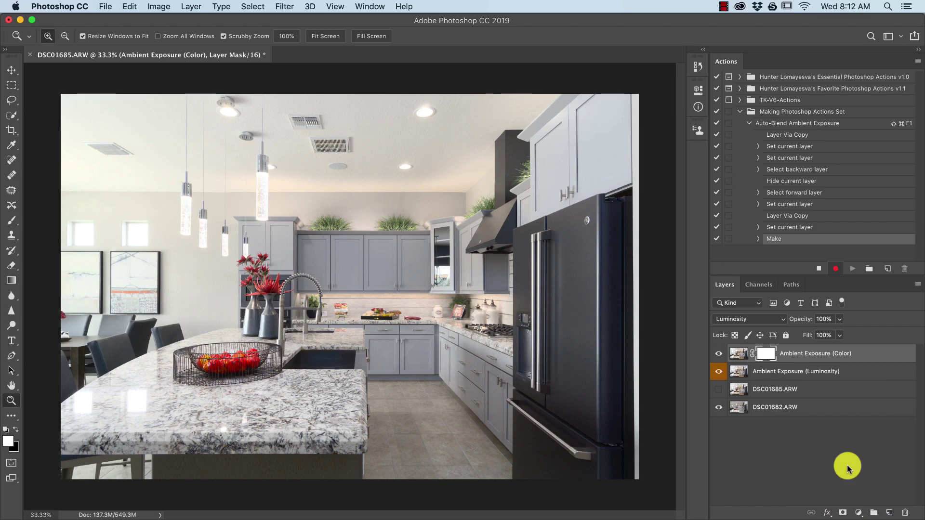
{"action": "key", "text": "super+i"}
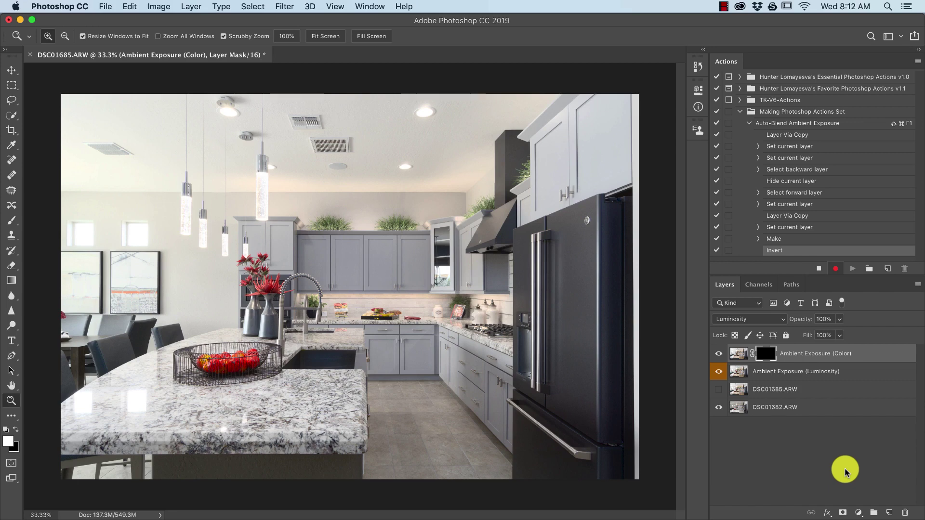
Target the Ambient Exposure (Color) layer's image instead of its mask, set its blend mode to Color, and label it Orange
{"action": "left_click", "coordinate": [734, 354]}
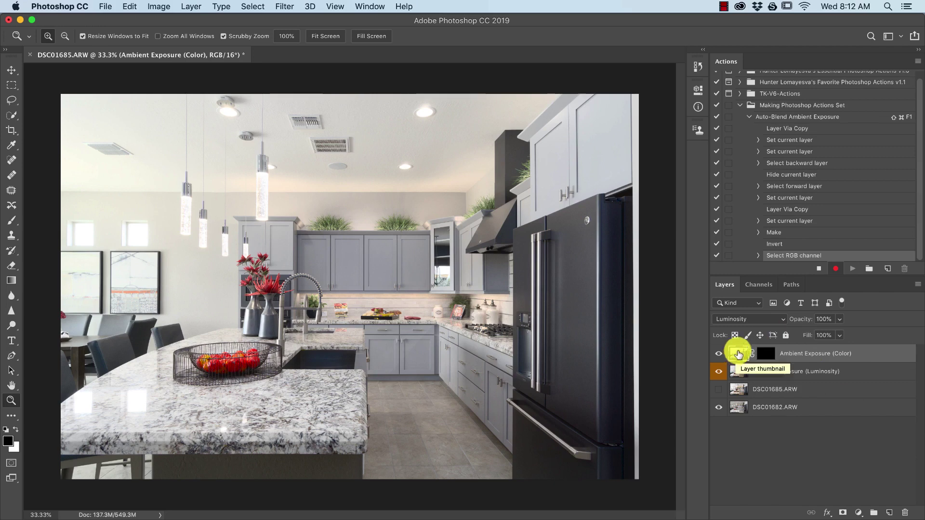
{"action": "left_click", "coordinate": [745, 318]}
{"action": "left_click", "coordinate": [744, 310]}
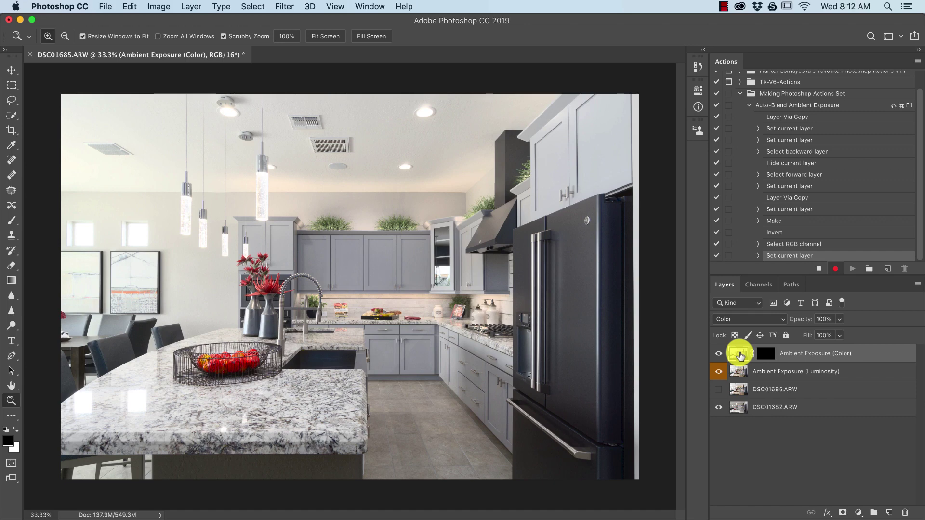
{"action": "right_click", "coordinate": [741, 355]}
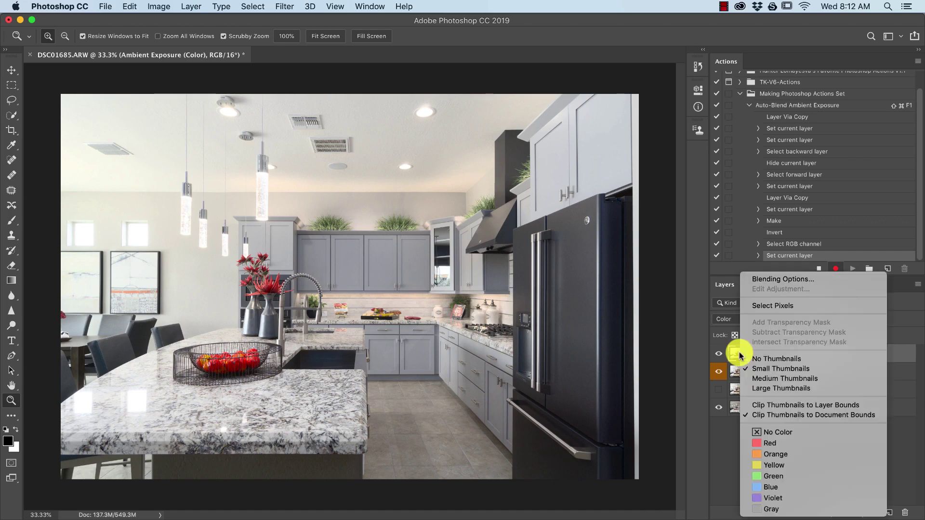
{"action": "left_click", "coordinate": [785, 456]}
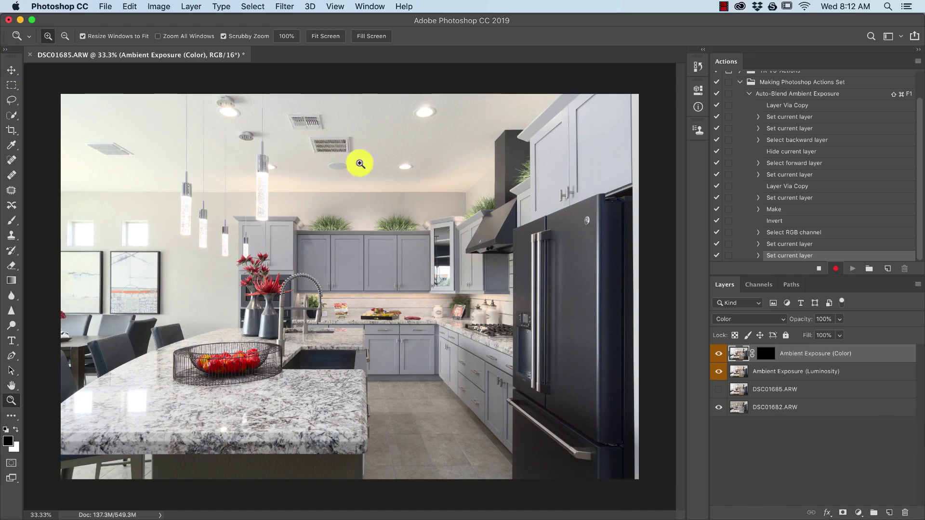
Switch to the Brush tool and reduce the brush size to 419 over the kitchen ceiling
{"action": "left_click_drag", "start_coordinate": [314, 191], "coordinate": [357, 182]}
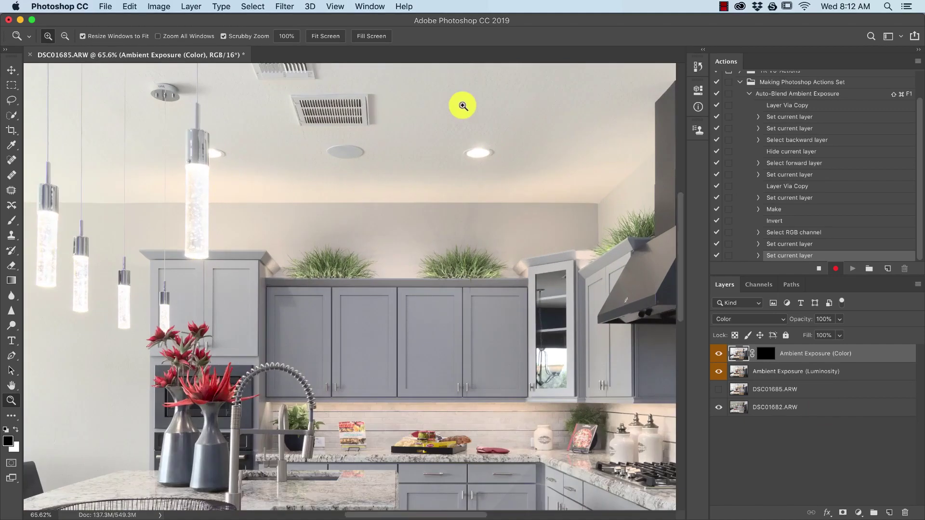
{"action": "key", "text": "alt"}
{"action": "key", "text": "b"}
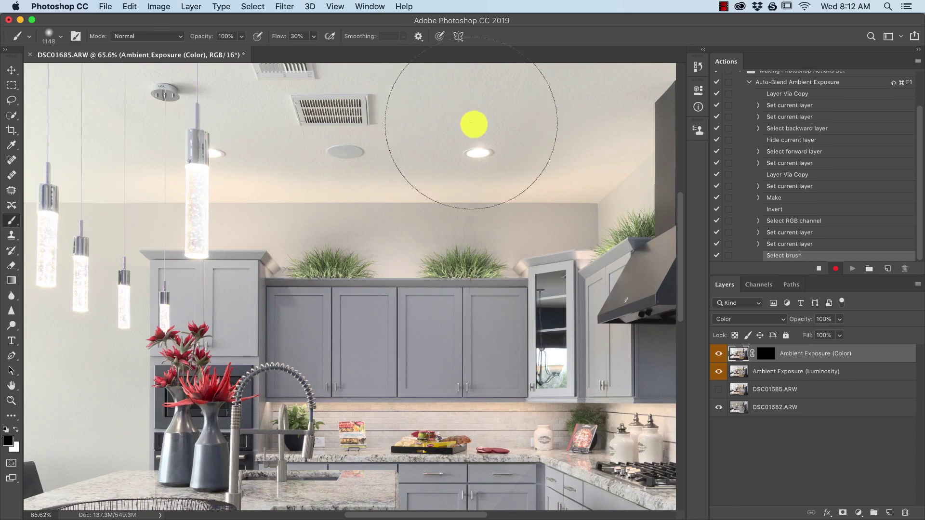
{"action": "left_click_drag", "start_coordinate": [475, 120], "coordinate": [347, 137]}
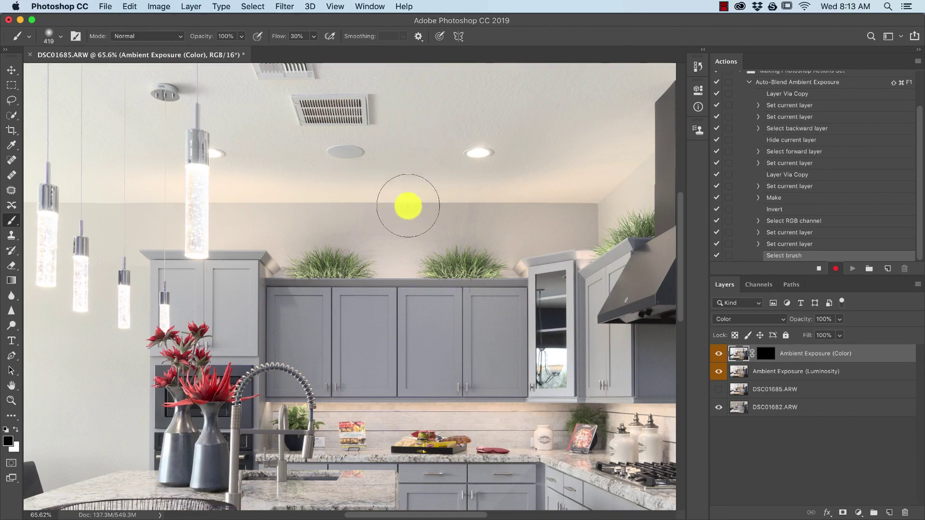
{"action": "key", "text": "super+minus"}
{"action": "key", "text": "super+minus"}
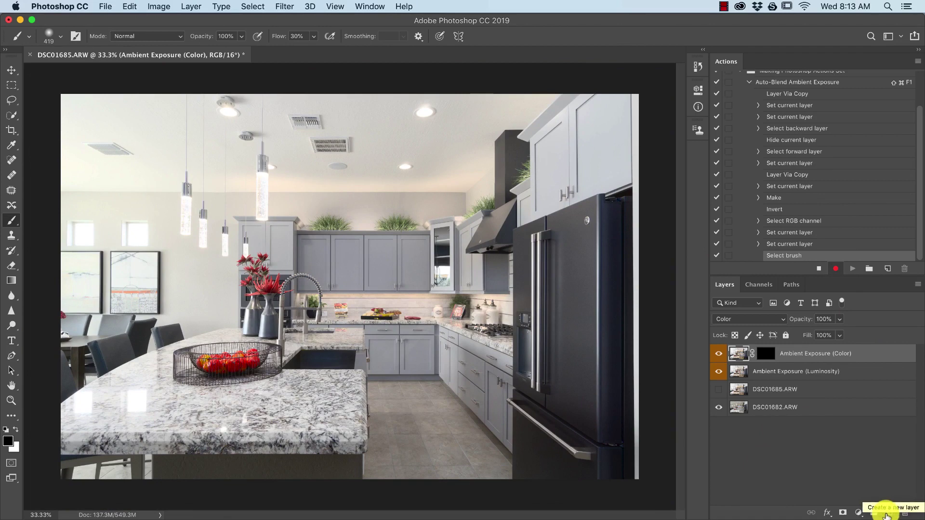
Create a new empty layer above Ambient Exposure (Color) and name it "Ambient Repair Layer"
{"action": "left_click", "coordinate": [889, 512]}
{"action": "double_click", "coordinate": [769, 353]}
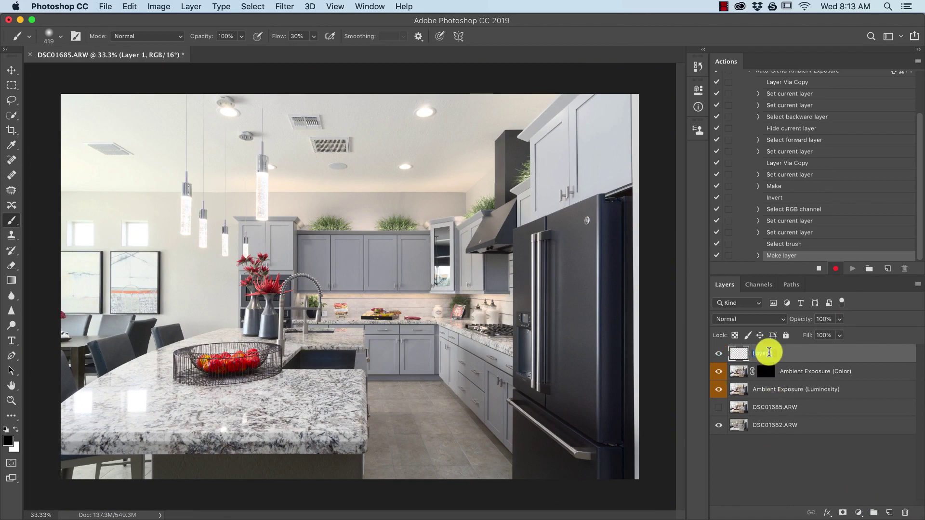
{"action": "type", "text": "Ambient"}
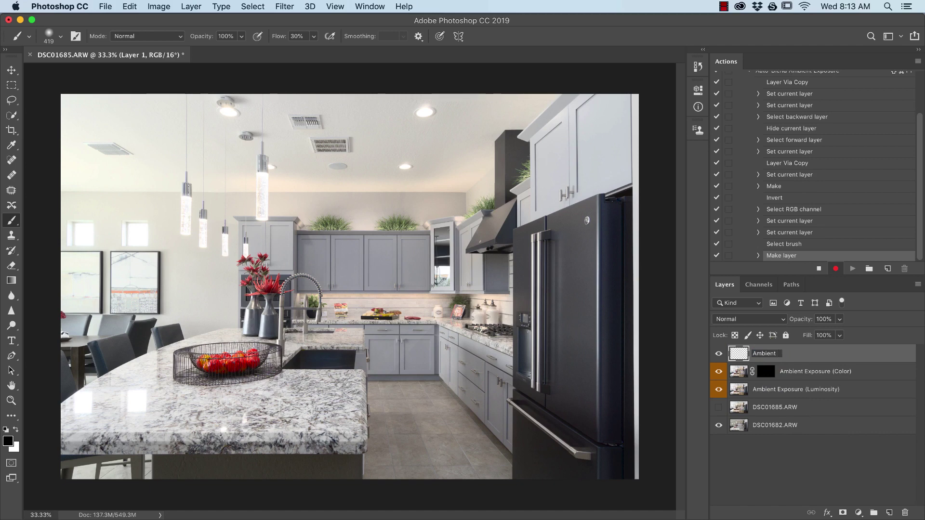
{"action": "type", "text": " Repair Layer"}
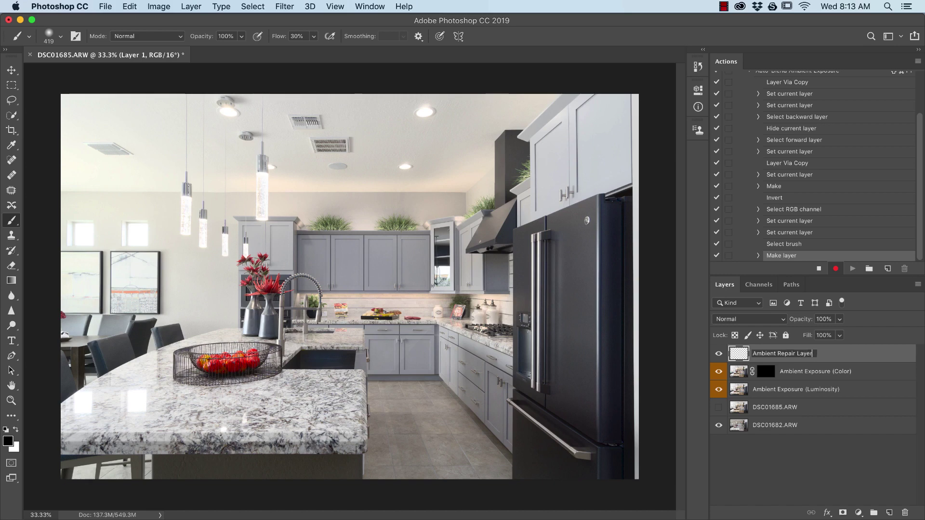
{"action": "key", "text": "Return"}
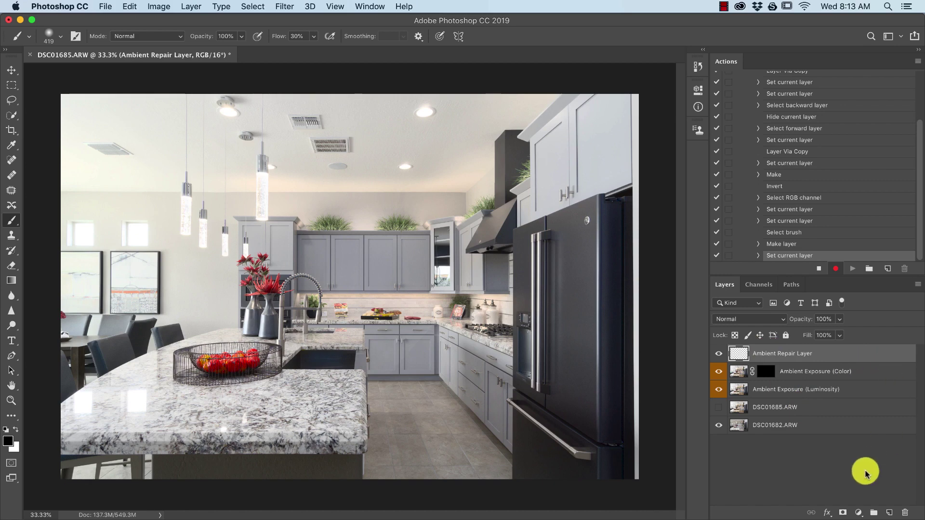
Add a white layer mask to the Ambient Repair Layer and label the layer with the color Orange
{"action": "left_click", "coordinate": [842, 513]}
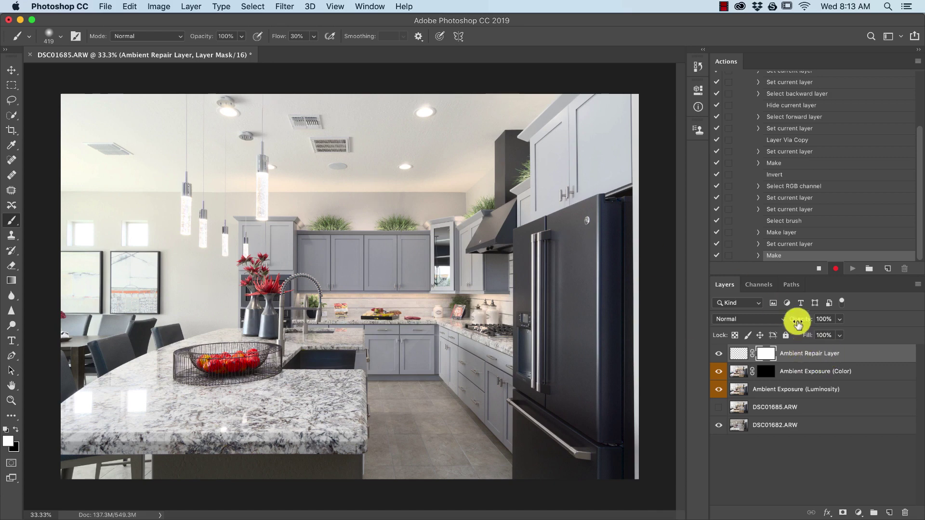
{"action": "left_click", "coordinate": [740, 356]}
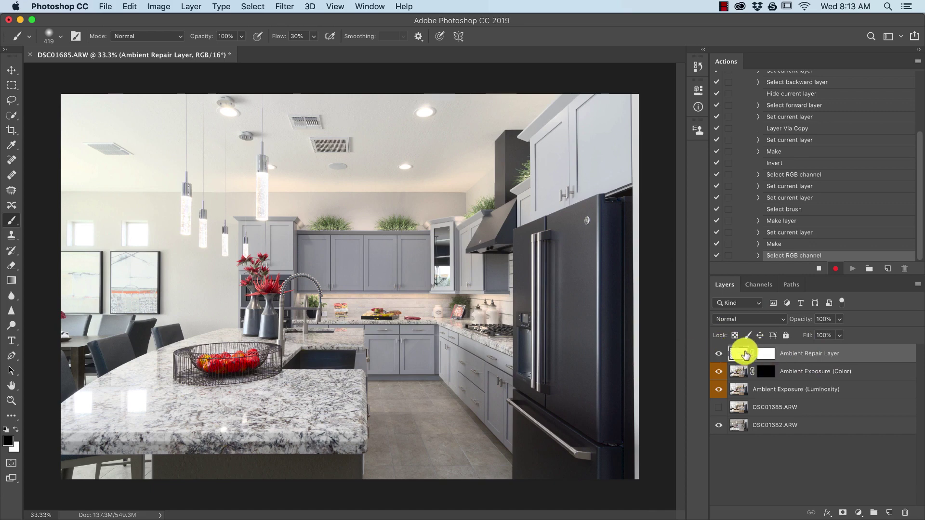
{"action": "right_click", "coordinate": [740, 356]}
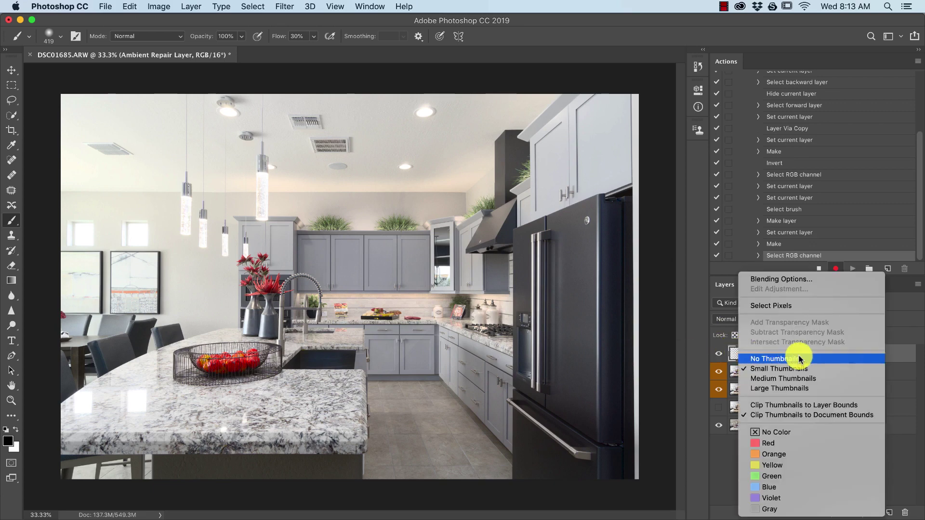
{"action": "left_click", "coordinate": [799, 455]}
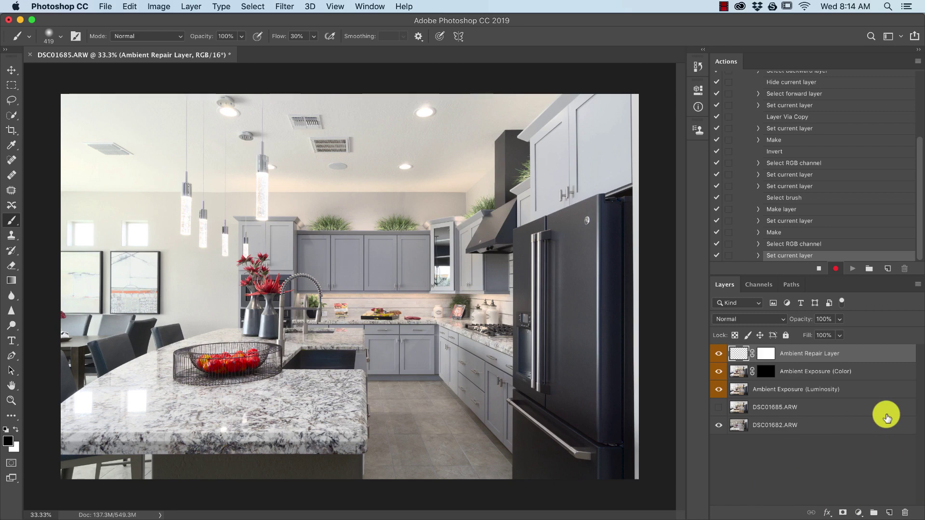
Create a new layer group at the top of the layer stack and name it "Auto-Blend Ambient Exposure"
{"action": "left_click", "coordinate": [871, 514]}
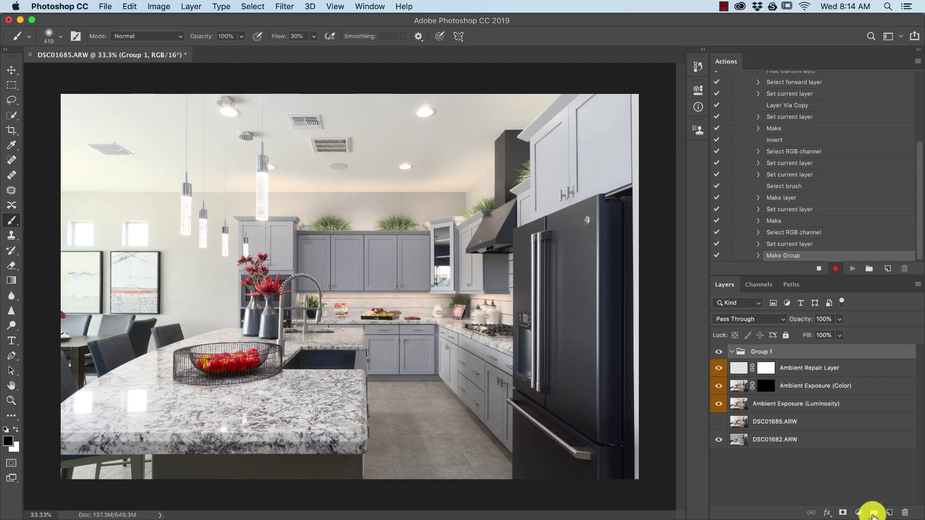
{"action": "double_click", "coordinate": [760, 352]}
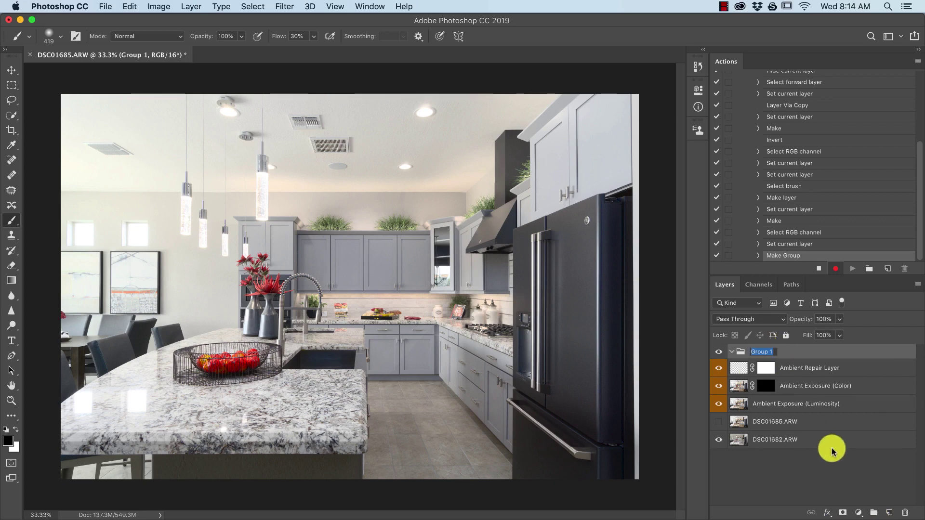
{"action": "type", "text": "Am"}
{"action": "key", "text": "BackSpace"}
{"action": "key", "text": "BackSpace"}
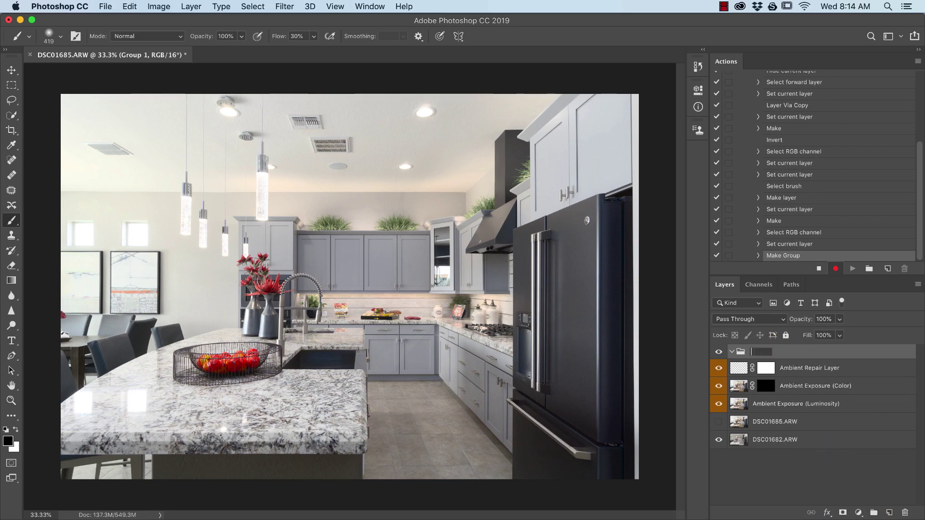
{"action": "type", "text": "Auto-Blend Amb"}
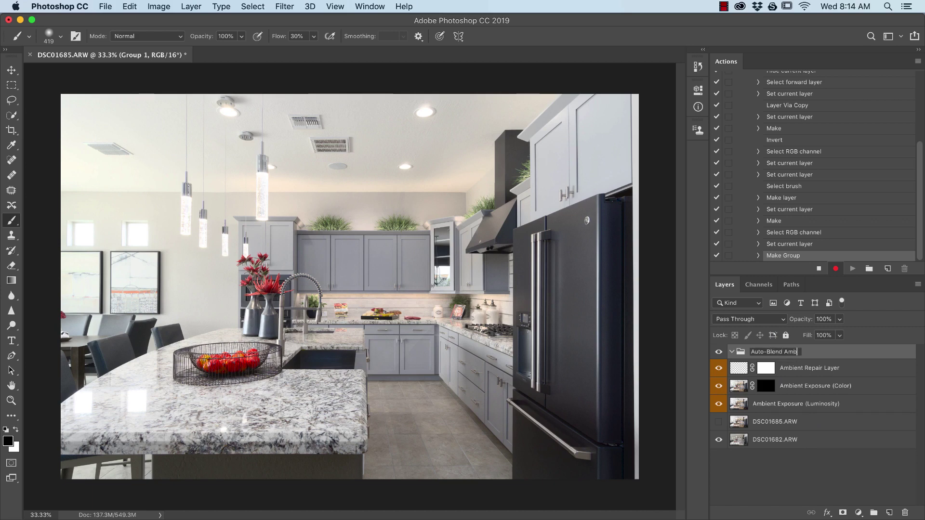
{"action": "type", "text": "ient Exposure"}
{"action": "key", "text": "Return"}
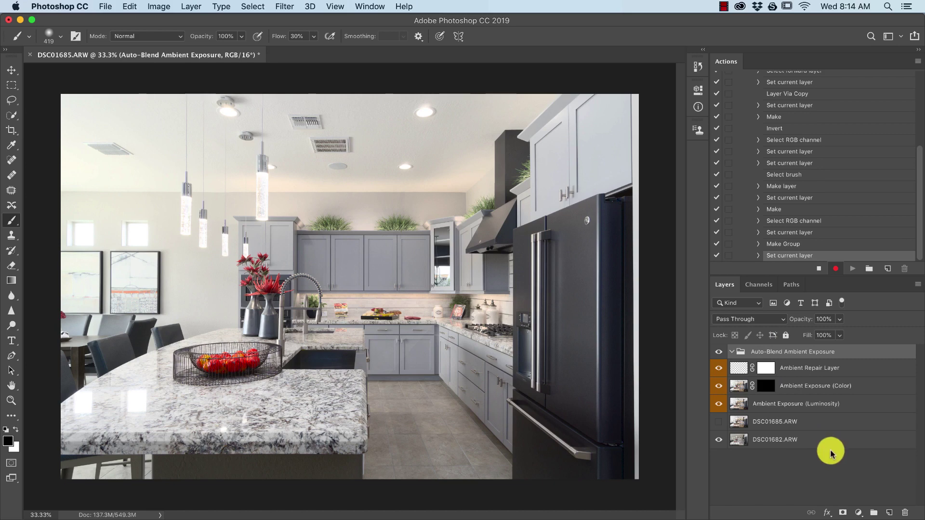
Label the Auto-Blend Ambient Exposure group Orange and move the Ambient Repair, Color and Luminosity layers into it
{"action": "right_click", "coordinate": [740, 352]}
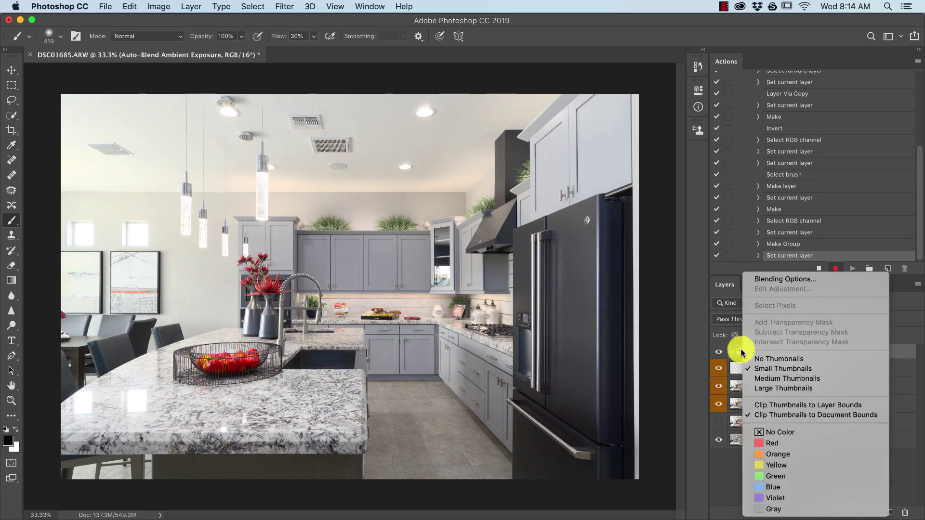
{"action": "left_click", "coordinate": [816, 453]}
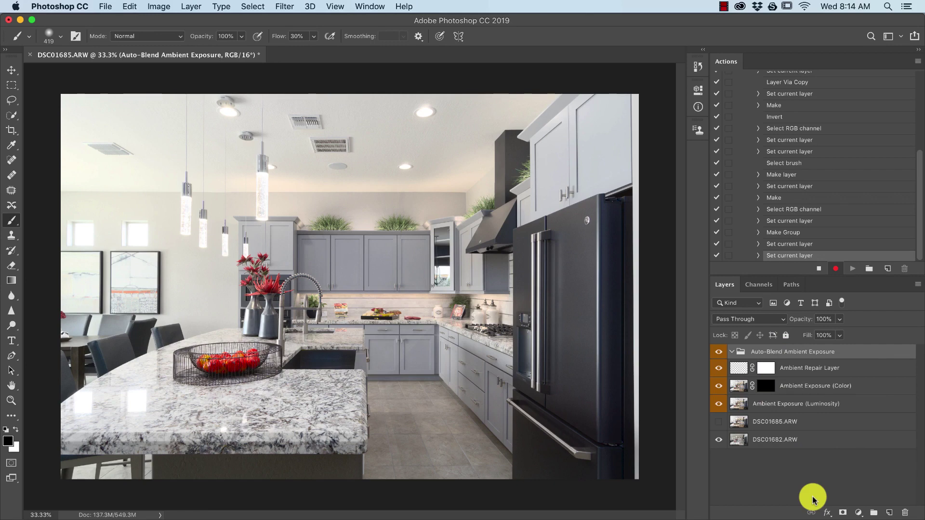
{"action": "key", "text": "alt+bracketleft"}
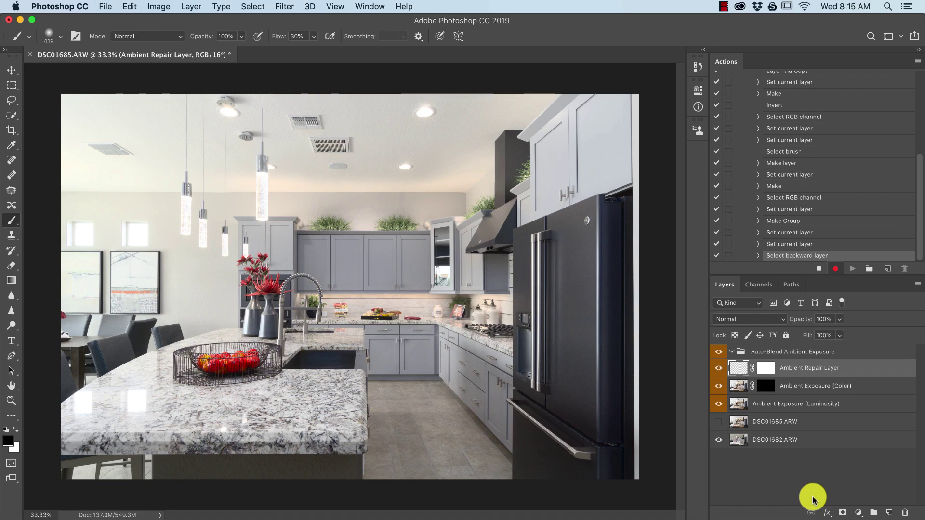
{"action": "key", "text": "alt+shift+bracketleft"}
{"action": "key", "text": "alt+shift+bracketleft"}
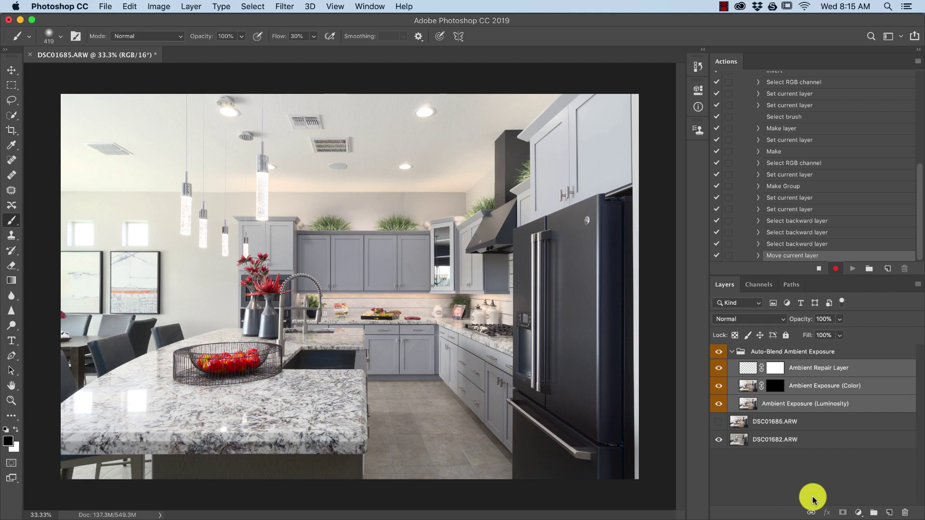
With the Auto-Blend Ambient Exposure group active, make an inverted Highlights selection using Color Range with 45% fuzziness and a range of 255
{"action": "key", "text": "alt+bracketright"}
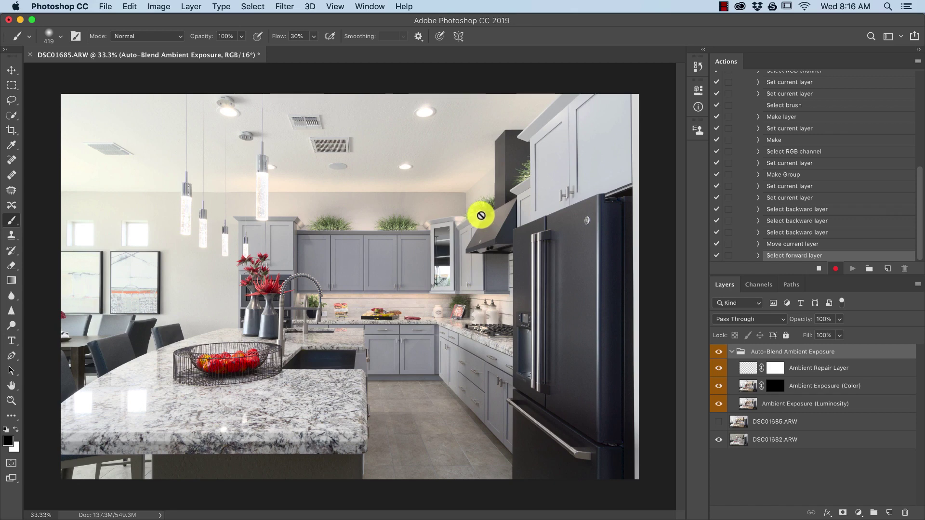
{"action": "left_click", "coordinate": [250, 6]}
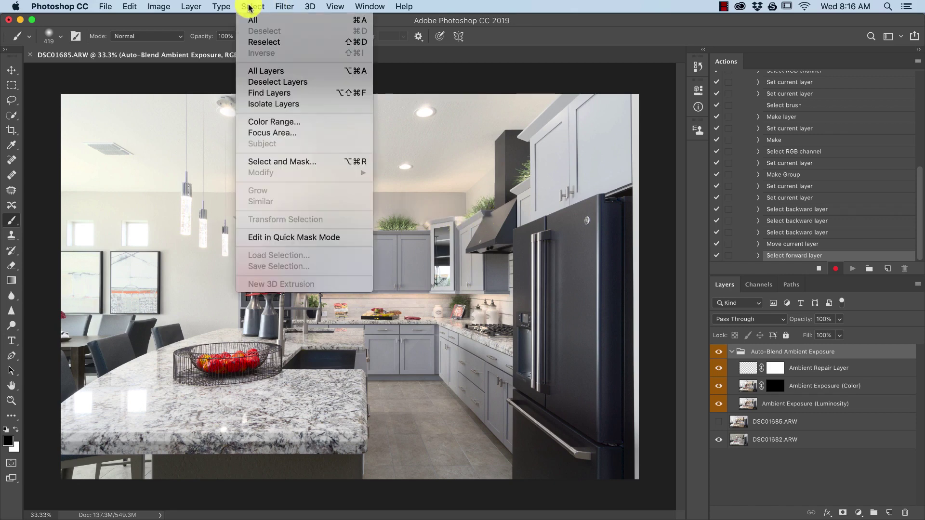
{"action": "left_click", "coordinate": [256, 123]}
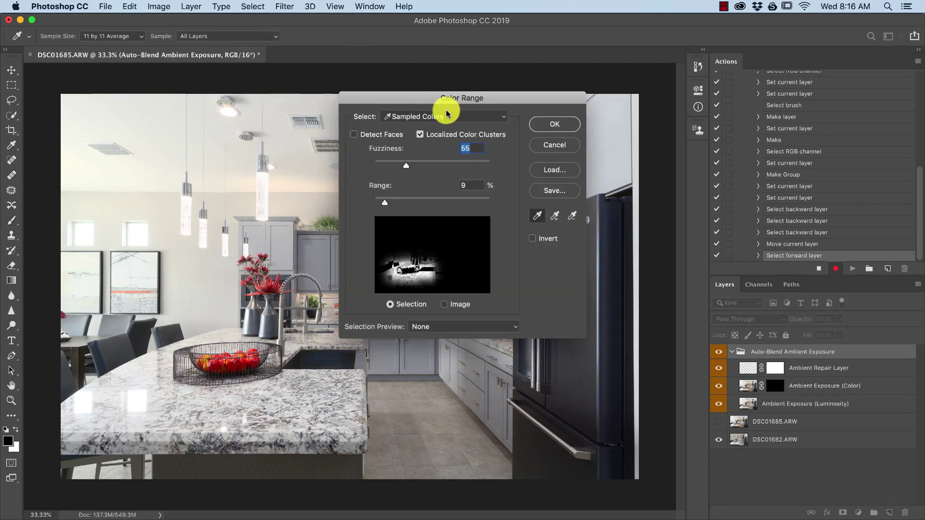
{"action": "left_click", "coordinate": [446, 115]}
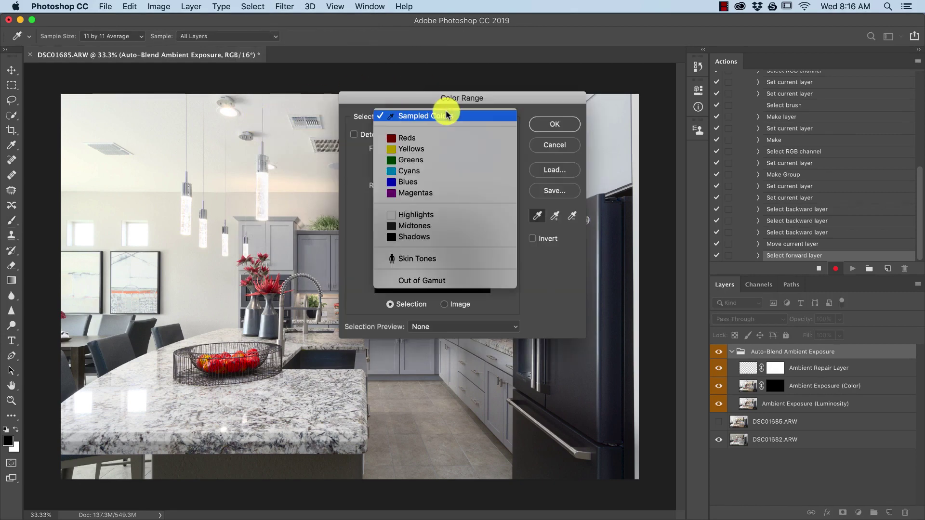
{"action": "left_click", "coordinate": [453, 215]}
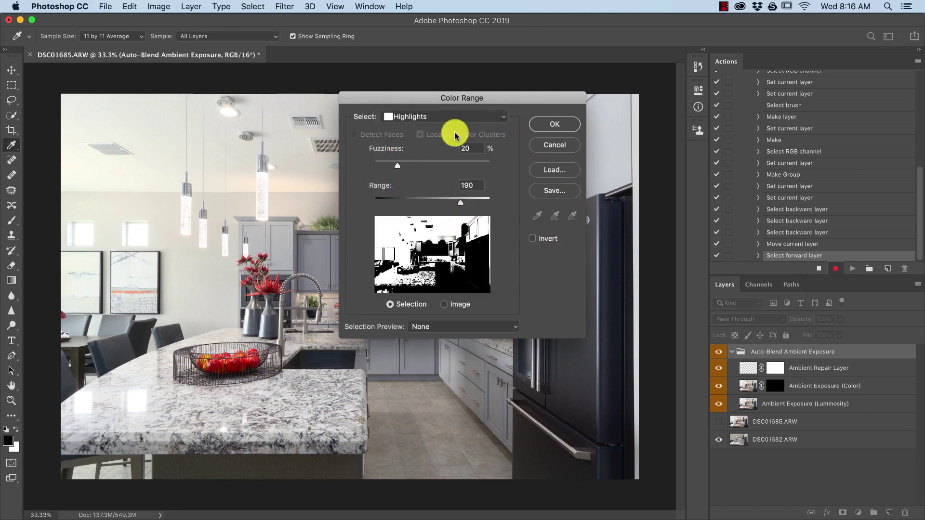
{"action": "left_click_drag", "start_coordinate": [460, 206], "coordinate": [499, 202]}
{"action": "left_click_drag", "start_coordinate": [417, 161], "coordinate": [504, 168]}
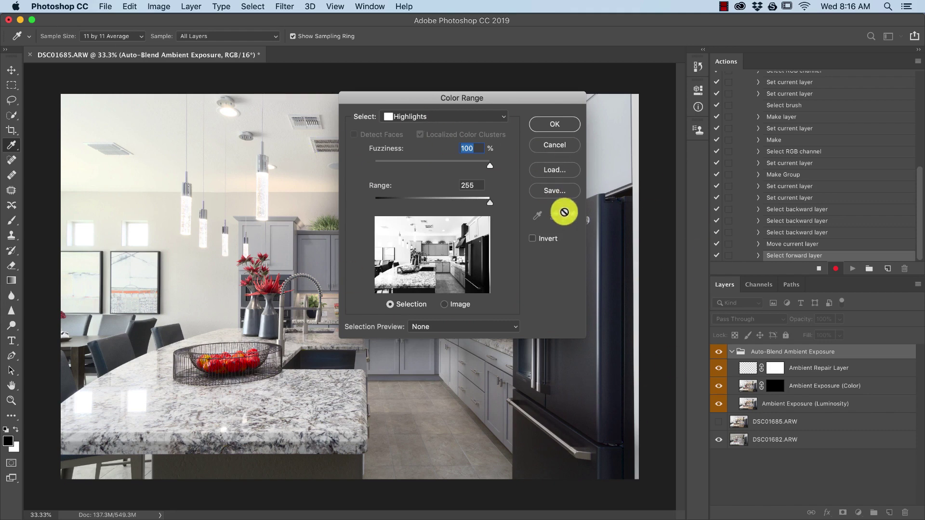
{"action": "left_click", "coordinate": [533, 240]}
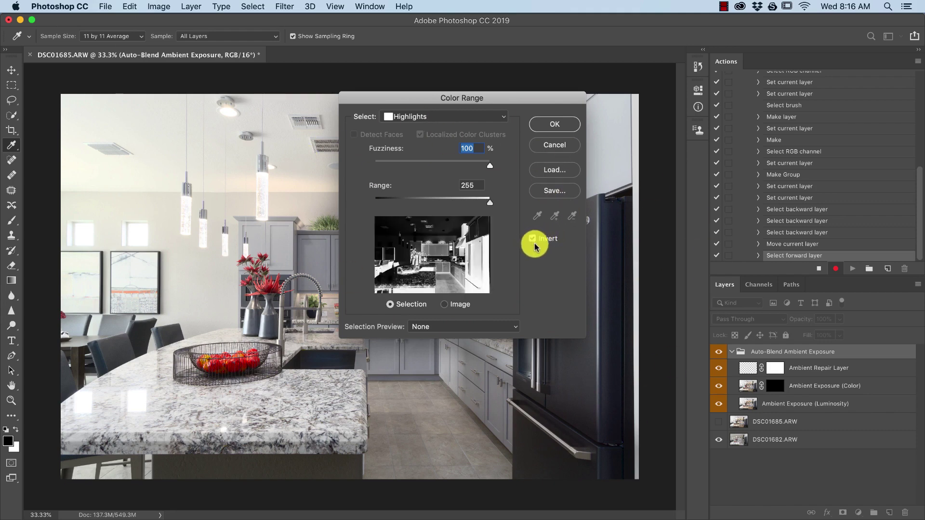
{"action": "left_click", "coordinate": [488, 204]}
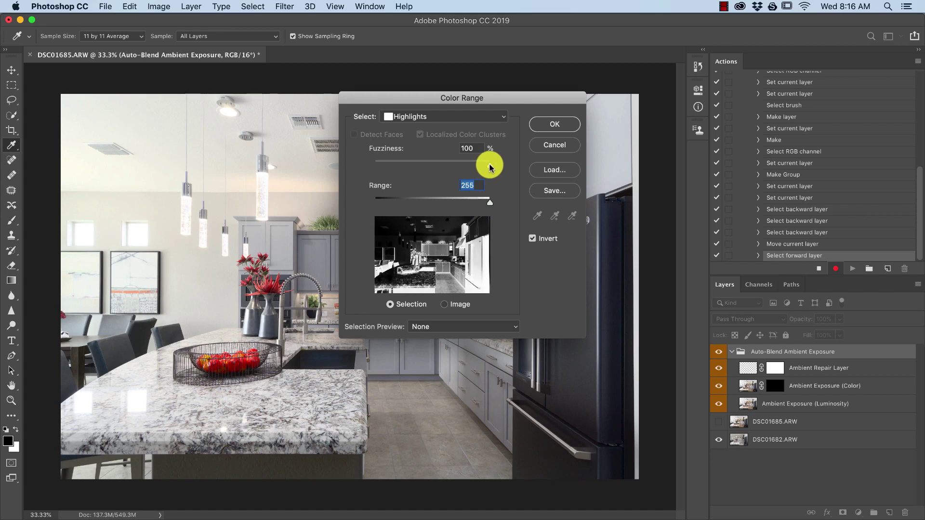
{"action": "left_click_drag", "start_coordinate": [489, 165], "coordinate": [431, 169]}
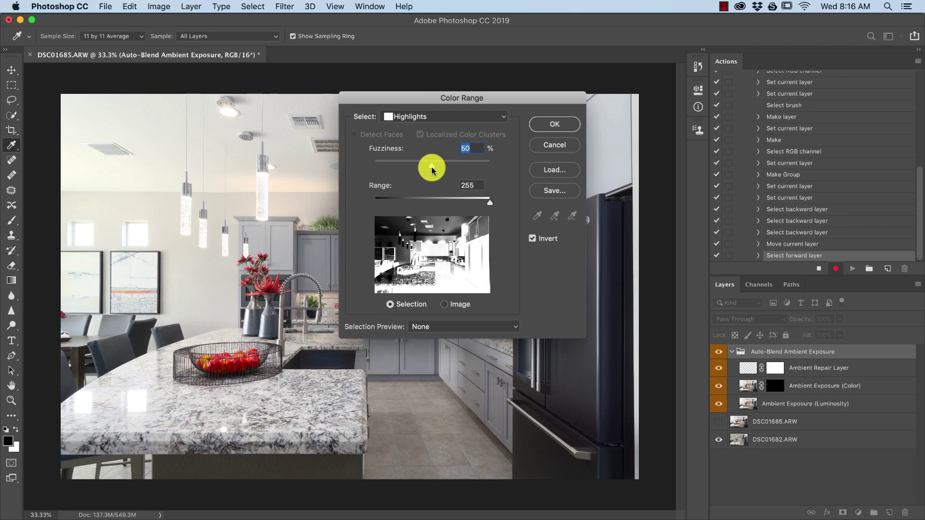
{"action": "left_click_drag", "start_coordinate": [431, 169], "coordinate": [426, 170]}
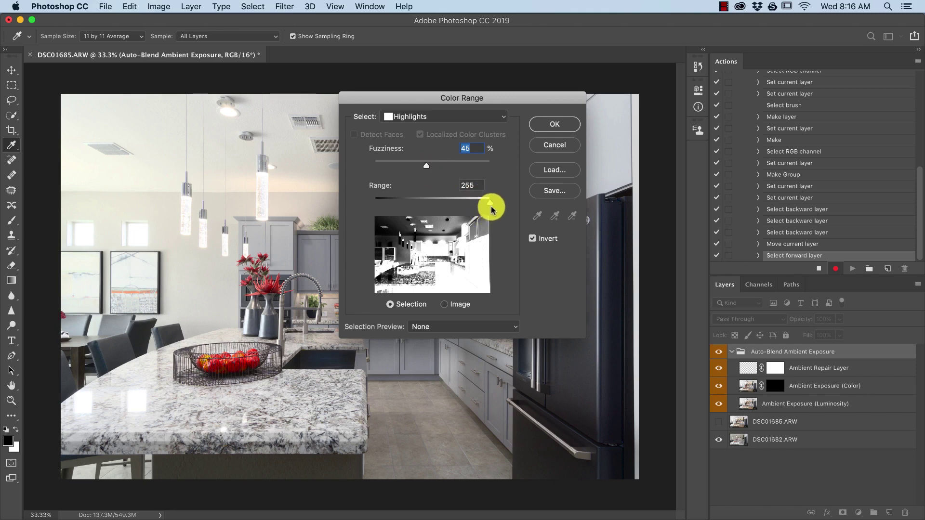
{"action": "left_click", "coordinate": [553, 125]}
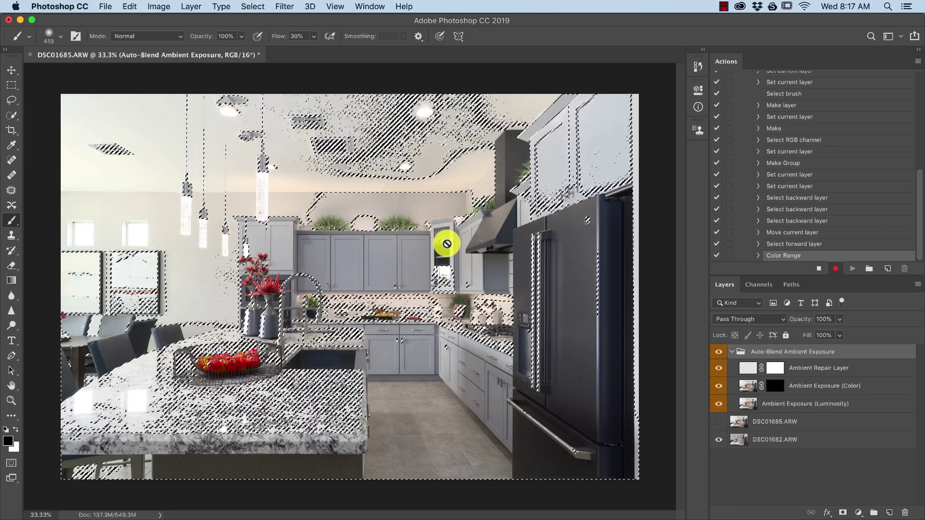
Feather the selection by 400 pixels and turn it into a layer mask on the Auto-Blend Ambient Exposure group
{"action": "left_click", "coordinate": [252, 6]}
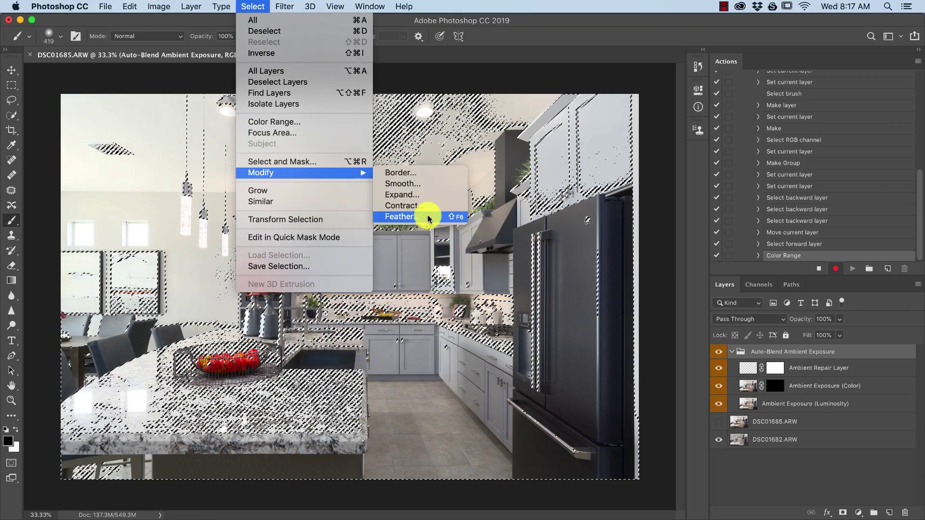
{"action": "left_click", "coordinate": [428, 217]}
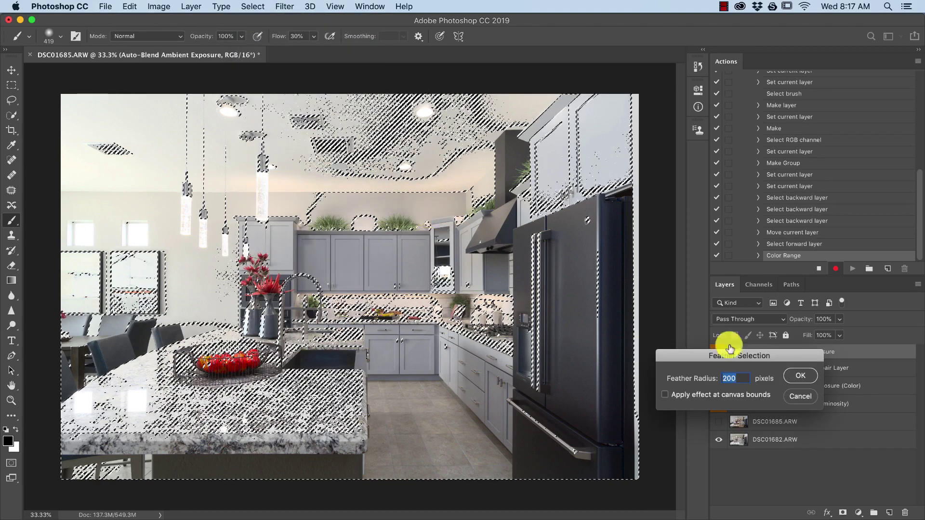
{"action": "left_click_drag", "start_coordinate": [742, 360], "coordinate": [402, 197]}
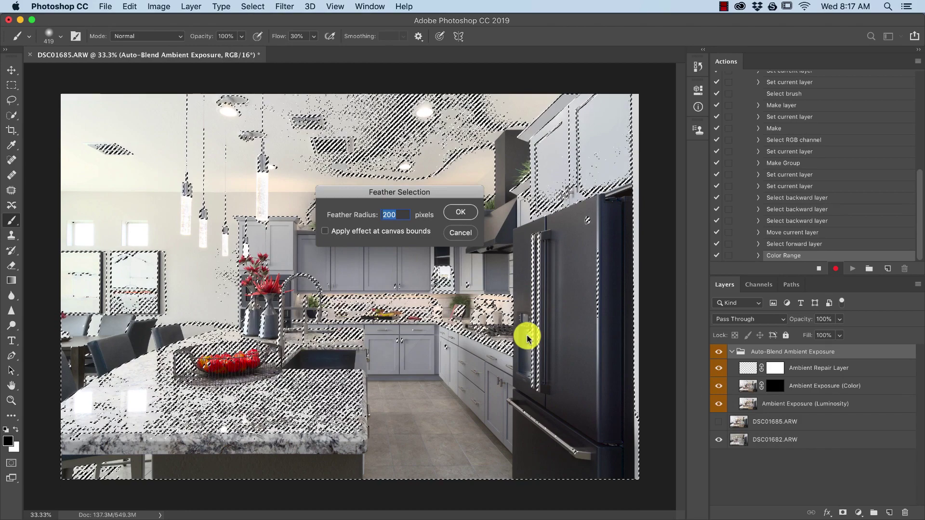
{"action": "type", "text": "400"}
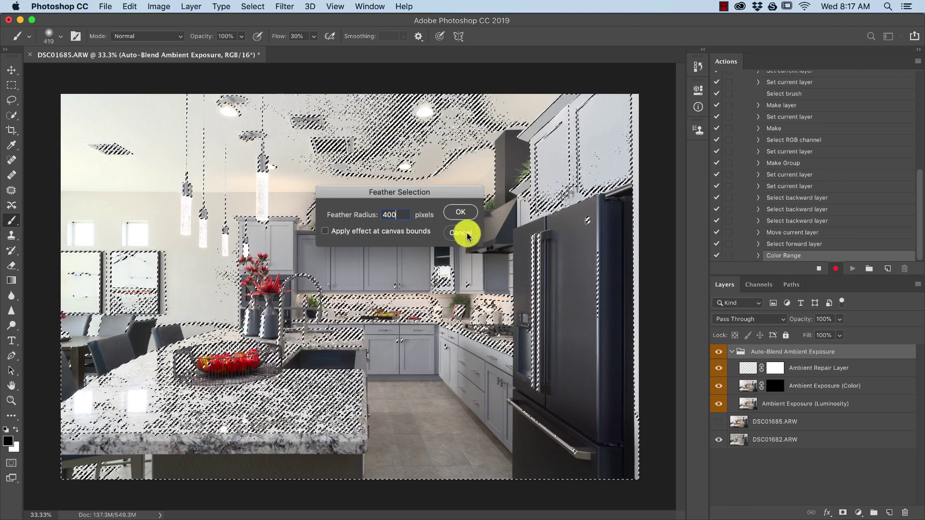
{"action": "double_click", "coordinate": [392, 218]}
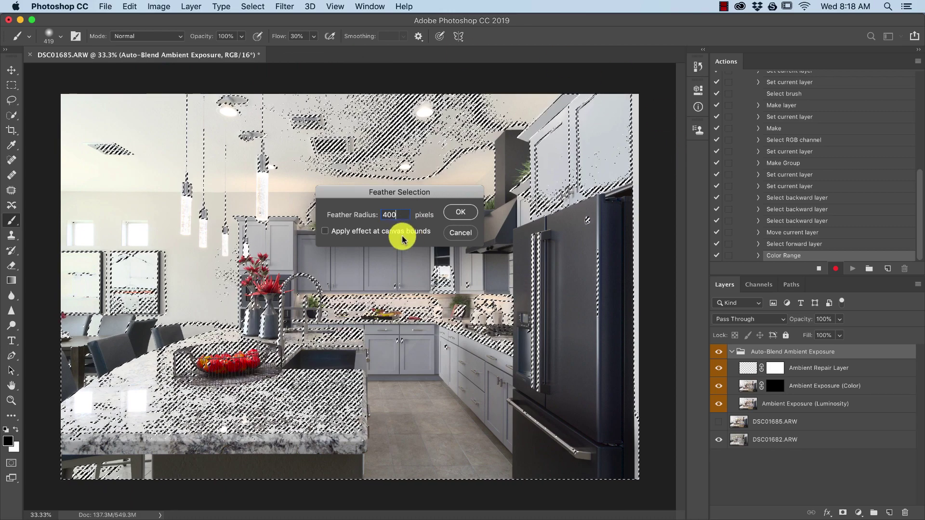
{"action": "left_click", "coordinate": [460, 212]}
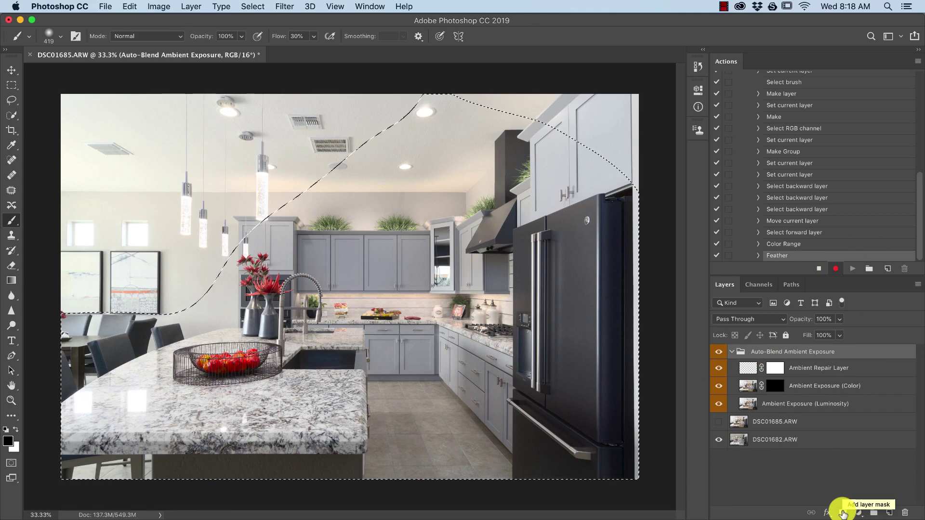
{"action": "left_click", "coordinate": [842, 512]}
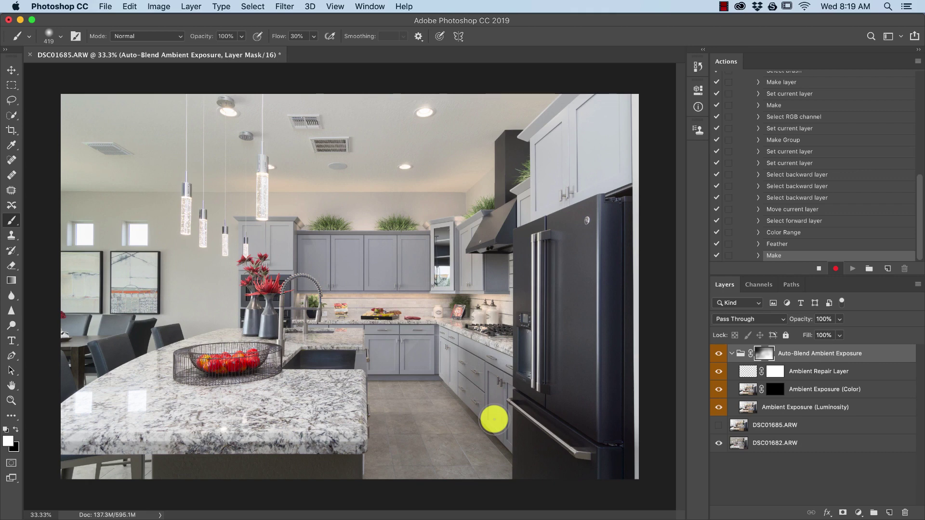
Record reselecting the Brush tool, and reset and exchange the foreground and background colors
{"action": "key", "text": "v"}
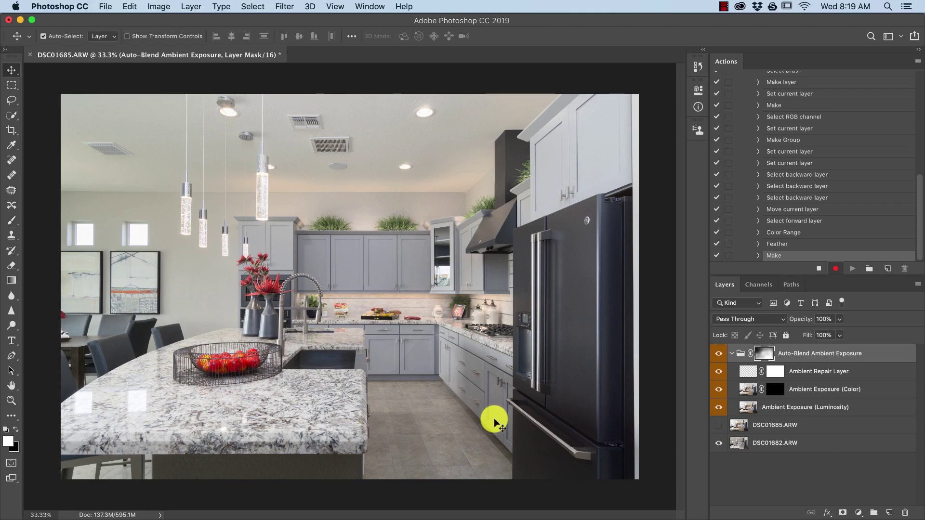
{"action": "key", "text": "b"}
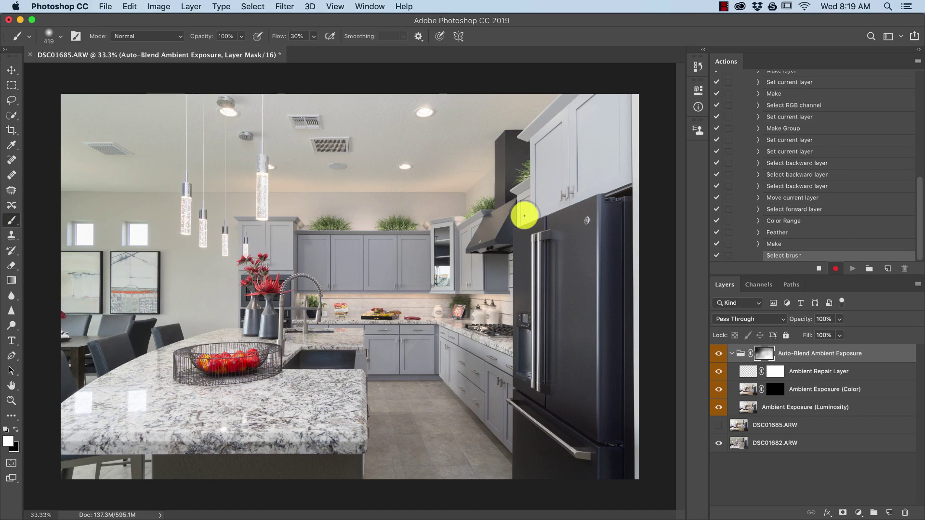
{"action": "key", "text": "d"}
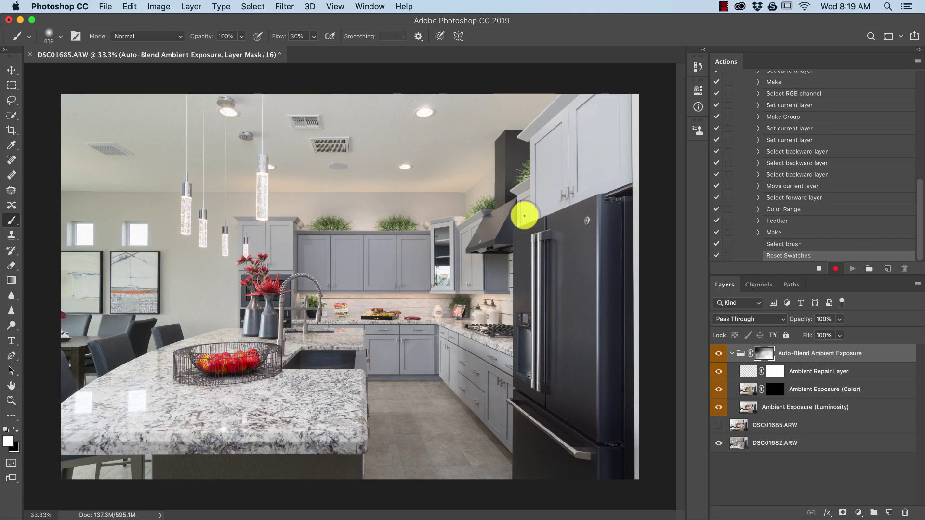
{"action": "left_click", "coordinate": [478, 219]}
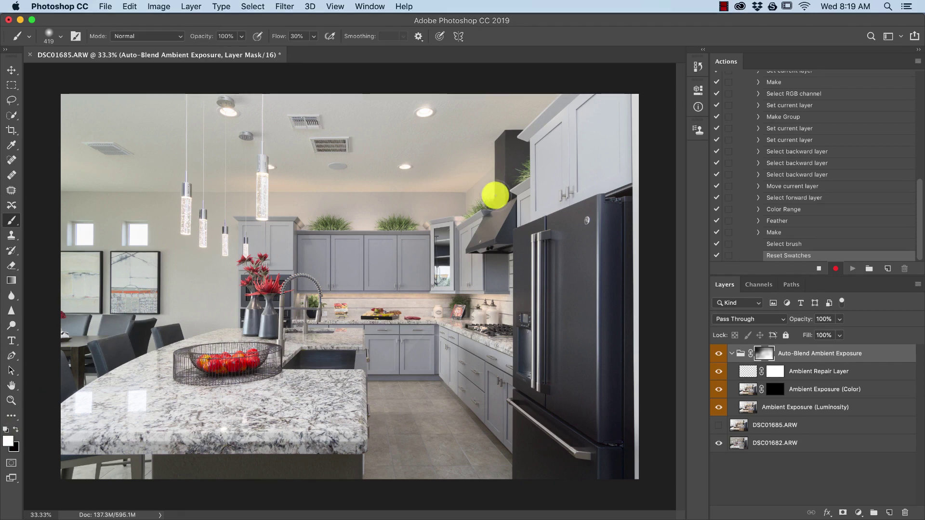
{"action": "key", "text": "x"}
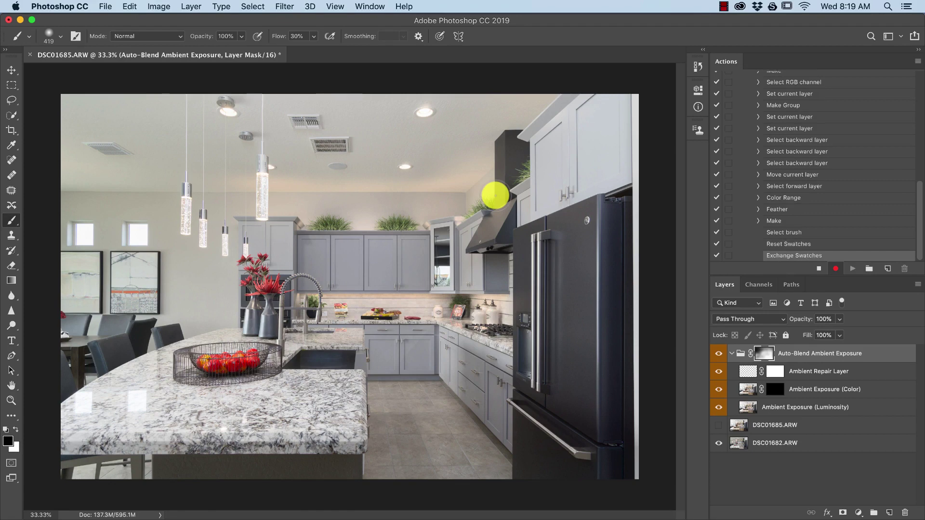
Stop recording and delete the Exchange Swatches command from the end of the action
{"action": "left_click", "coordinate": [818, 268]}
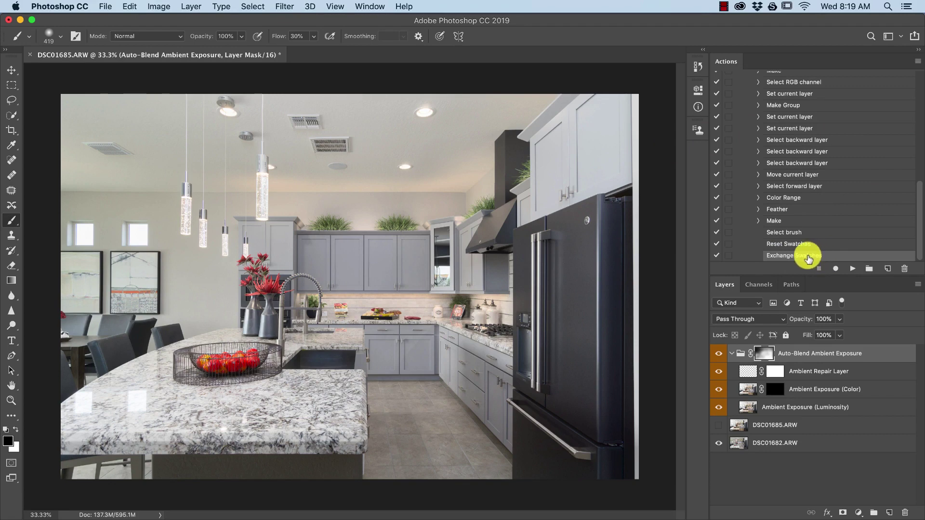
{"action": "left_click_drag", "start_coordinate": [805, 255], "coordinate": [904, 269]}
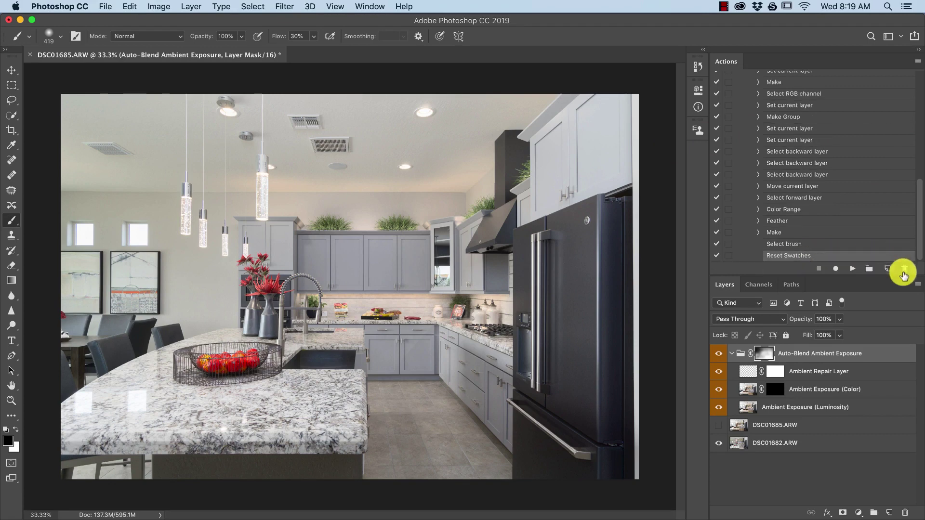
{"action": "left_click", "coordinate": [835, 268]}
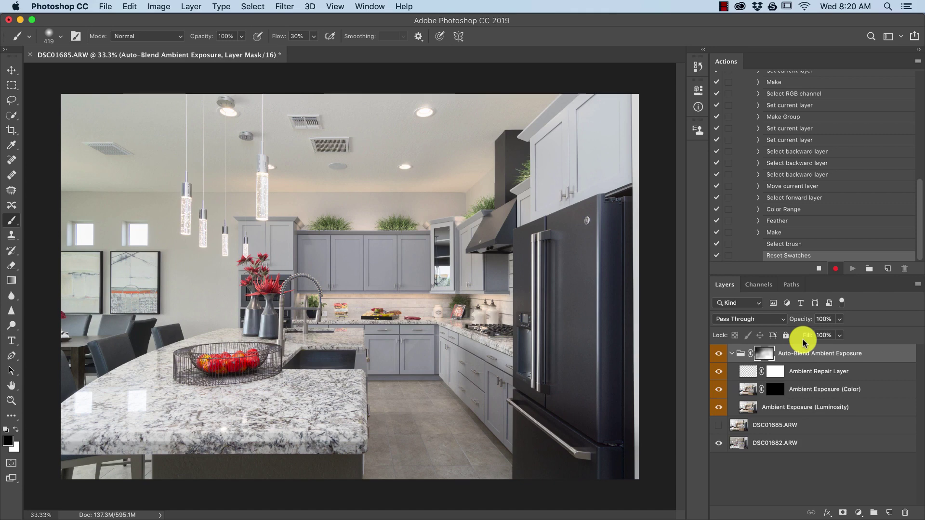
{"action": "left_click", "coordinate": [819, 268]}
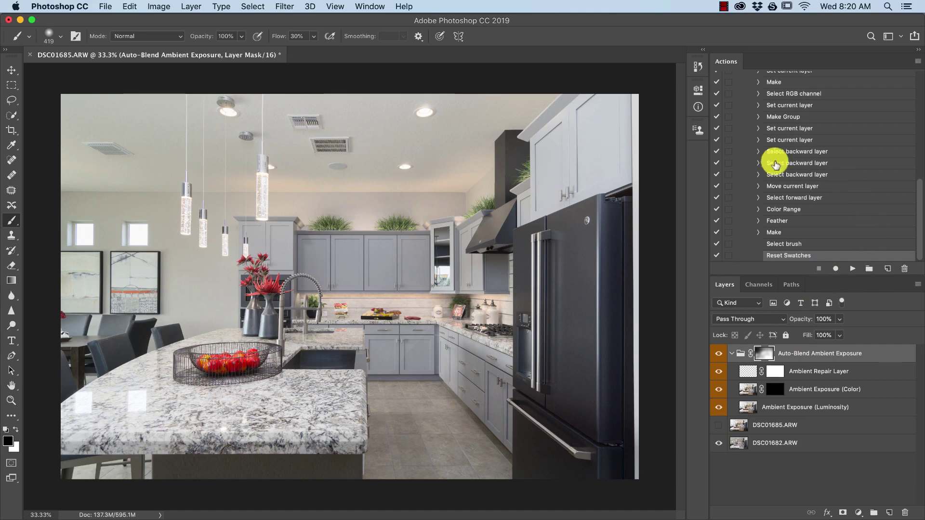
Insert a stop after the Select forward layer command with the message "Objective: Adjust the Fuzziness slider.", allow continuing, and test it
{"action": "left_click", "coordinate": [793, 199]}
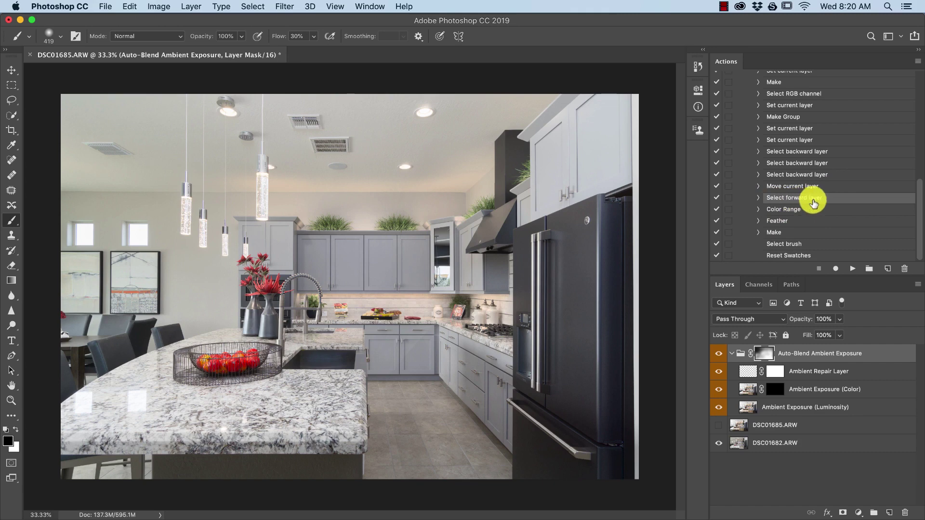
{"action": "left_click", "coordinate": [919, 65]}
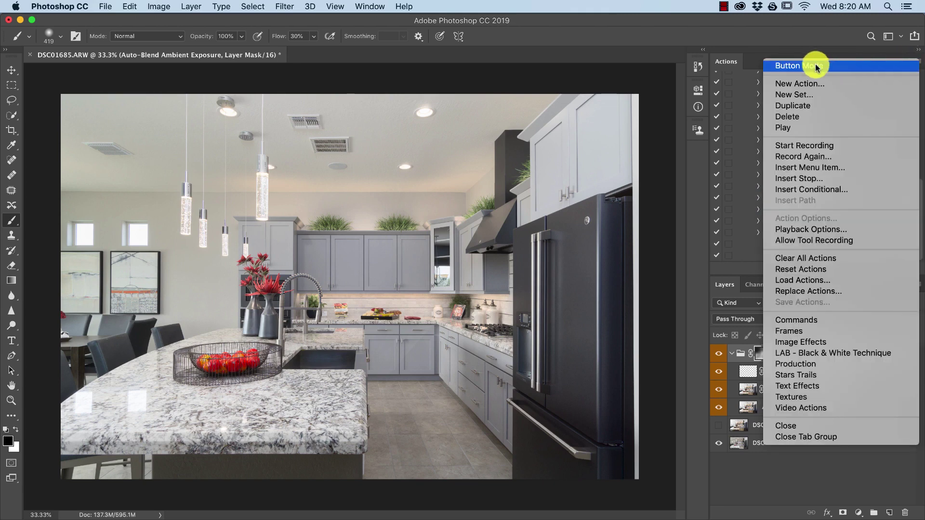
{"action": "left_click", "coordinate": [813, 179]}
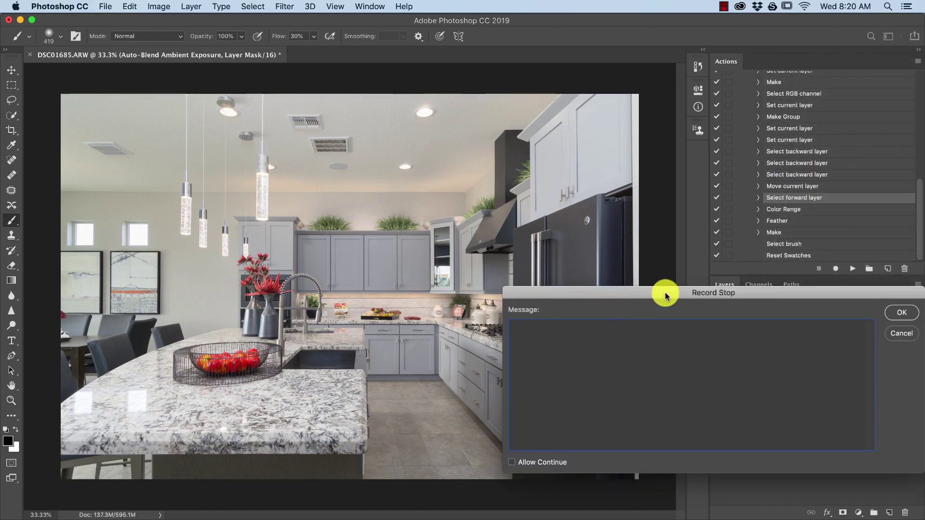
{"action": "left_click_drag", "start_coordinate": [646, 408], "coordinate": [326, 197]}
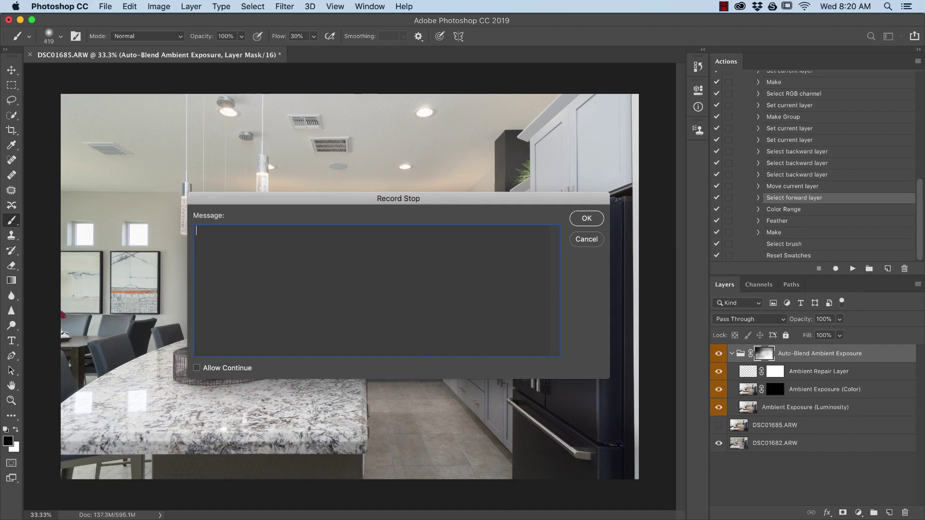
{"action": "type", "text": "Objective: Adjust the Fuzziness slider."}
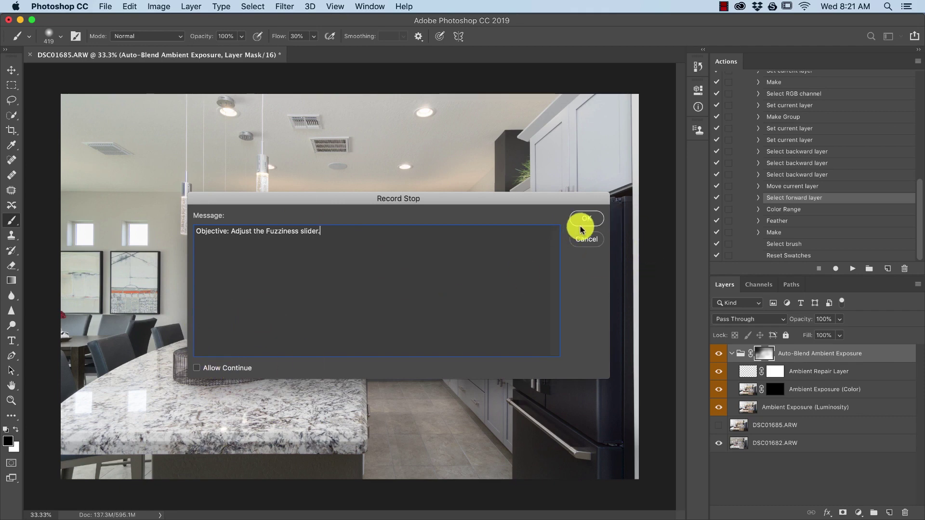
{"action": "left_click", "coordinate": [207, 368]}
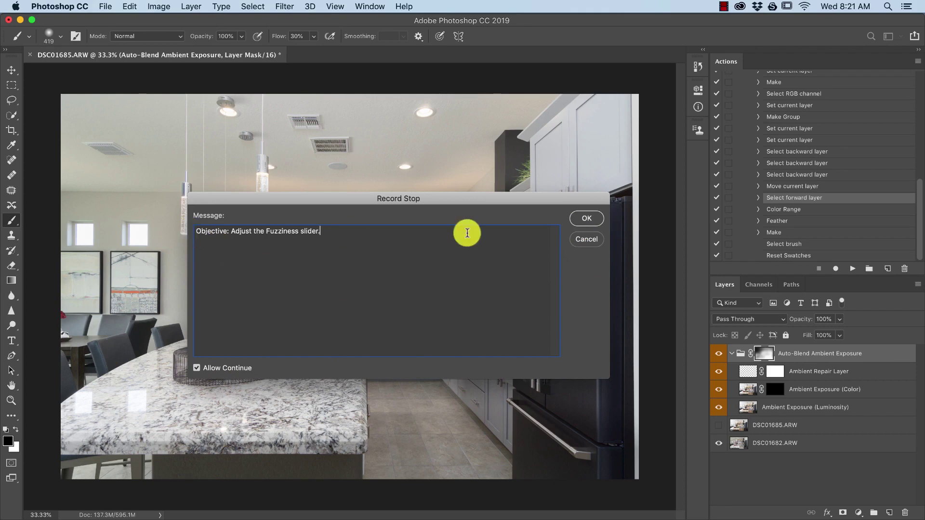
{"action": "left_click", "coordinate": [591, 219]}
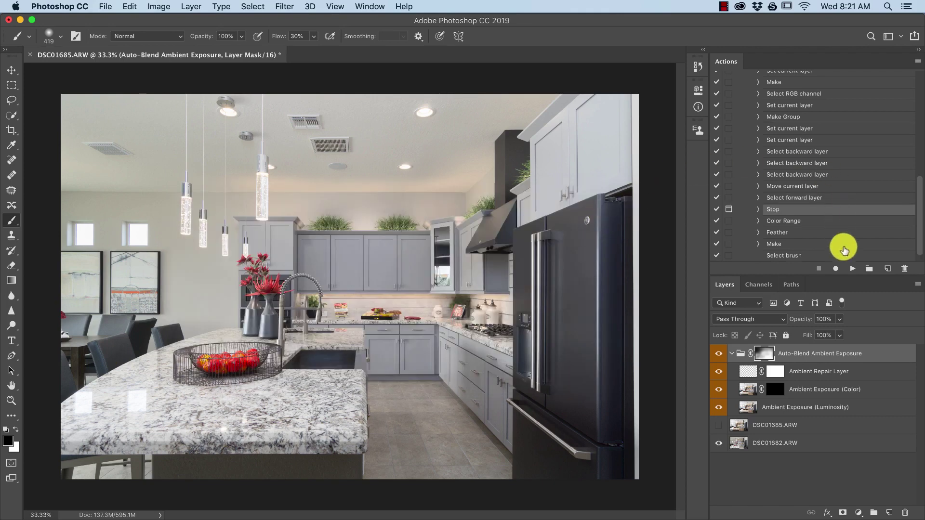
{"action": "left_click", "coordinate": [850, 269]}
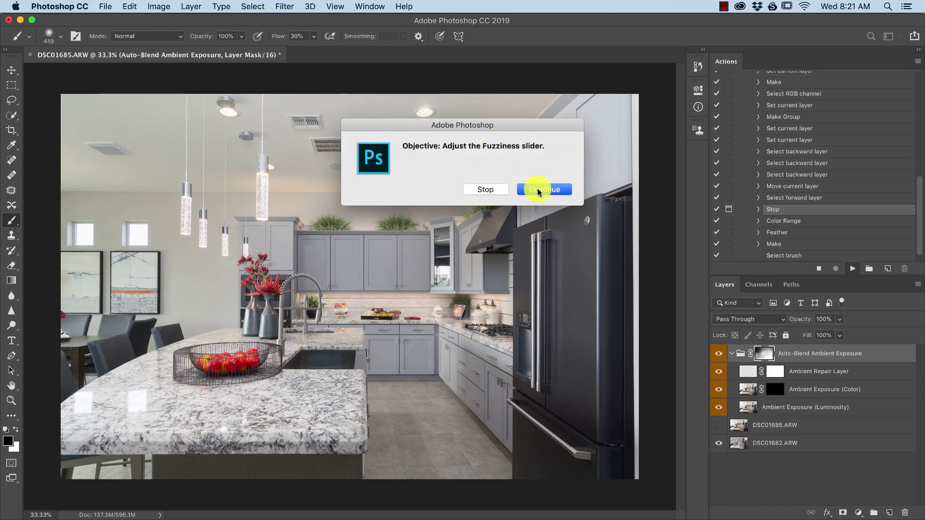
{"action": "left_click", "coordinate": [486, 190]}
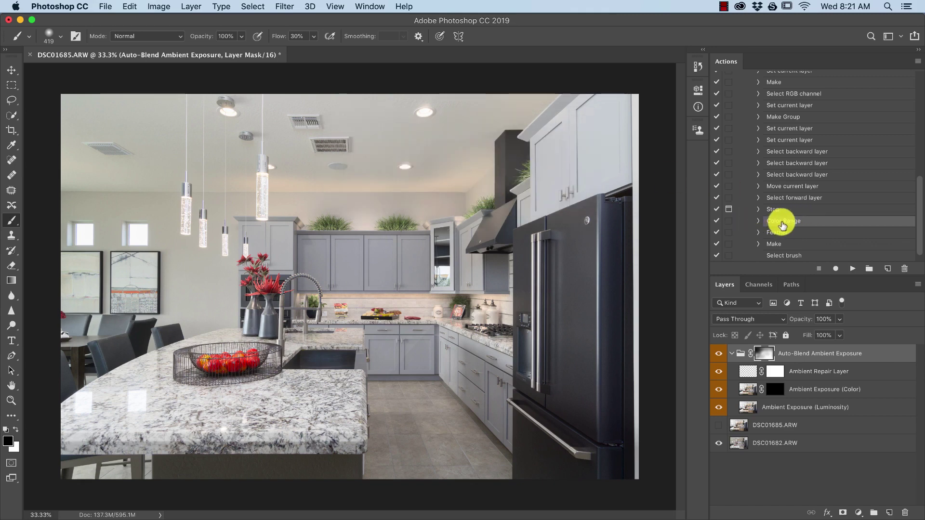
Make the action's Color Range command pause with its dialog, then play it as a test and cancel the dialog
{"action": "left_click", "coordinate": [728, 221]}
{"action": "left_click", "coordinate": [851, 266]}
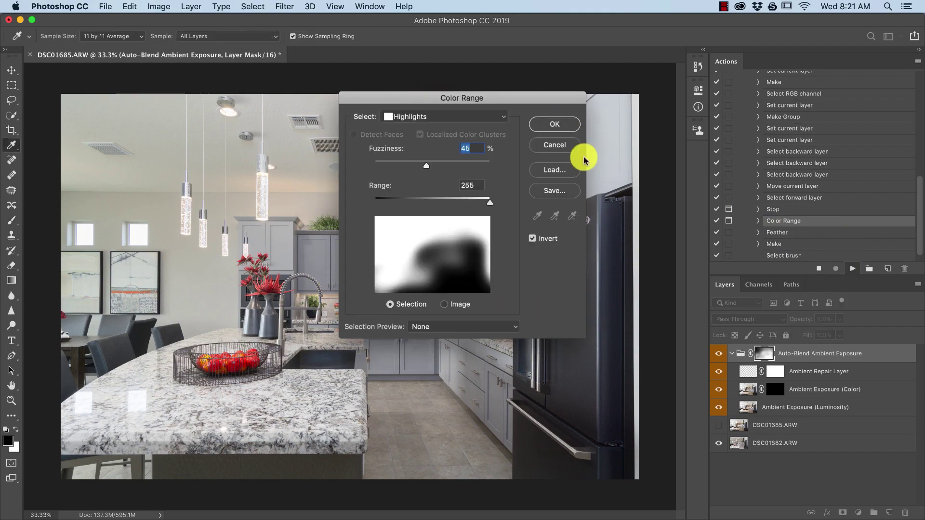
{"action": "left_click", "coordinate": [559, 144]}
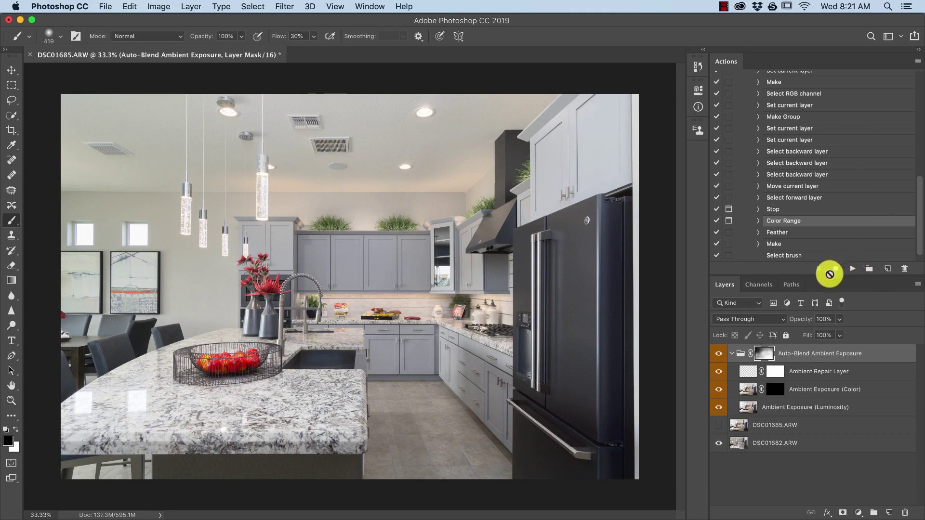
Delete the Auto-Blend Ambient Exposure group with its layers and make the DSC01685.ARW layer visible again
{"action": "left_click", "coordinate": [783, 407], "text": "shift"}
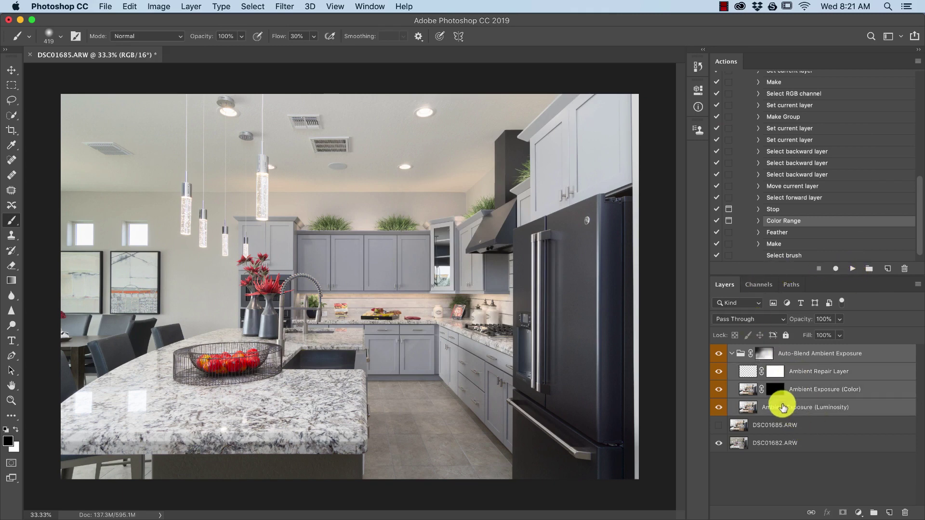
{"action": "key", "text": "Delete"}
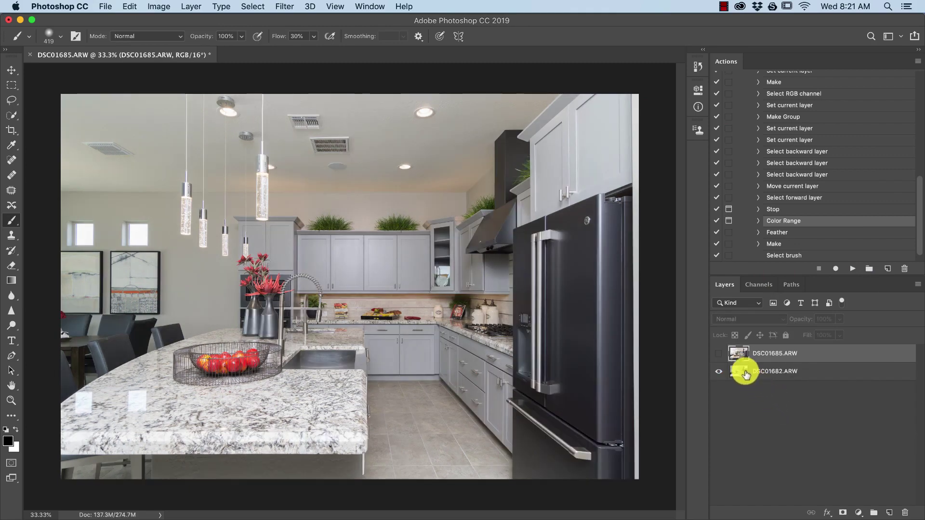
{"action": "left_click", "coordinate": [718, 353]}
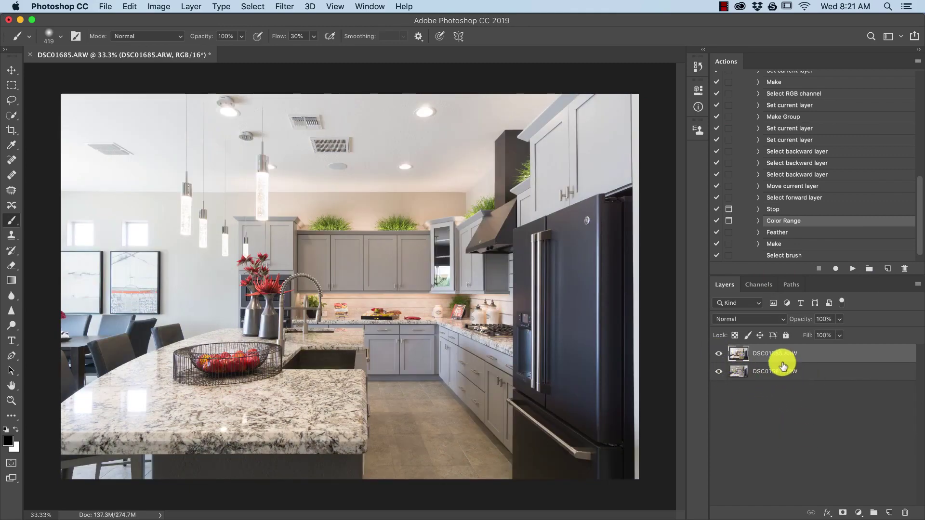
Run the whole Auto-Blend Ambient Exposure action, continuing past the stop and setting the Color Range fuzziness to 36%, then collapse the action
{"action": "scroll", "coordinate": [871, 192], "scroll_direction": "up", "scroll_amount": 10}
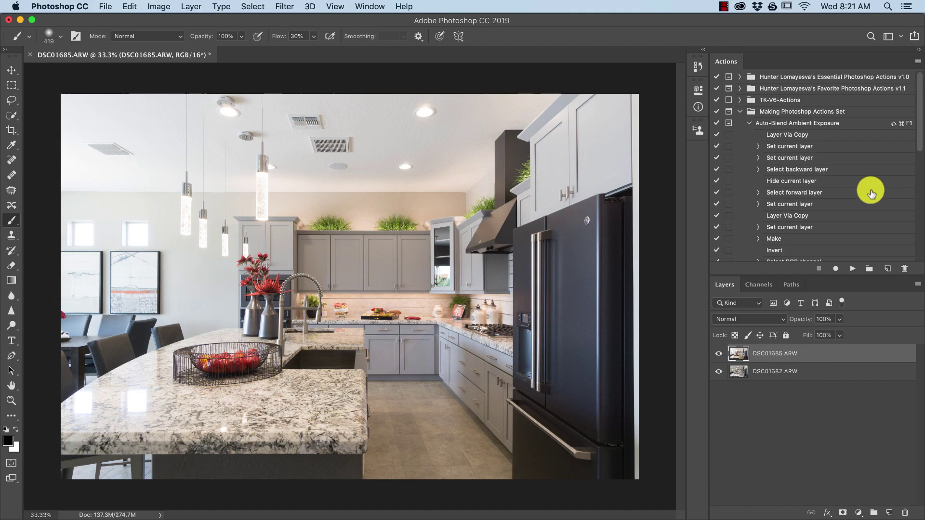
{"action": "left_click", "coordinate": [791, 123]}
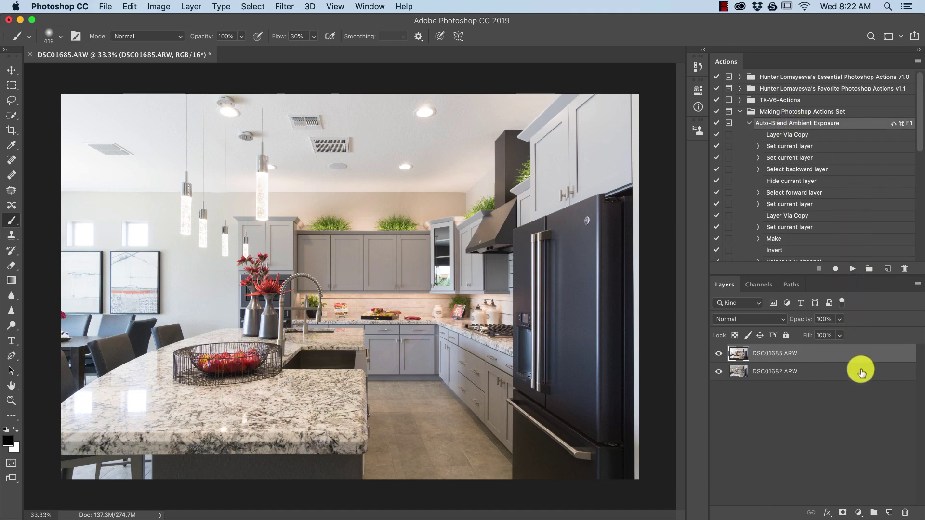
{"action": "key", "text": "shift+super+F1"}
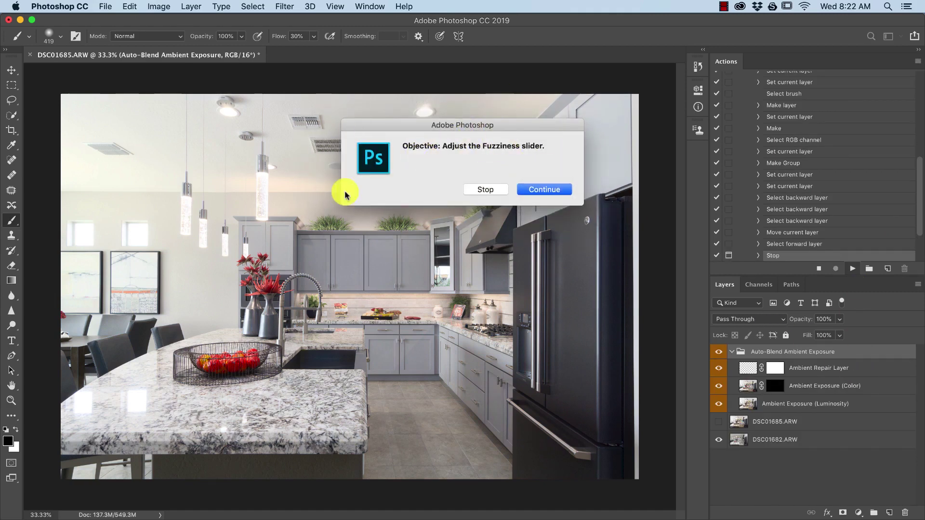
{"action": "left_click", "coordinate": [545, 189]}
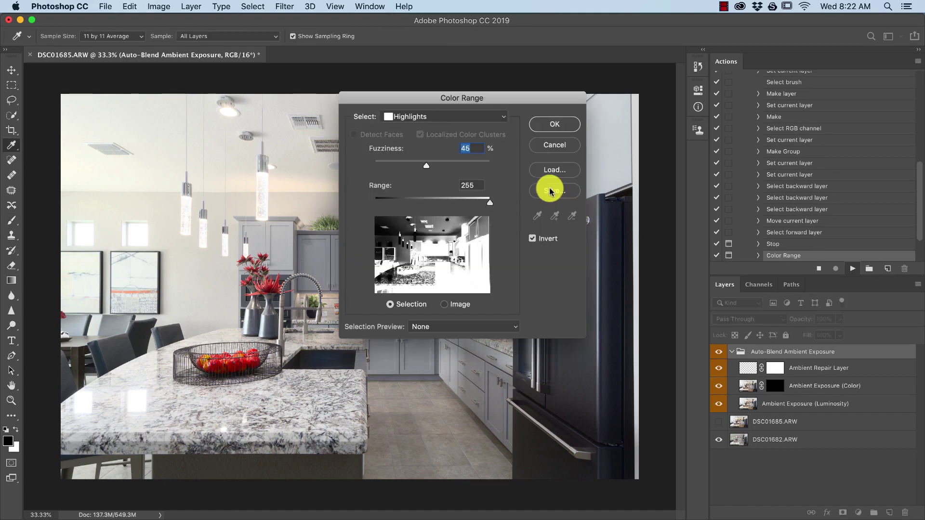
{"action": "left_click_drag", "start_coordinate": [429, 168], "coordinate": [414, 169]}
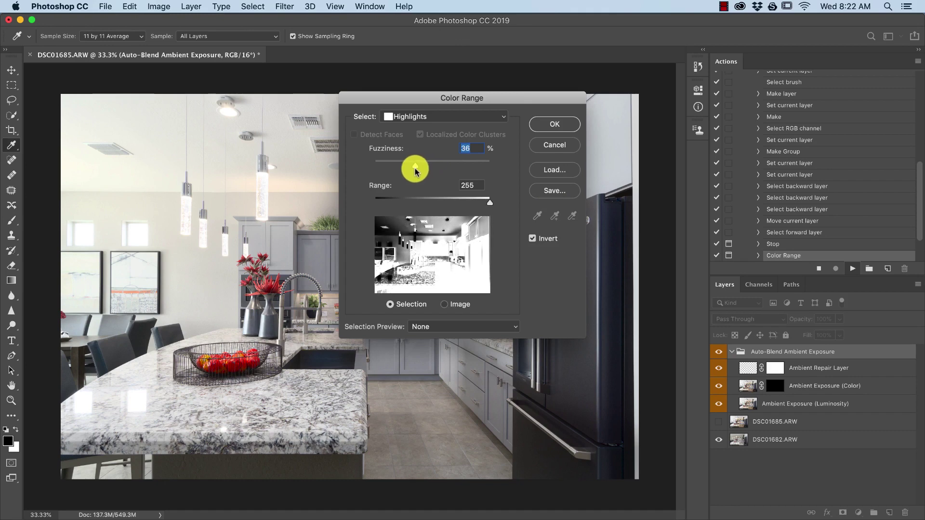
{"action": "left_click", "coordinate": [554, 124]}
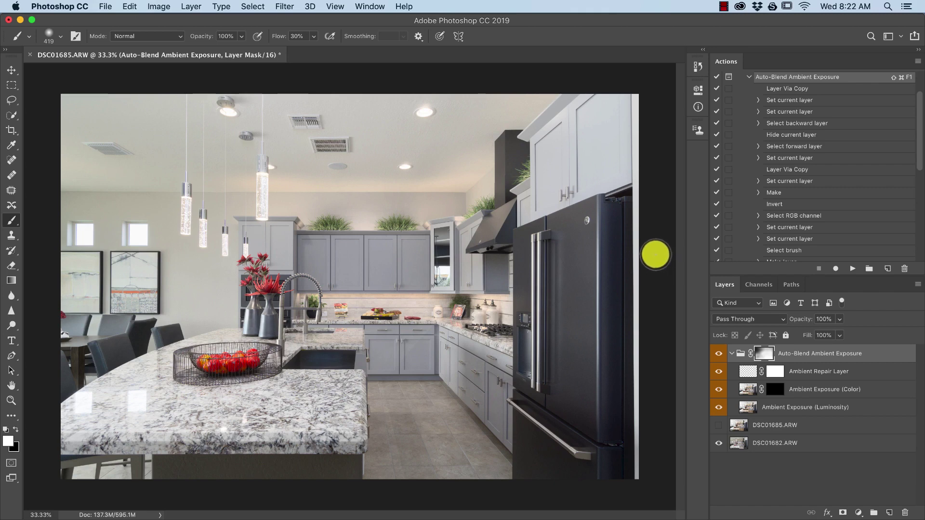
{"action": "left_click", "coordinate": [749, 77]}
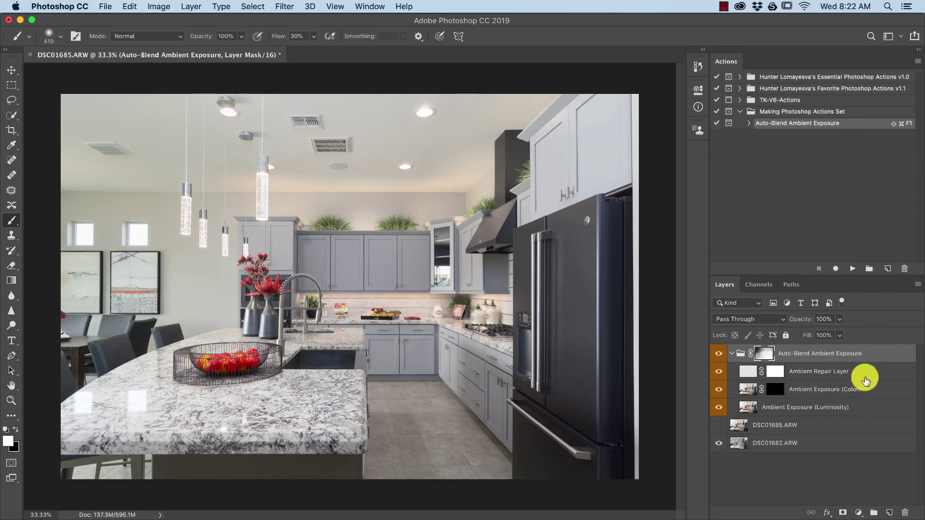
Target the Ambient Exposure (Color) layer mask and set up an enlarged brush with 100% flow and 20% opacity
{"action": "left_click", "coordinate": [773, 389]}
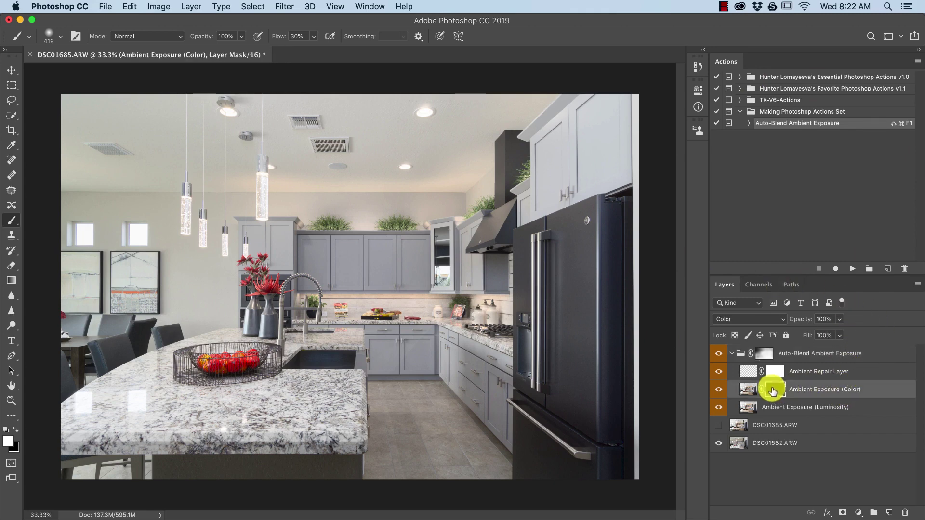
{"action": "key", "text": "super+i"}
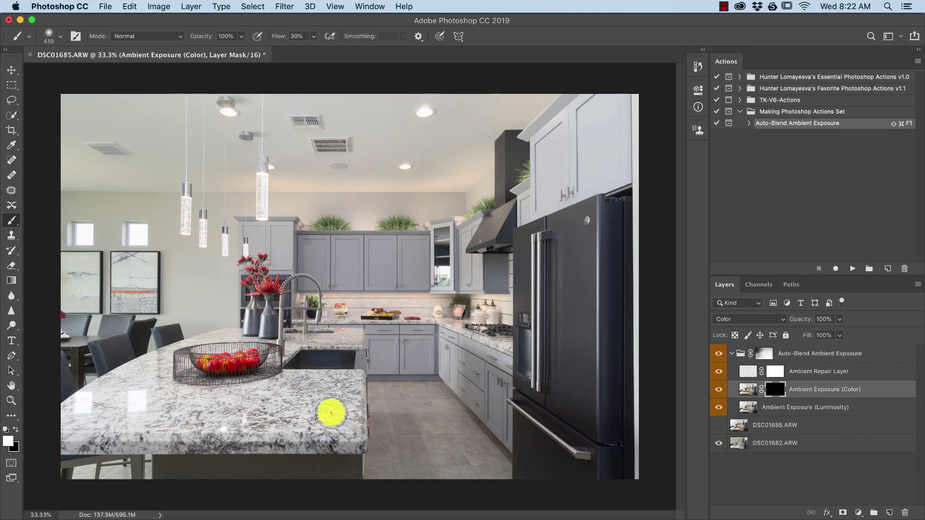
{"action": "mouse_move", "coordinate": [331, 413]}
{"action": "left_mouse_down"}
{"action": "mouse_move", "coordinate": [467, 409]}
{"action": "mouse_move", "coordinate": [472, 379]}
{"action": "left_mouse_up"}
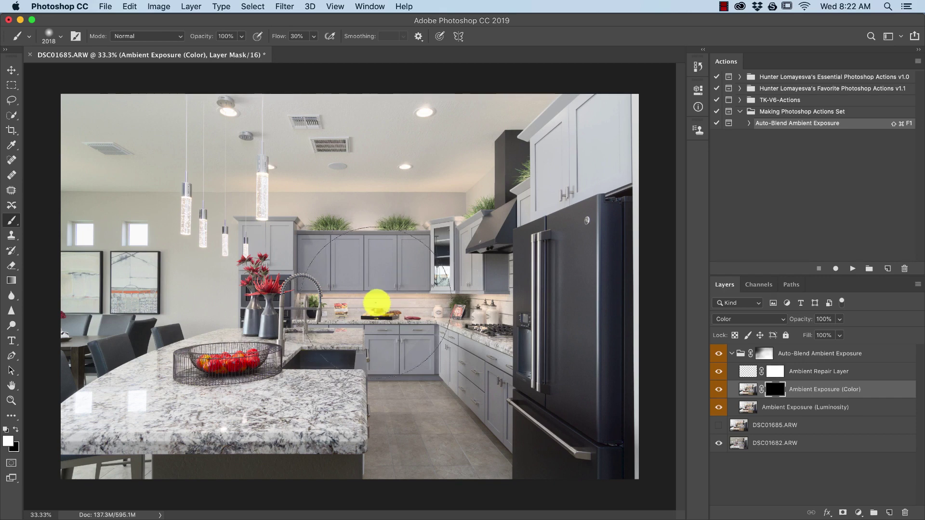
{"action": "left_click", "coordinate": [298, 35]}
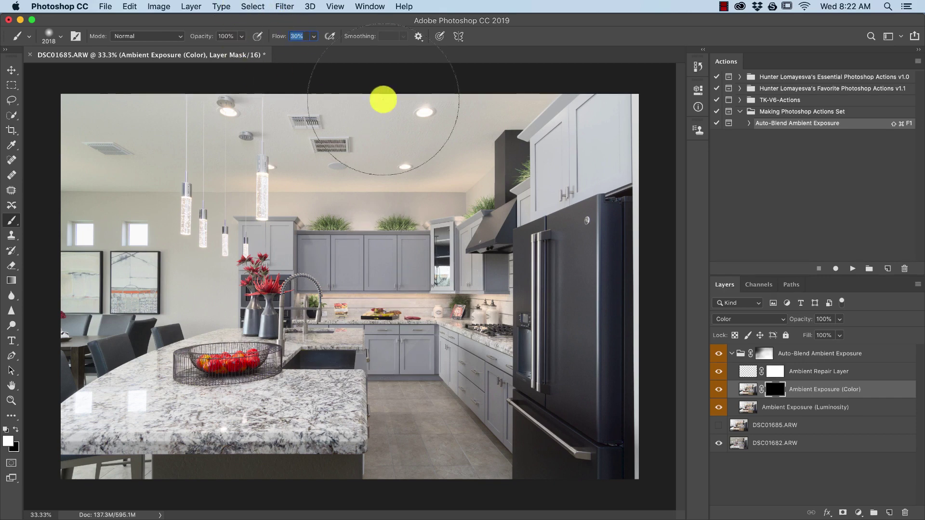
{"action": "type", "text": "100"}
{"action": "key", "text": "Return"}
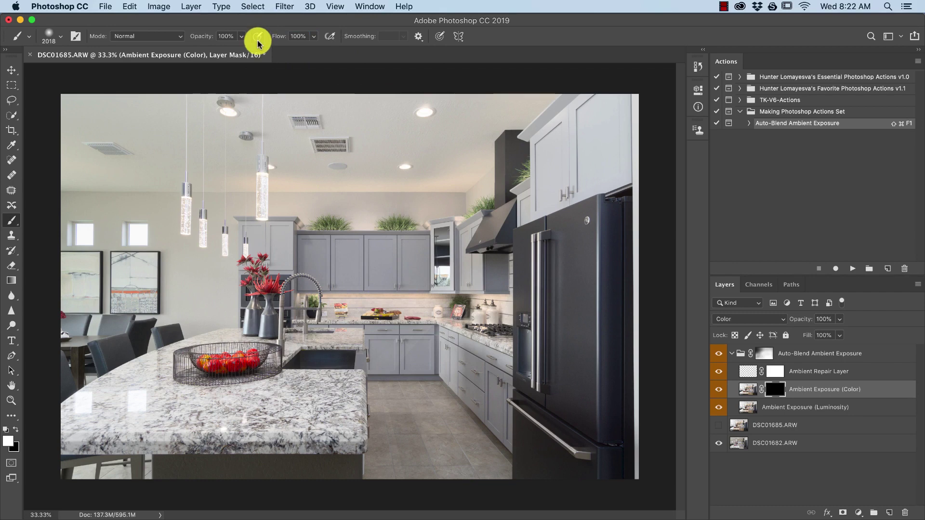
{"action": "key", "text": "2"}
Paint white on the Ambient Exposure (Color) mask over the cabinets, refrigerator, floor, countertop and ceiling, then inspect the mask alone
{"action": "left_click_drag", "start_coordinate": [393, 285], "coordinate": [327, 292]}
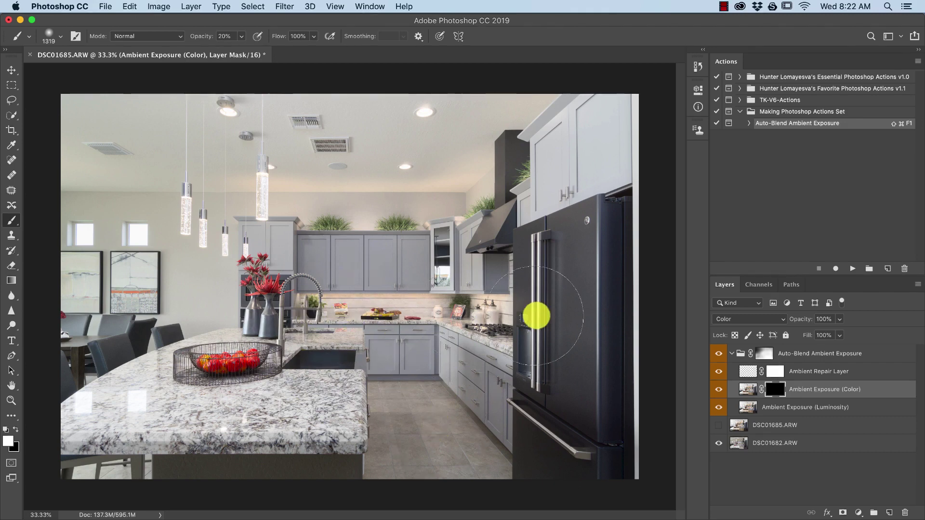
{"action": "mouse_move", "coordinate": [536, 316]}
{"action": "left_mouse_down"}
{"action": "mouse_move", "coordinate": [423, 314]}
{"action": "mouse_move", "coordinate": [530, 320]}
{"action": "left_mouse_up"}
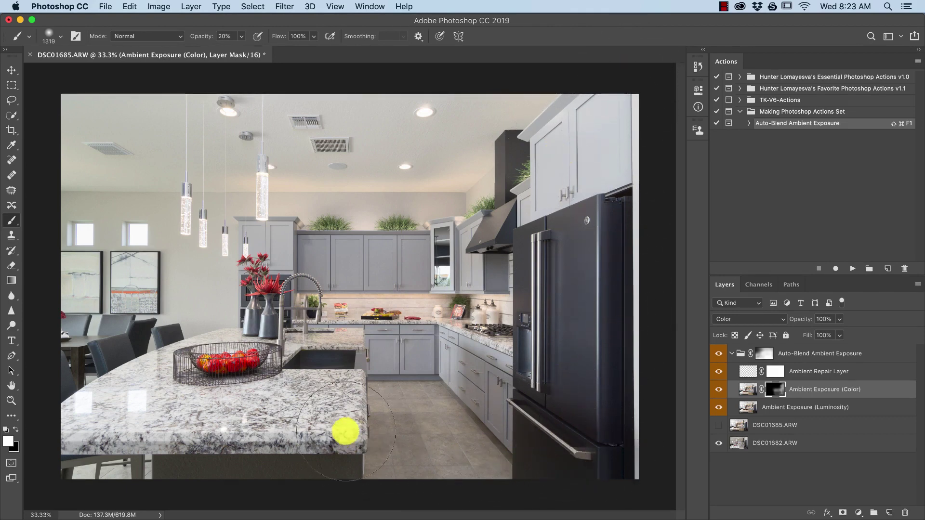
{"action": "mouse_move", "coordinate": [345, 432]}
{"action": "left_mouse_down"}
{"action": "mouse_move", "coordinate": [30, 441]}
{"action": "mouse_move", "coordinate": [145, 438]}
{"action": "mouse_move", "coordinate": [291, 451]}
{"action": "left_mouse_up"}
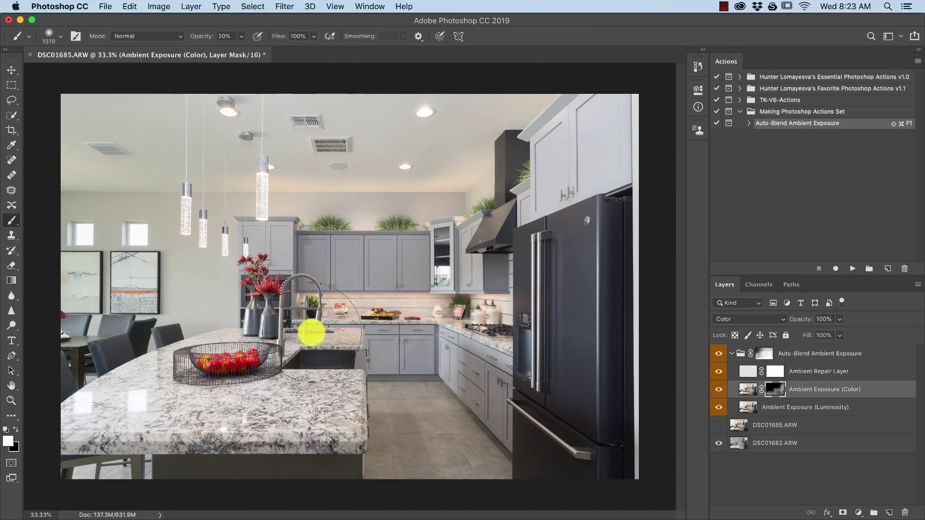
{"action": "mouse_move", "coordinate": [493, 195]}
{"action": "left_mouse_down"}
{"action": "mouse_move", "coordinate": [211, 135]}
{"action": "mouse_move", "coordinate": [67, 132]}
{"action": "left_mouse_up"}
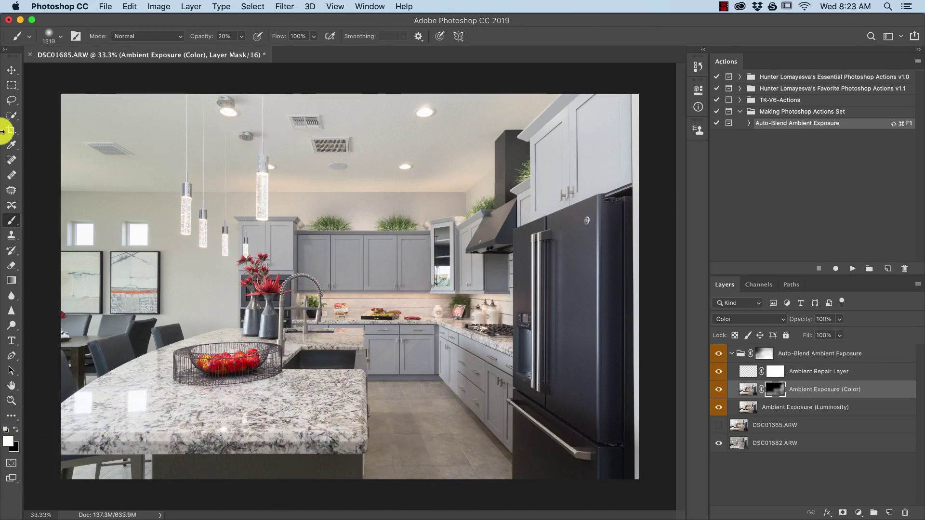
{"action": "mouse_move", "coordinate": [2, 131]}
{"action": "left_mouse_down"}
{"action": "mouse_move", "coordinate": [355, 125]}
{"action": "mouse_move", "coordinate": [401, 109]}
{"action": "mouse_move", "coordinate": [108, 100]}
{"action": "left_mouse_up"}
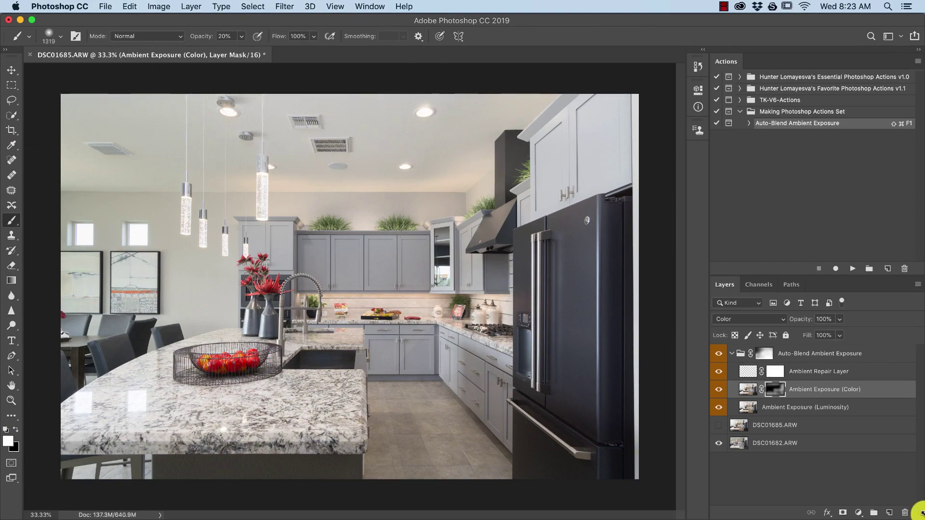
{"action": "left_click", "coordinate": [775, 389], "text": "alt"}
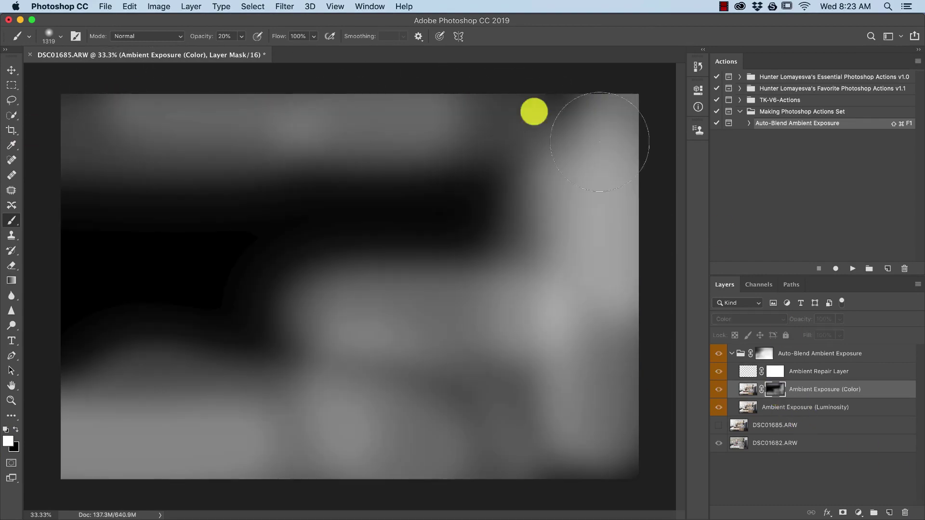
{"action": "left_click", "coordinate": [777, 393], "text": "alt"}
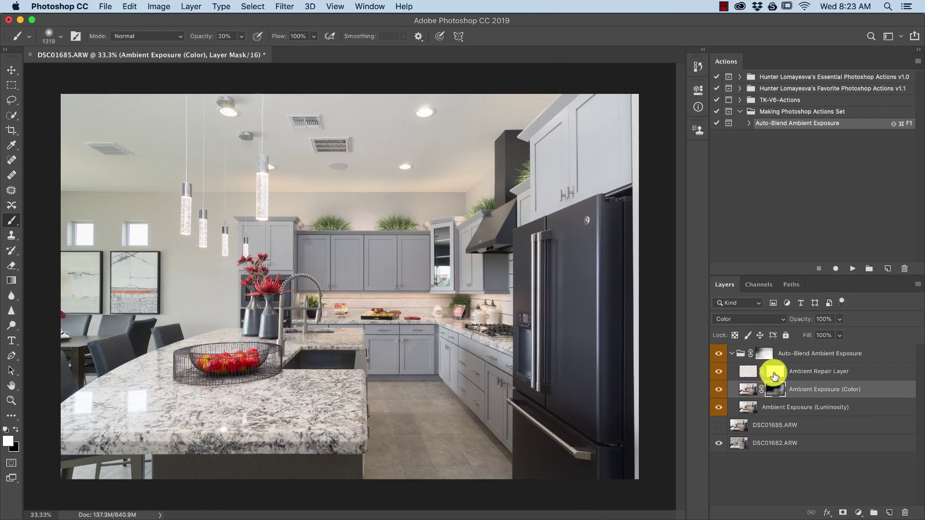
Target the Ambient Repair Layer's pixels rather than its mask and sample the neutral ceiling colour beside the air vent for the brush
{"action": "left_click", "coordinate": [748, 373]}
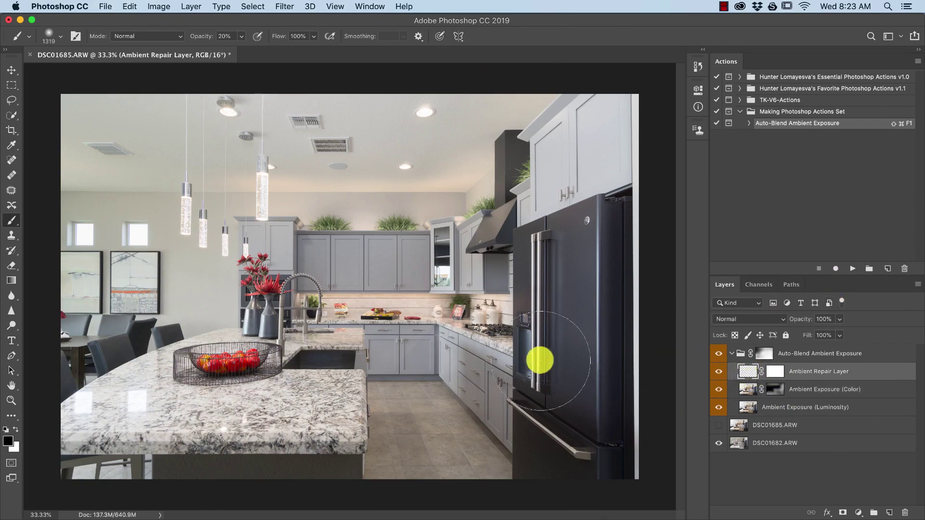
{"action": "key", "text": "z"}
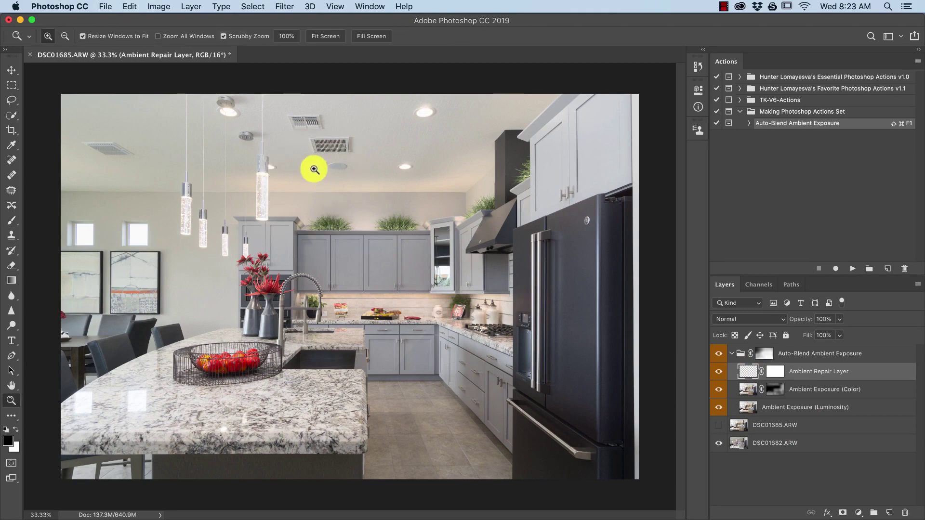
{"action": "mouse_move", "coordinate": [314, 169]}
{"action": "left_mouse_down"}
{"action": "mouse_move", "coordinate": [339, 172]}
{"action": "mouse_move", "coordinate": [371, 149]}
{"action": "mouse_move", "coordinate": [309, 153]}
{"action": "left_mouse_up"}
{"action": "key", "text": "b"}
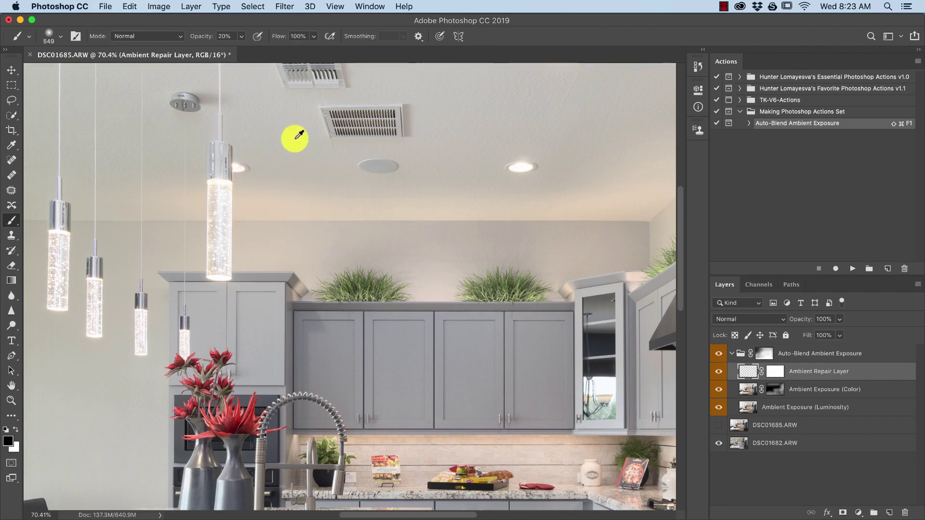
{"action": "left_click", "coordinate": [289, 119], "text": "alt"}
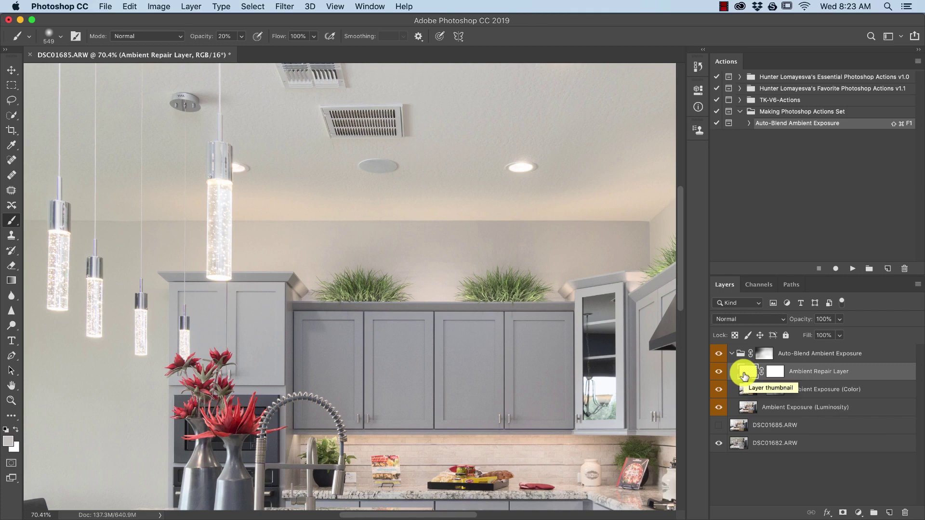
{"action": "left_click", "coordinate": [774, 372]}
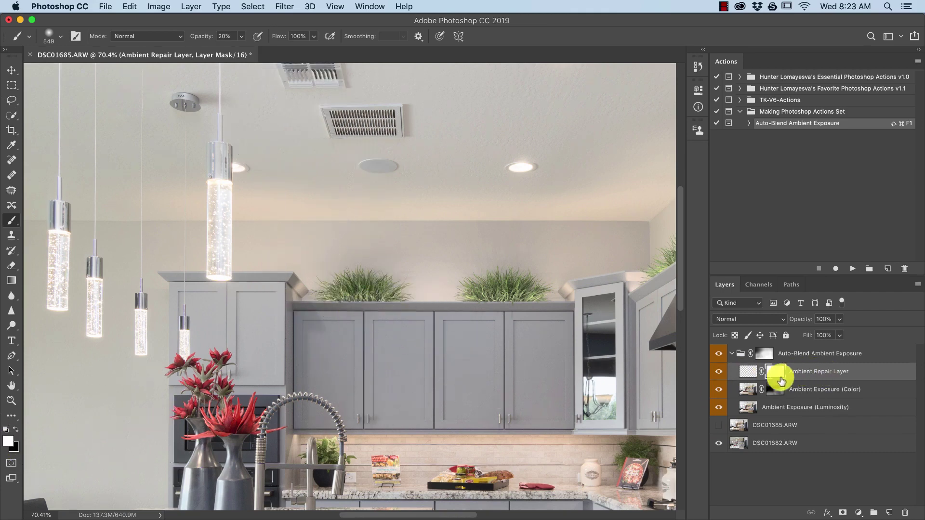
{"action": "left_click", "coordinate": [748, 372]}
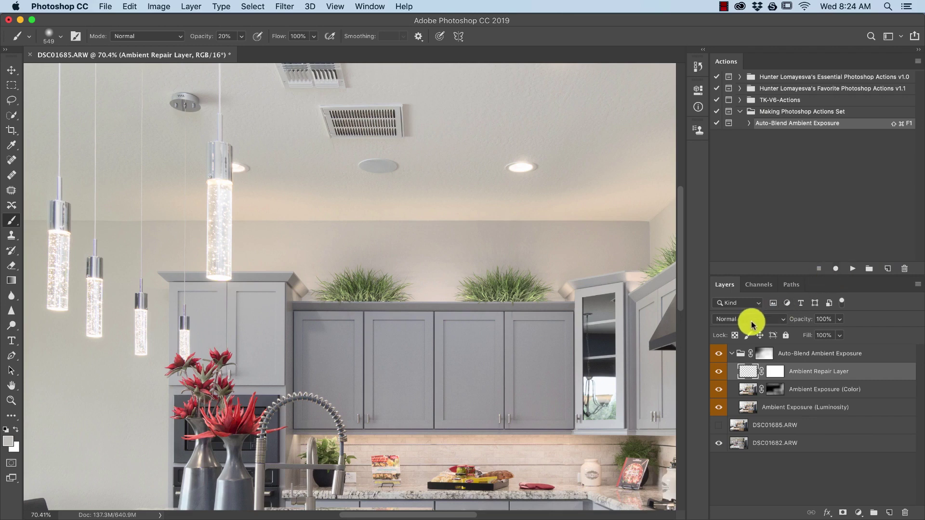
Expand the Auto-Blend Ambient Exposure action, check the step naming the Ambient Repair Layer, and select the Select RGB channel step following it
{"action": "left_click", "coordinate": [748, 123]}
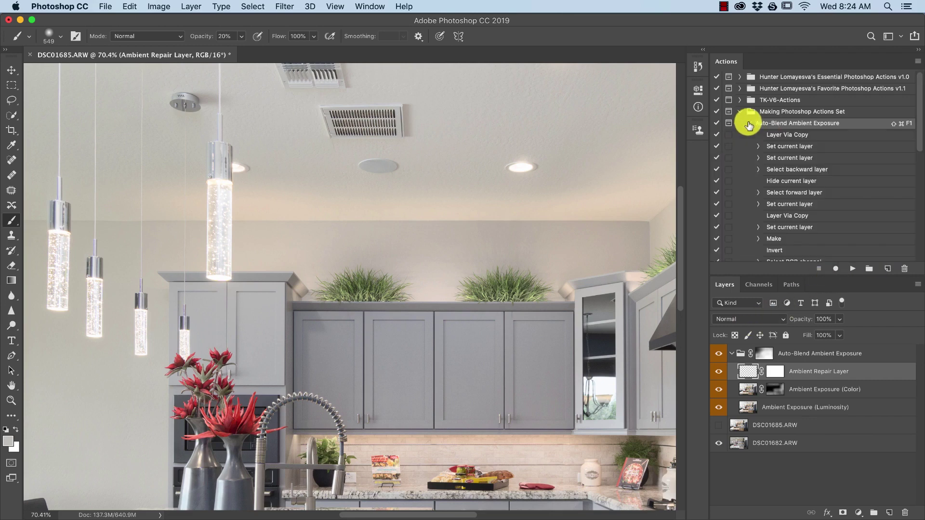
{"action": "scroll", "coordinate": [838, 234], "scroll_direction": "down", "scroll_amount": 10}
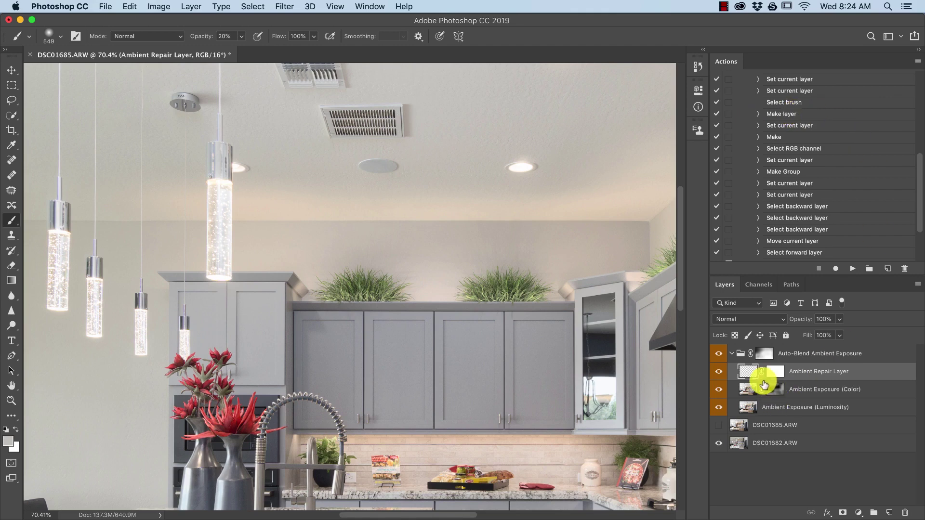
{"action": "left_click", "coordinate": [758, 126]}
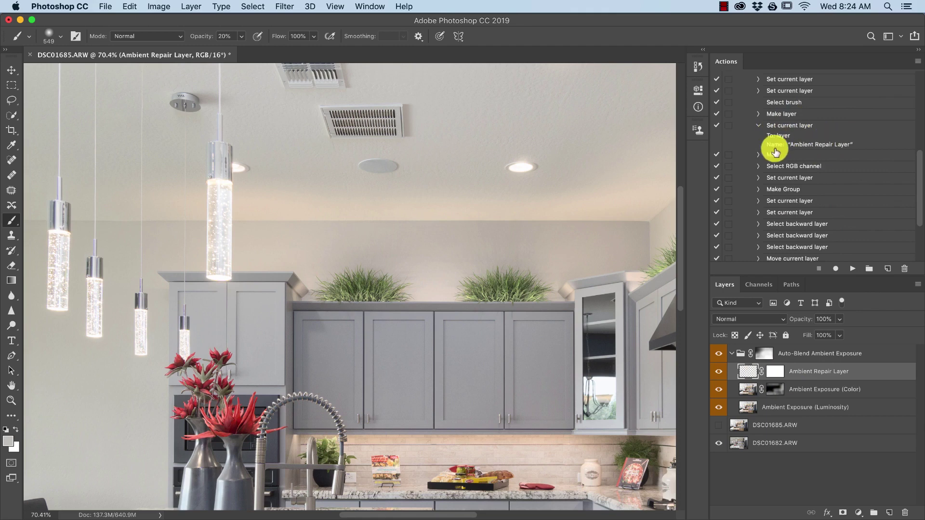
{"action": "left_click", "coordinate": [758, 125]}
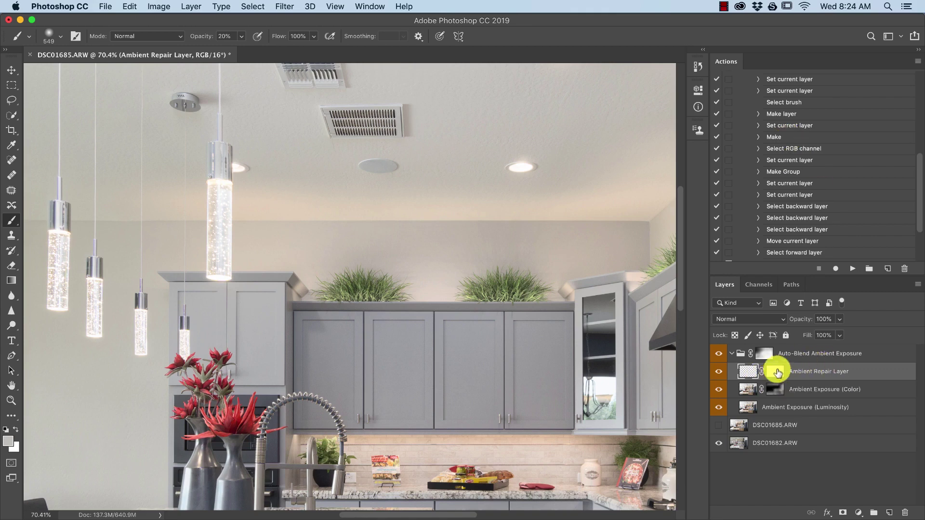
{"action": "left_click", "coordinate": [759, 161]}
{"action": "left_click", "coordinate": [760, 163]}
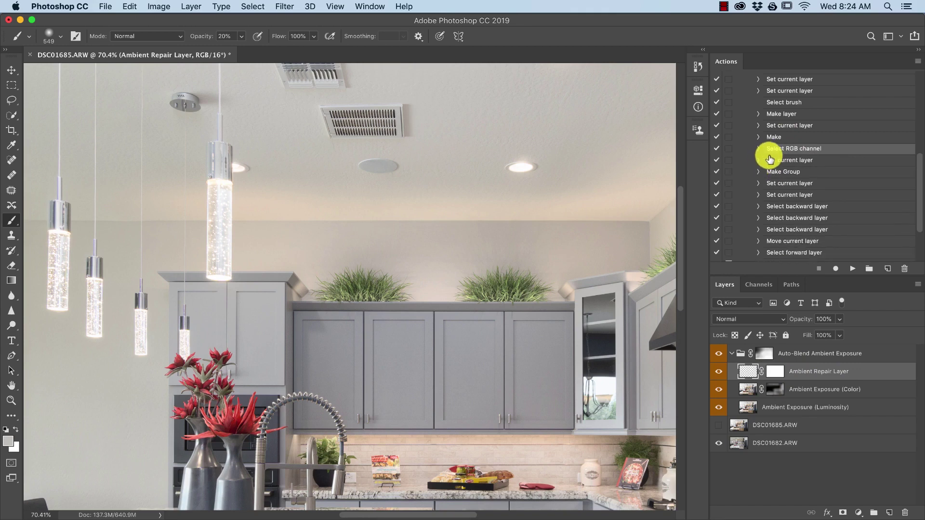
Record changing the Ambient Repair Layer's blend mode to Color after the Select RGB channel step, then stop recording and collapse the action
{"action": "left_click", "coordinate": [835, 270]}
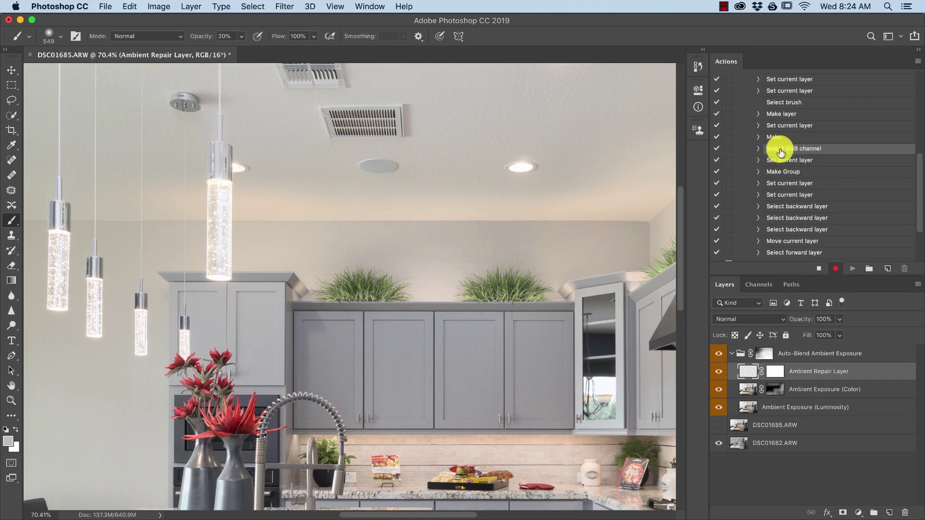
{"action": "left_click", "coordinate": [769, 320]}
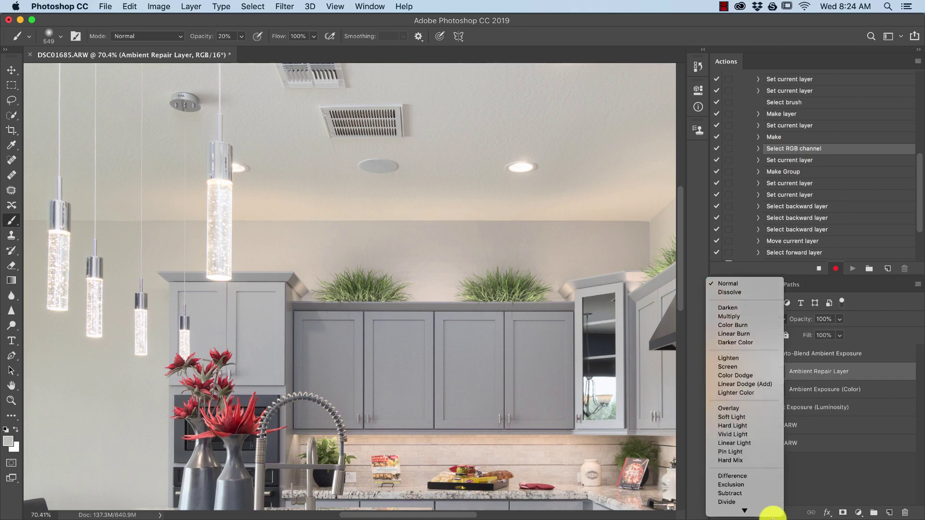
{"action": "left_click", "coordinate": [759, 496]}
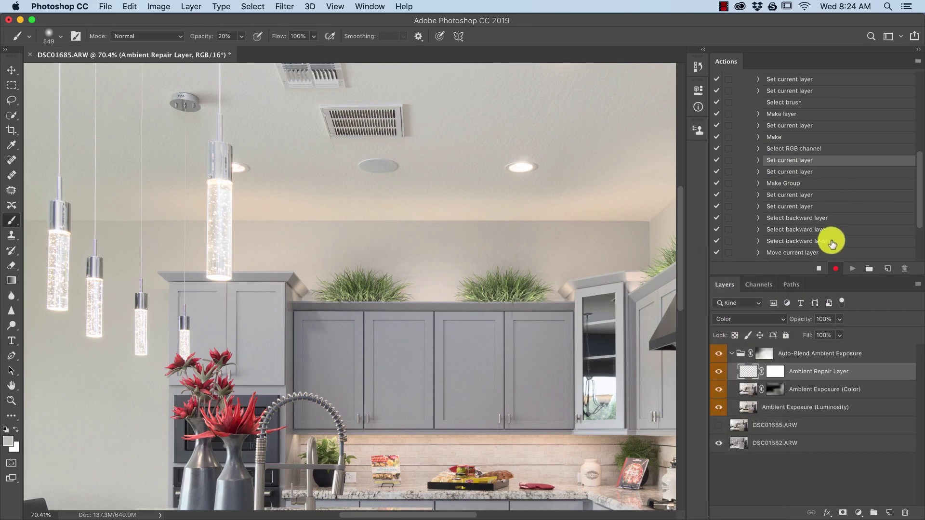
{"action": "left_click", "coordinate": [818, 268]}
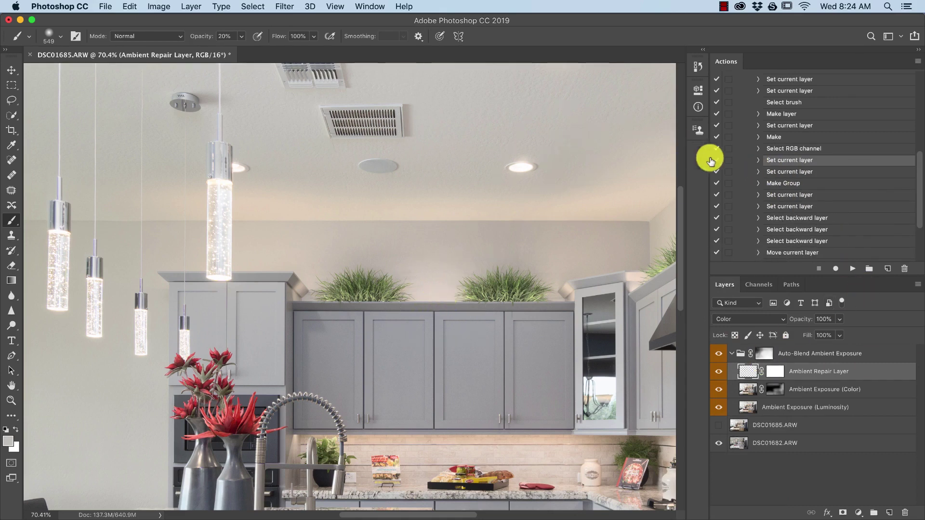
{"action": "scroll", "coordinate": [824, 207], "scroll_direction": "up", "scroll_amount": 5}
{"action": "left_click", "coordinate": [749, 124]}
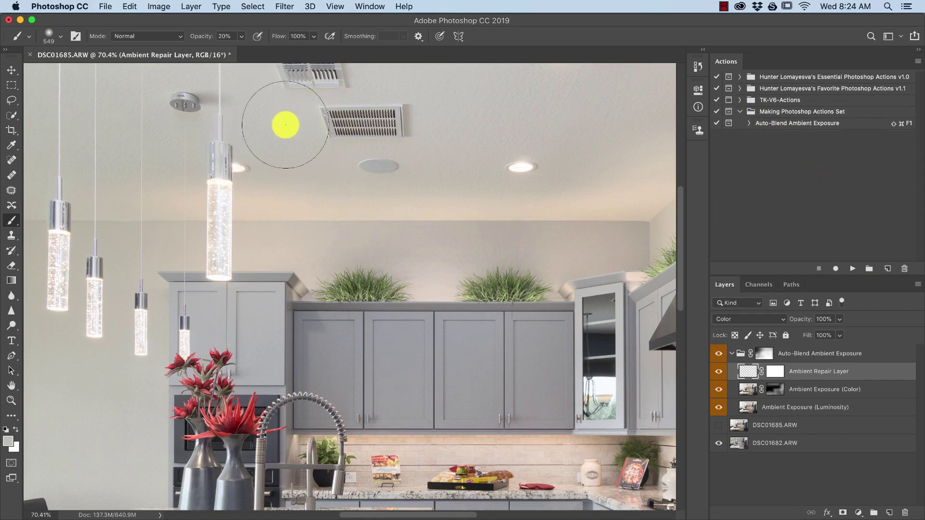
Paint the sampled neutral colour on the Ambient Repair Layer over the yellow casts on the ceiling and upper walls
{"action": "mouse_move", "coordinate": [350, 222]}
{"action": "left_mouse_down"}
{"action": "mouse_move", "coordinate": [283, 207]}
{"action": "mouse_move", "coordinate": [481, 209]}
{"action": "mouse_move", "coordinate": [315, 210]}
{"action": "mouse_move", "coordinate": [460, 216]}
{"action": "mouse_move", "coordinate": [328, 221]}
{"action": "mouse_move", "coordinate": [315, 212]}
{"action": "mouse_move", "coordinate": [140, 216]}
{"action": "mouse_move", "coordinate": [566, 201]}
{"action": "mouse_move", "coordinate": [350, 226]}
{"action": "mouse_move", "coordinate": [443, 223]}
{"action": "mouse_move", "coordinate": [401, 224]}
{"action": "mouse_move", "coordinate": [470, 186]}
{"action": "mouse_move", "coordinate": [387, 242]}
{"action": "mouse_move", "coordinate": [429, 221]}
{"action": "mouse_move", "coordinate": [242, 252]}
{"action": "mouse_move", "coordinate": [414, 247]}
{"action": "left_mouse_up"}
{"action": "scroll", "coordinate": [414, 247], "scroll_direction": "left", "scroll_amount": 10}
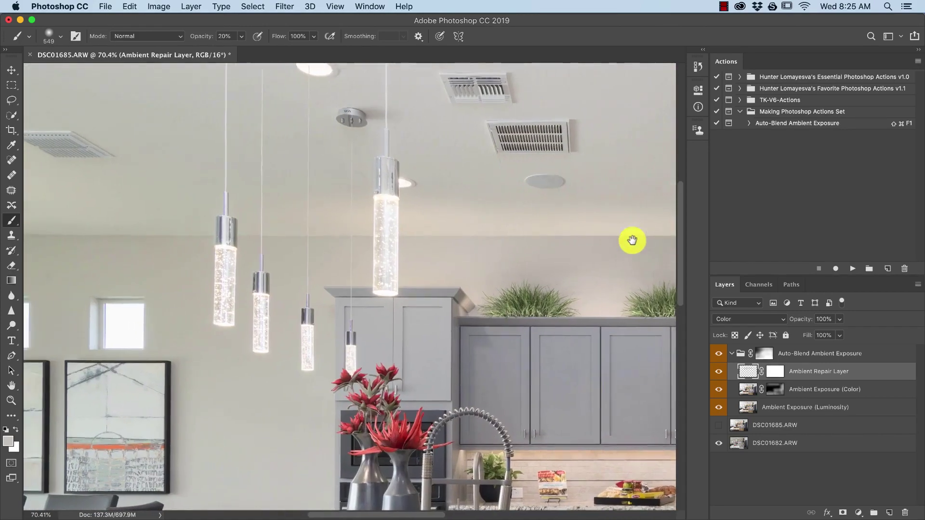
{"action": "mouse_move", "coordinate": [433, 212]}
{"action": "left_mouse_down"}
{"action": "mouse_move", "coordinate": [267, 230]}
{"action": "mouse_move", "coordinate": [479, 240]}
{"action": "left_mouse_up"}
{"action": "left_click_drag", "start_coordinate": [192, 260], "coordinate": [510, 259]}
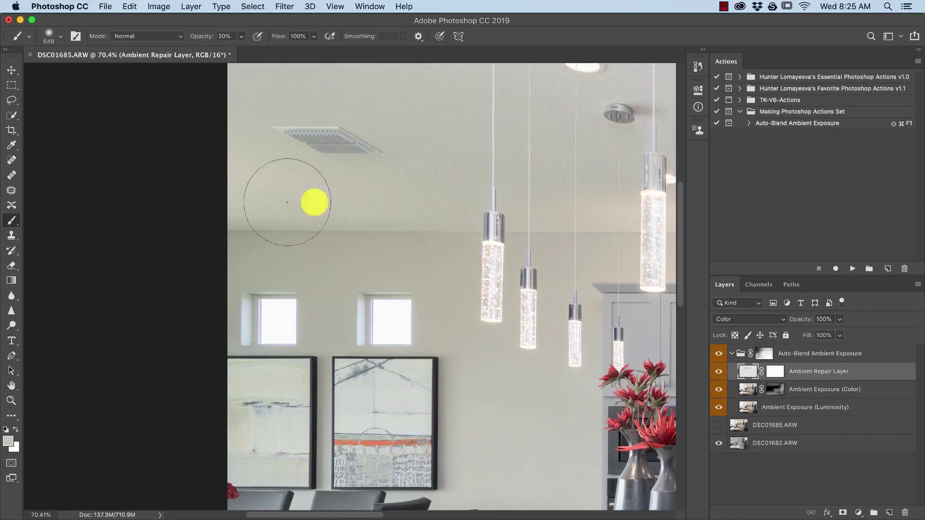
{"action": "left_click_drag", "start_coordinate": [463, 238], "coordinate": [136, 299]}
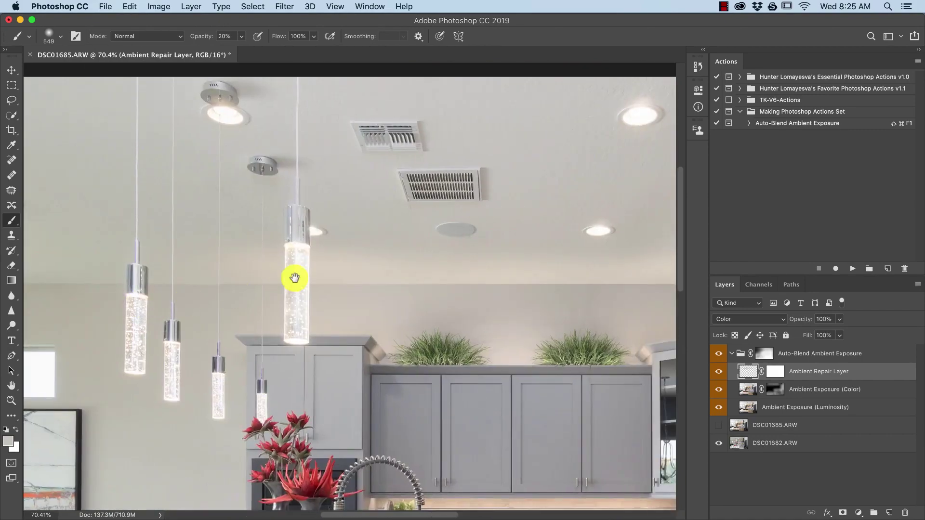
{"action": "mouse_move", "coordinate": [369, 275]}
{"action": "left_mouse_down"}
{"action": "mouse_move", "coordinate": [161, 279]}
{"action": "mouse_move", "coordinate": [564, 272]}
{"action": "mouse_move", "coordinate": [271, 303]}
{"action": "mouse_move", "coordinate": [492, 299]}
{"action": "mouse_move", "coordinate": [440, 307]}
{"action": "mouse_move", "coordinate": [499, 231]}
{"action": "mouse_move", "coordinate": [533, 227]}
{"action": "mouse_move", "coordinate": [348, 387]}
{"action": "mouse_move", "coordinate": [398, 289]}
{"action": "mouse_move", "coordinate": [485, 216]}
{"action": "mouse_move", "coordinate": [492, 224]}
{"action": "left_mouse_up"}
{"action": "key", "text": "super+0"}
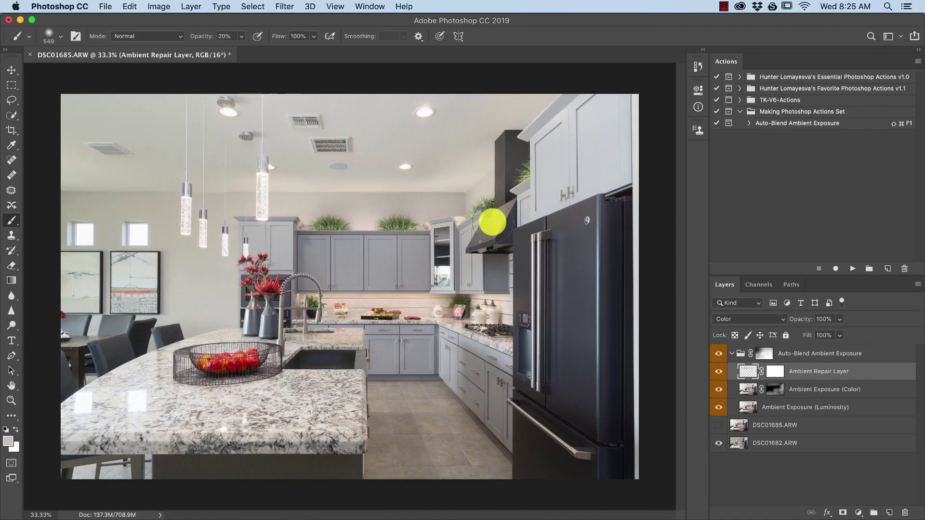
Sample the backsplash colour, reduce the brush size to 182, and paint over the warm cast beneath the upper cabinets
{"action": "key", "text": "z"}
{"action": "left_click_drag", "start_coordinate": [389, 305], "coordinate": [431, 314]}
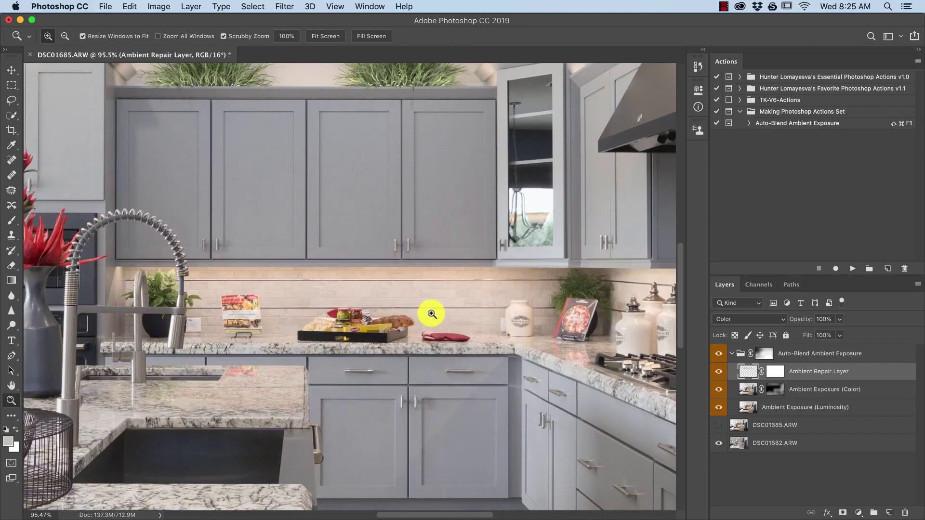
{"action": "key", "text": "b"}
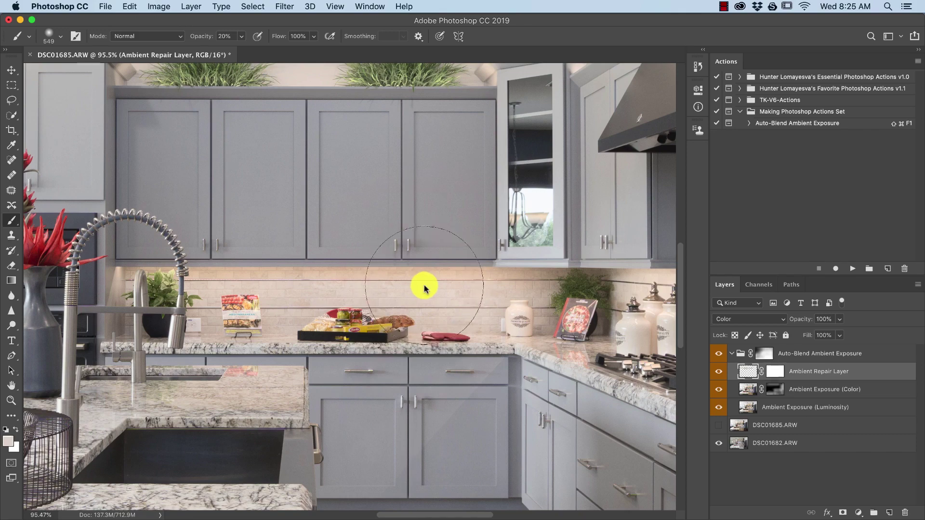
{"action": "key", "text": "bracketleft"}
{"action": "key", "text": "bracketleft"}
{"action": "key", "text": "bracketleft"}
{"action": "key", "text": "bracketleft"}
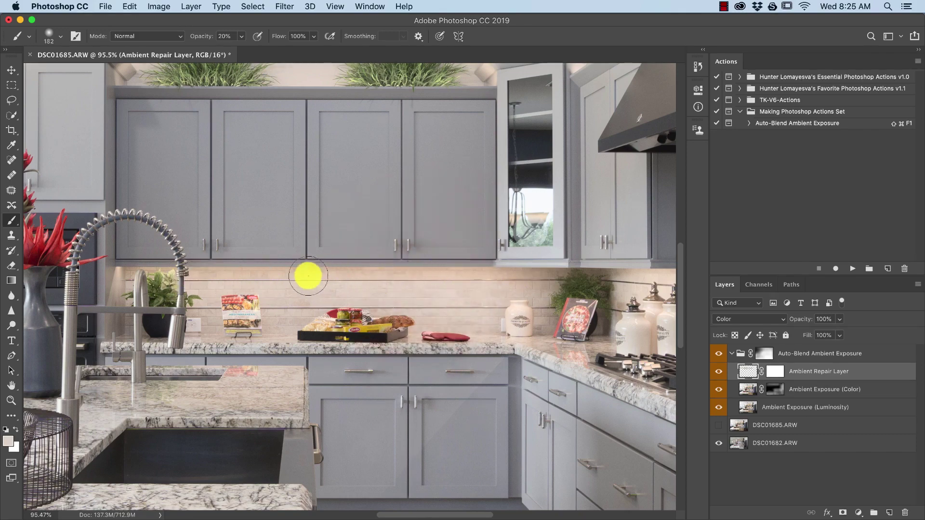
{"action": "mouse_move", "coordinate": [308, 276]}
{"action": "left_mouse_down"}
{"action": "mouse_move", "coordinate": [192, 278]}
{"action": "mouse_move", "coordinate": [263, 277]}
{"action": "mouse_move", "coordinate": [234, 293]}
{"action": "mouse_move", "coordinate": [277, 313]}
{"action": "mouse_move", "coordinate": [355, 299]}
{"action": "mouse_move", "coordinate": [371, 308]}
{"action": "left_mouse_up"}
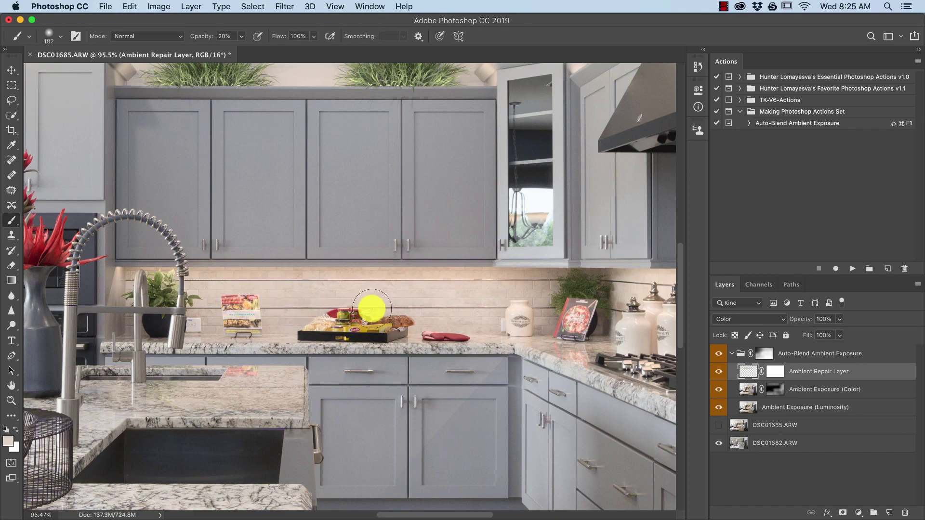
Compare the whole kitchen image with the Ambient Repair Layer hidden and shown
{"action": "key", "text": "super+minus"}
{"action": "key", "text": "super+minus"}
{"action": "key", "text": "super+minus"}
{"action": "key", "text": "z"}
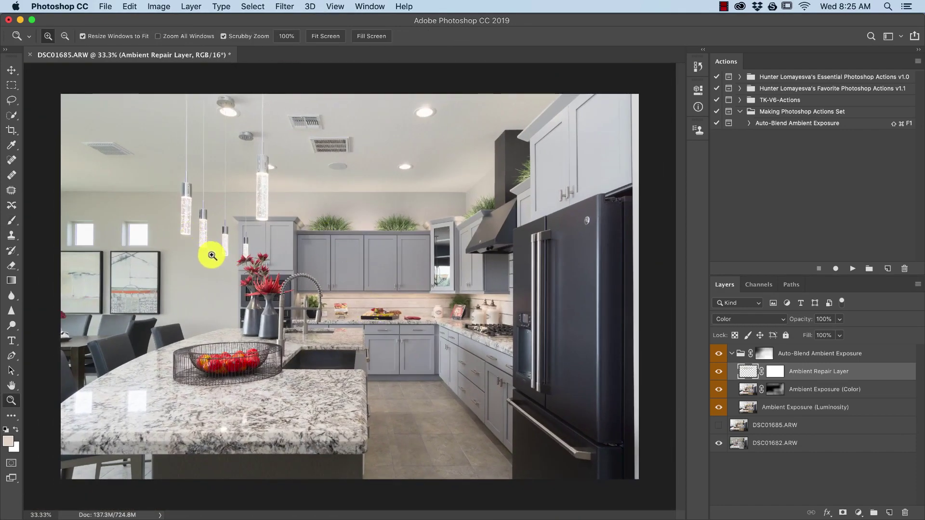
{"action": "left_click", "coordinate": [719, 370]}
{"action": "left_click", "coordinate": [719, 370]}
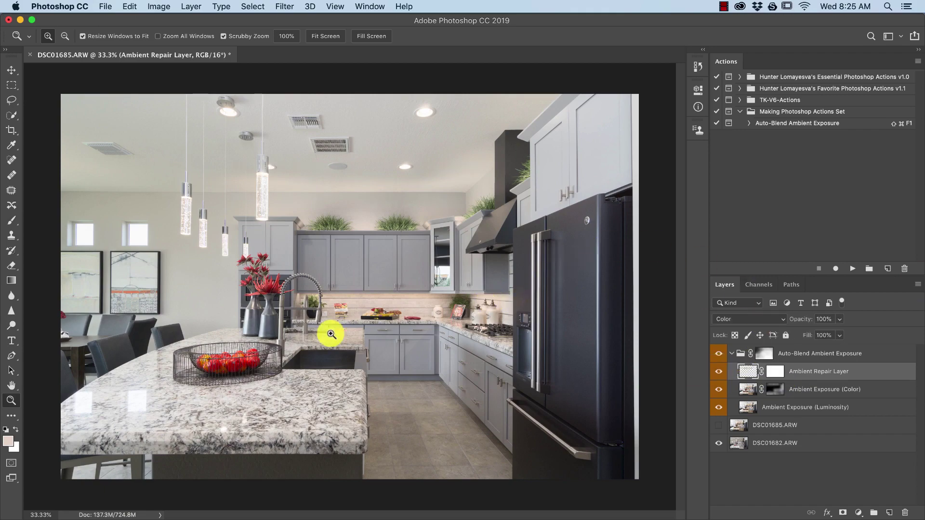
Sample neutral colours around the island sink and paint them on the Ambient Repair Layer over the discoloured countertop beside it
{"action": "left_click_drag", "start_coordinate": [331, 337], "coordinate": [384, 335]}
{"action": "key", "text": "b"}
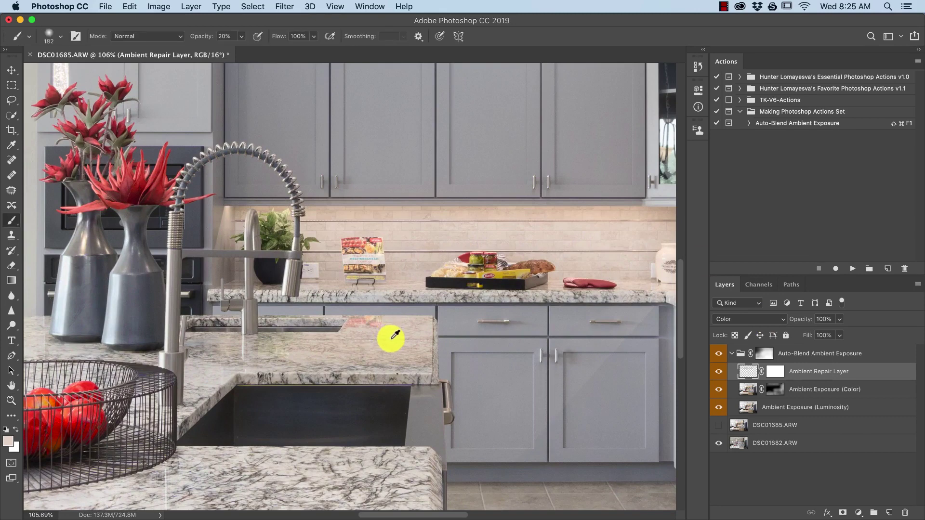
{"action": "left_click", "coordinate": [291, 376], "text": "alt"}
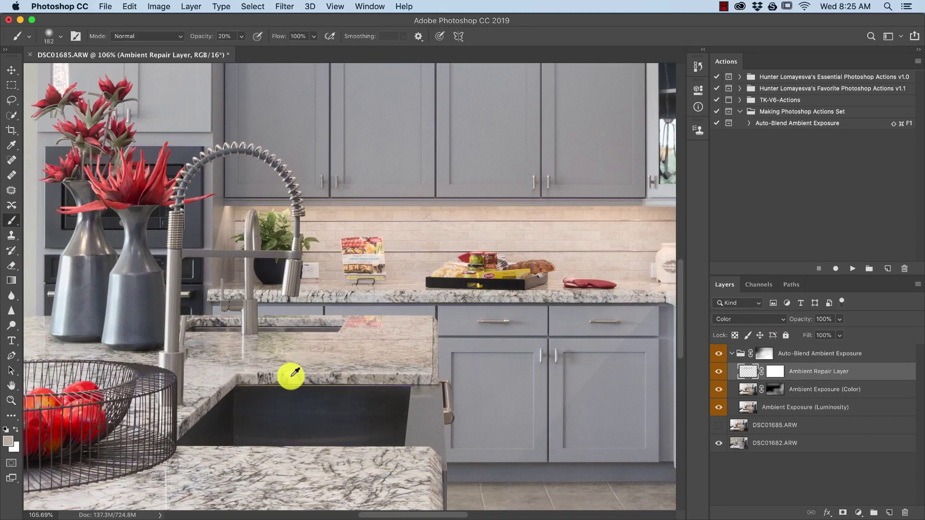
{"action": "left_click_drag", "start_coordinate": [297, 376], "coordinate": [322, 378]}
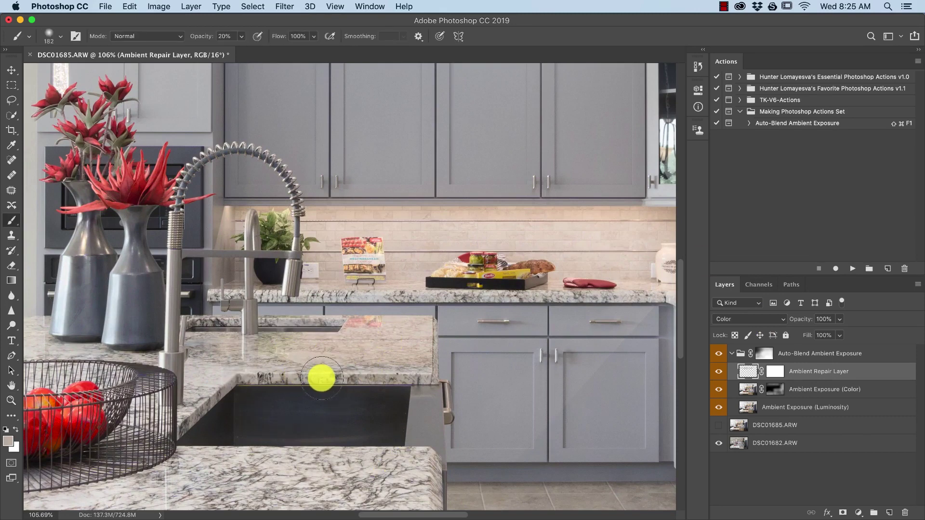
{"action": "left_click", "coordinate": [295, 377], "text": "alt"}
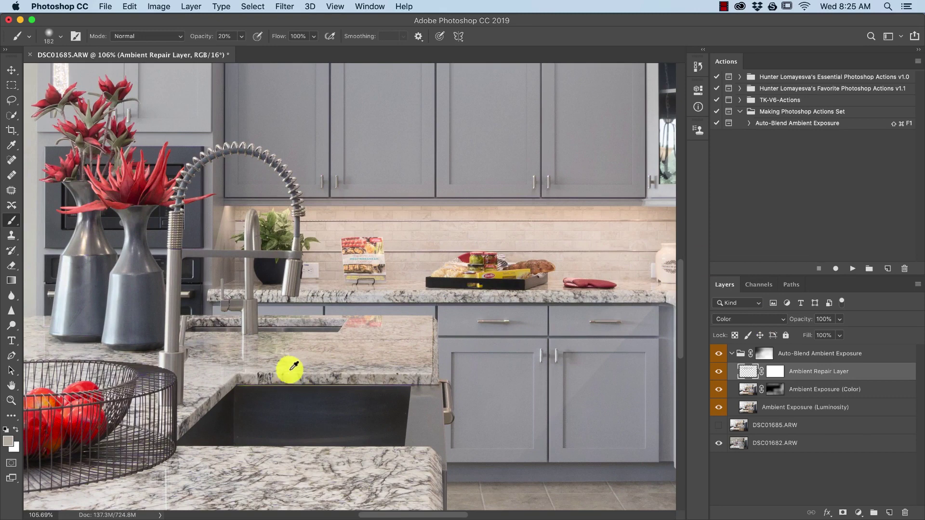
{"action": "left_click", "coordinate": [291, 371], "text": "alt"}
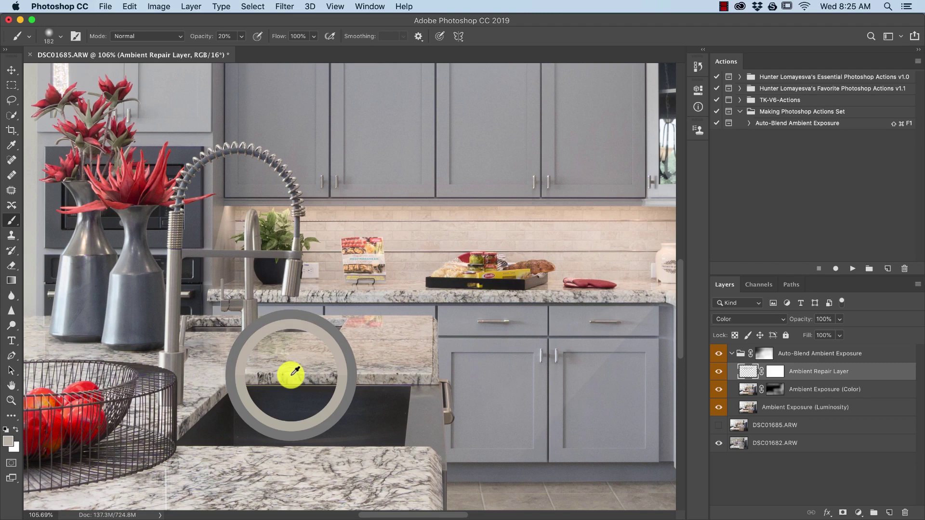
{"action": "mouse_move", "coordinate": [296, 371]}
{"action": "left_mouse_down"}
{"action": "mouse_move", "coordinate": [368, 372]}
{"action": "mouse_move", "coordinate": [294, 372]}
{"action": "mouse_move", "coordinate": [384, 357]}
{"action": "mouse_move", "coordinate": [239, 355]}
{"action": "mouse_move", "coordinate": [429, 359]}
{"action": "mouse_move", "coordinate": [438, 439]}
{"action": "mouse_move", "coordinate": [405, 421]}
{"action": "mouse_move", "coordinate": [425, 483]}
{"action": "mouse_move", "coordinate": [295, 355]}
{"action": "mouse_move", "coordinate": [215, 351]}
{"action": "mouse_move", "coordinate": [423, 404]}
{"action": "mouse_move", "coordinate": [468, 406]}
{"action": "mouse_move", "coordinate": [563, 382]}
{"action": "mouse_move", "coordinate": [324, 382]}
{"action": "mouse_move", "coordinate": [368, 355]}
{"action": "mouse_move", "coordinate": [368, 415]}
{"action": "mouse_move", "coordinate": [357, 353]}
{"action": "mouse_move", "coordinate": [370, 344]}
{"action": "mouse_move", "coordinate": [371, 391]}
{"action": "mouse_move", "coordinate": [371, 355]}
{"action": "mouse_move", "coordinate": [281, 433]}
{"action": "mouse_move", "coordinate": [397, 324]}
{"action": "mouse_move", "coordinate": [299, 440]}
{"action": "mouse_move", "coordinate": [294, 426]}
{"action": "mouse_move", "coordinate": [233, 446]}
{"action": "mouse_move", "coordinate": [466, 387]}
{"action": "left_mouse_up"}
{"action": "left_click", "coordinate": [371, 390], "text": "alt"}
{"action": "key", "text": "z"}
{"action": "left_click", "coordinate": [466, 387], "text": "alt"}
{"action": "left_click", "coordinate": [466, 387], "text": "alt"}
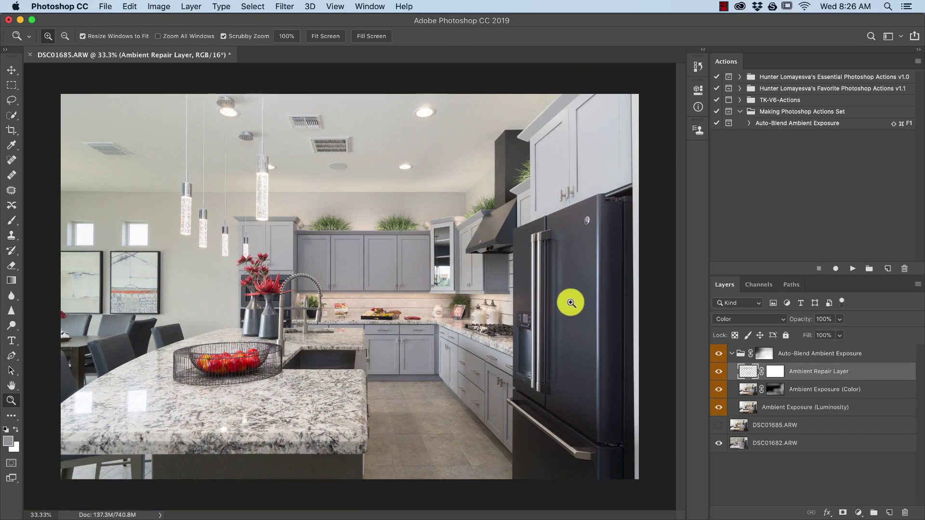
Start a new action named Camera RAW Filter Adjustments in Making Photoshop Actions Set
{"action": "left_click", "coordinate": [804, 126]}
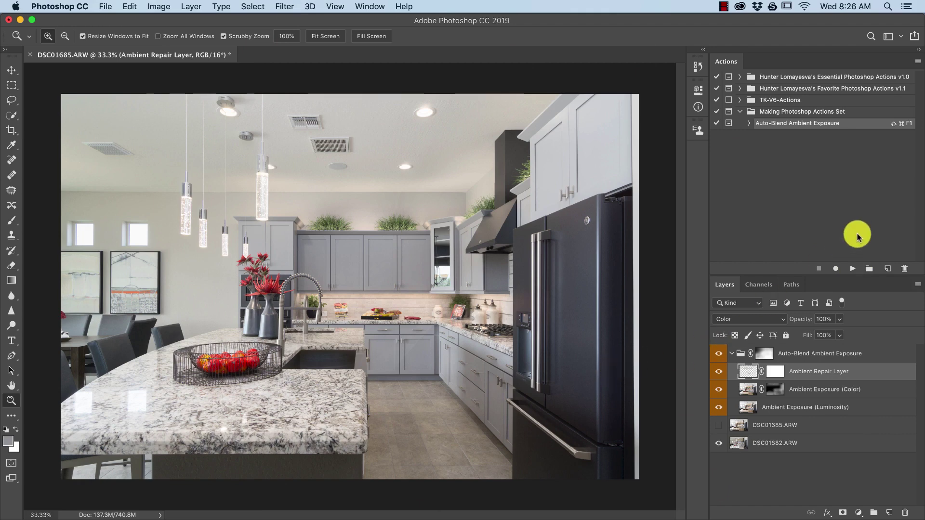
{"action": "left_click", "coordinate": [883, 270]}
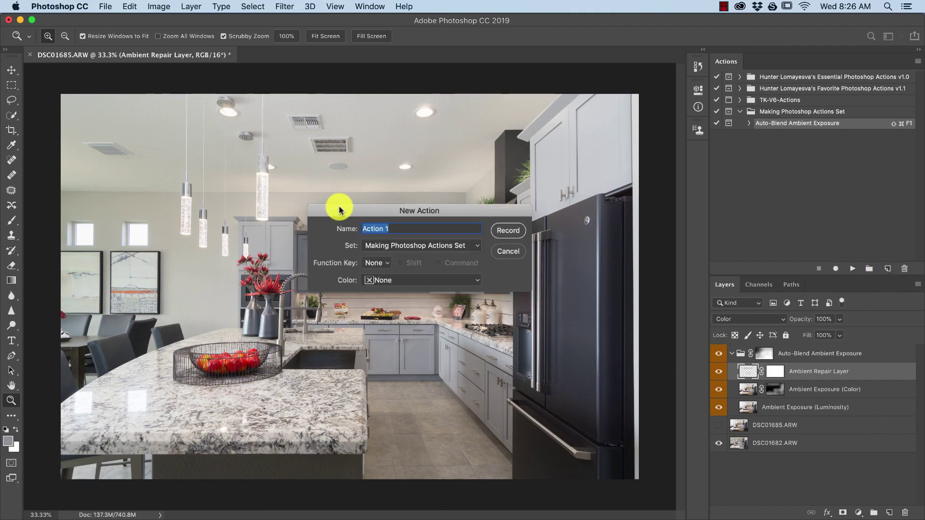
{"action": "type", "text": "Cma"}
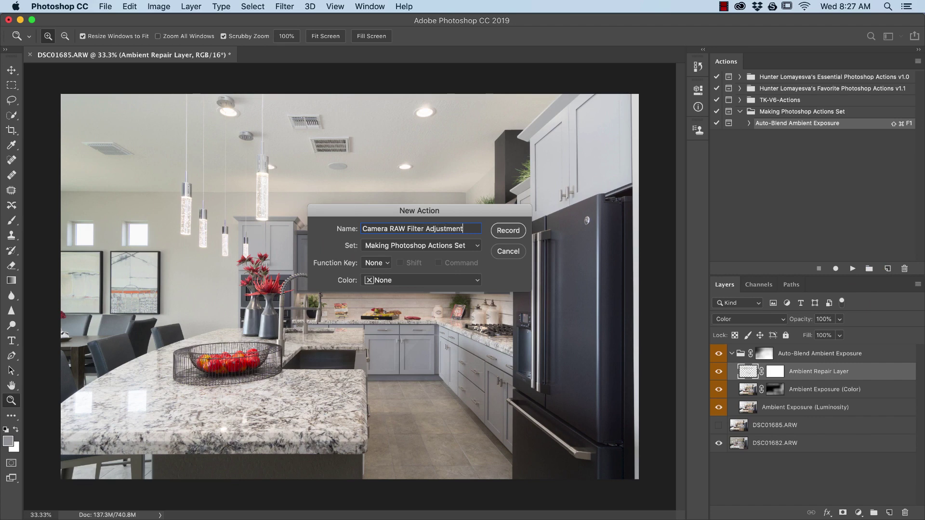
Assign the Shift+Command+F2 shortcut and orange colour to the new action, create it, and stop its recording
{"action": "left_click", "coordinate": [375, 263]}
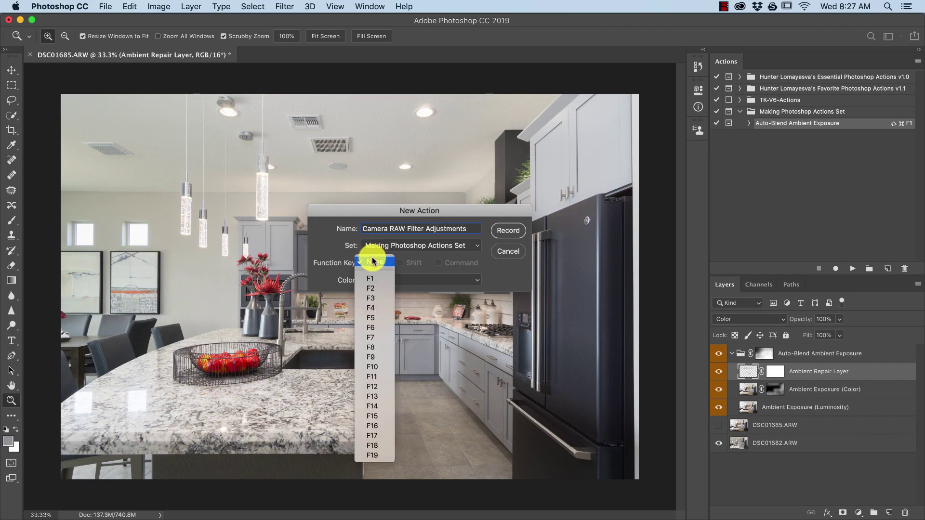
{"action": "left_click", "coordinate": [382, 287]}
{"action": "left_click", "coordinate": [404, 262]}
{"action": "left_click", "coordinate": [439, 263]}
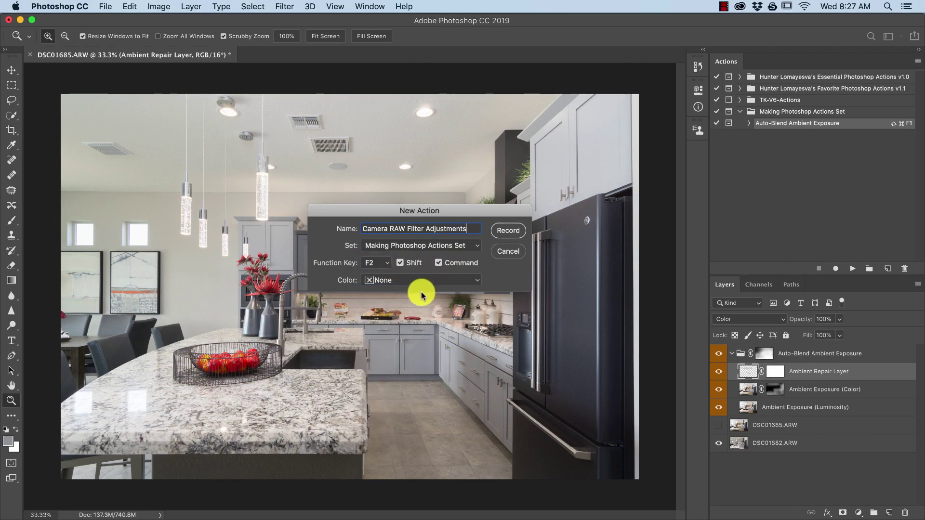
{"action": "left_click", "coordinate": [391, 280]}
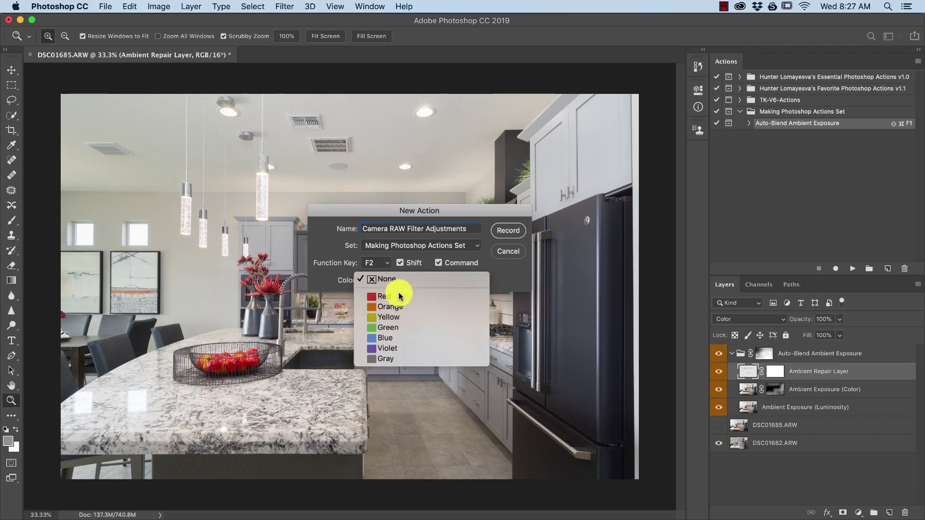
{"action": "left_click", "coordinate": [391, 306]}
{"action": "left_click", "coordinate": [507, 230]}
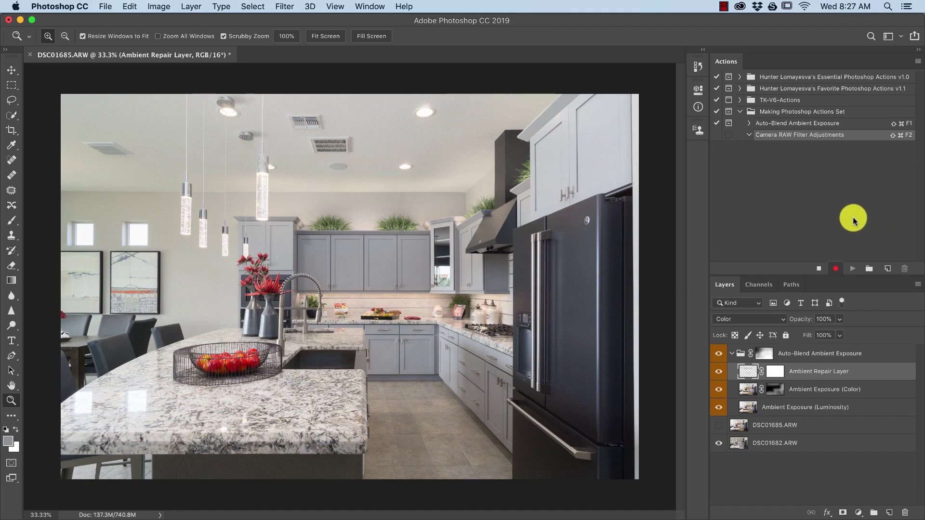
{"action": "left_click", "coordinate": [818, 268]}
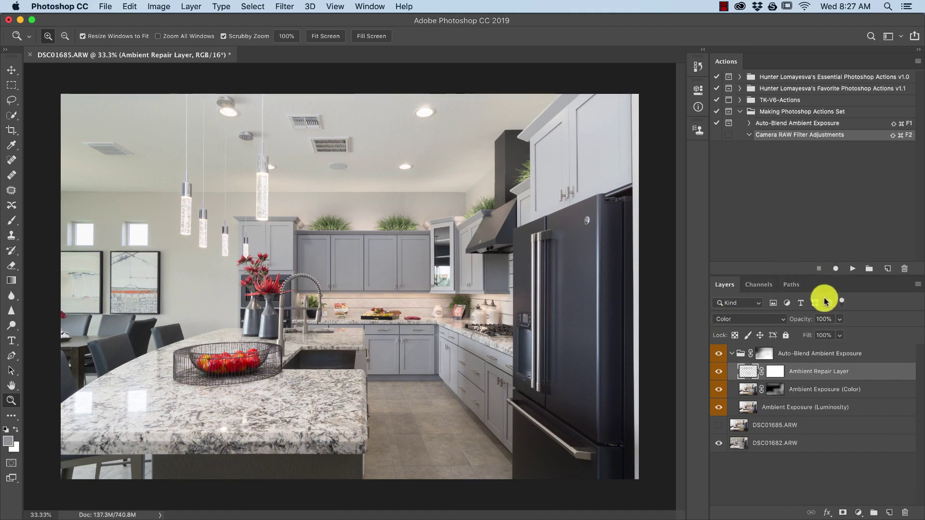
With the Auto-Blend Ambient Exposure group selected, resume recording and stamp all visible layers into a new layer above it
{"action": "left_click", "coordinate": [740, 358]}
{"action": "left_click", "coordinate": [740, 356]}
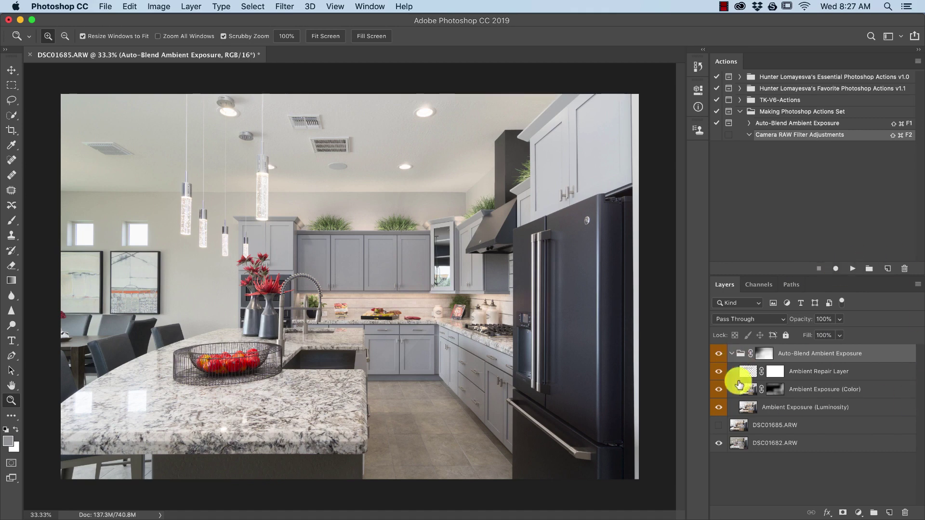
{"action": "left_click", "coordinate": [835, 268]}
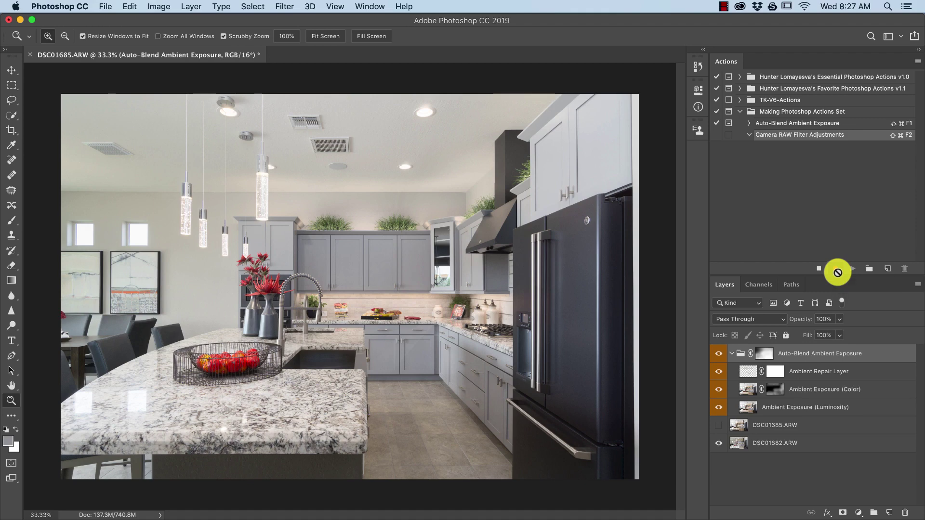
{"action": "key", "text": "alt"}
{"action": "left_click", "coordinate": [836, 270]}
{"action": "key", "text": "alt+shift+super+e"}
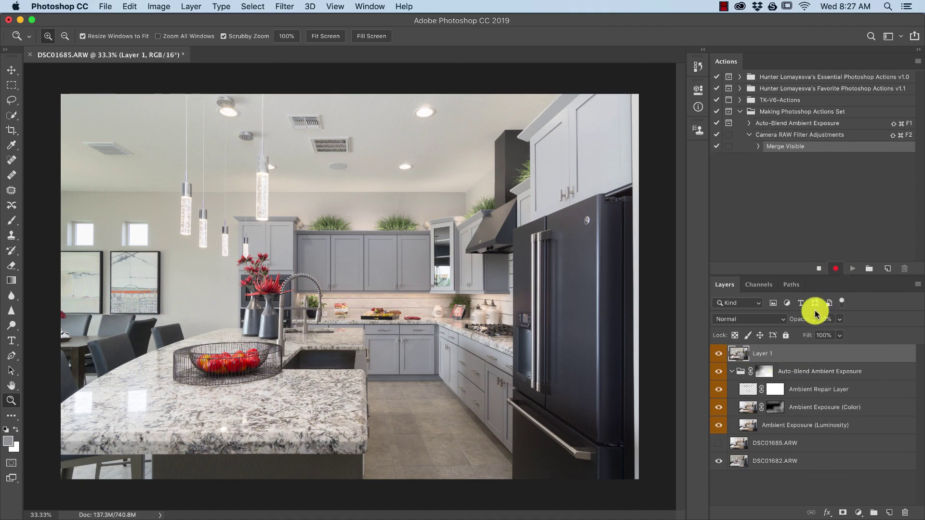
Rename the merged layer as Camera RAW Filter Adjustments
{"action": "double_click", "coordinate": [770, 353]}
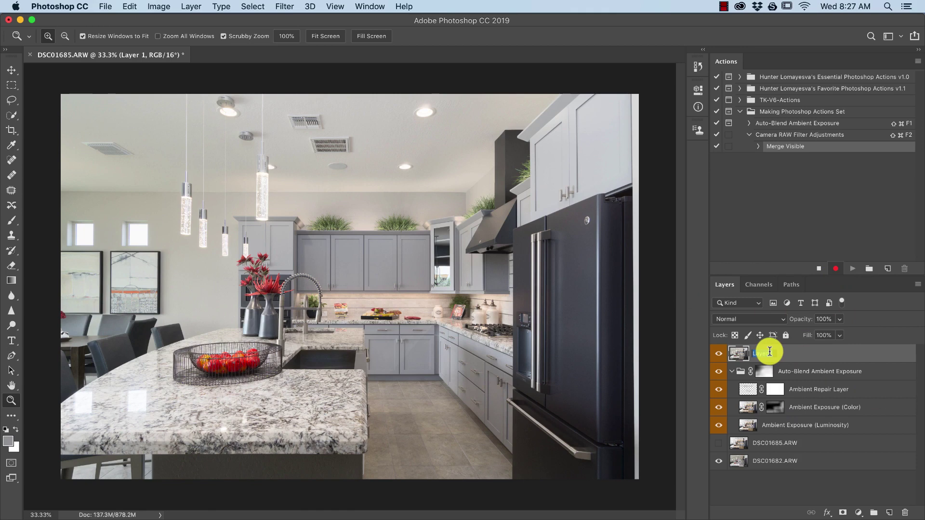
{"action": "type", "text": "Camera"}
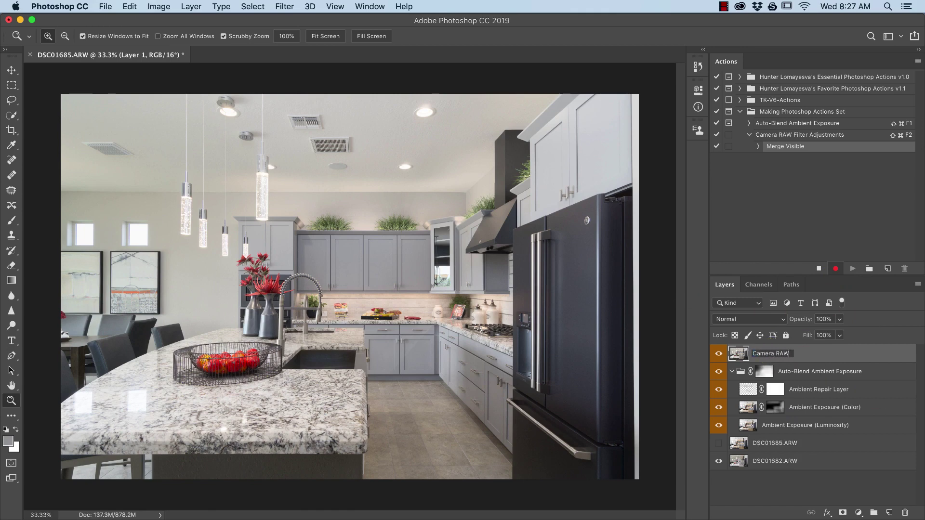
{"action": "type", "text": " RAW Filter Adjustments"}
{"action": "key", "text": "Return"}
Convert the Camera RAW Filter Adjustments layer to a smart object and open the Camera Raw Filter on it
{"action": "left_click", "coordinate": [773, 357]}
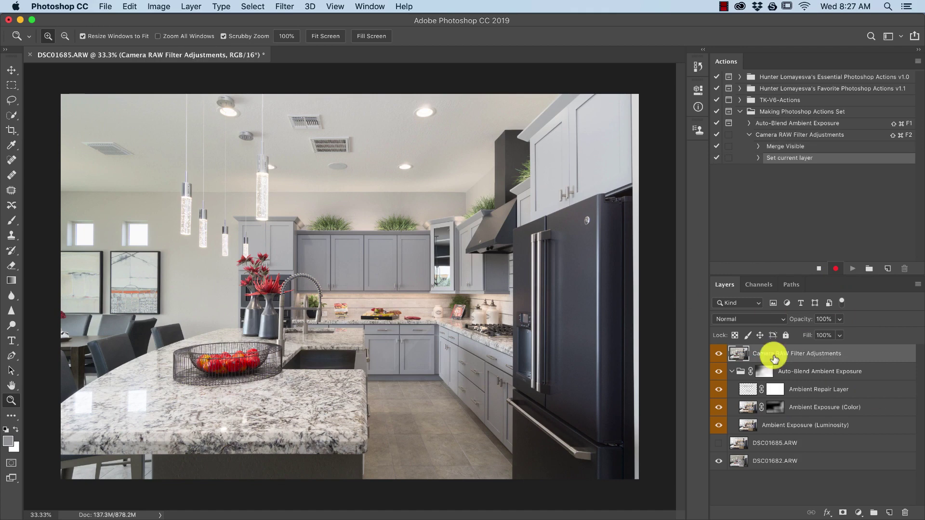
{"action": "right_click", "coordinate": [774, 359]}
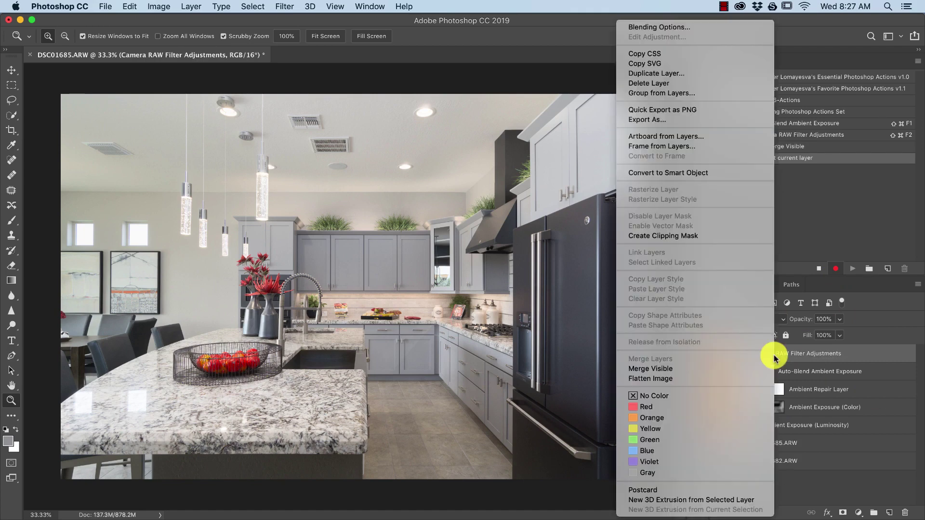
{"action": "left_click", "coordinate": [711, 175]}
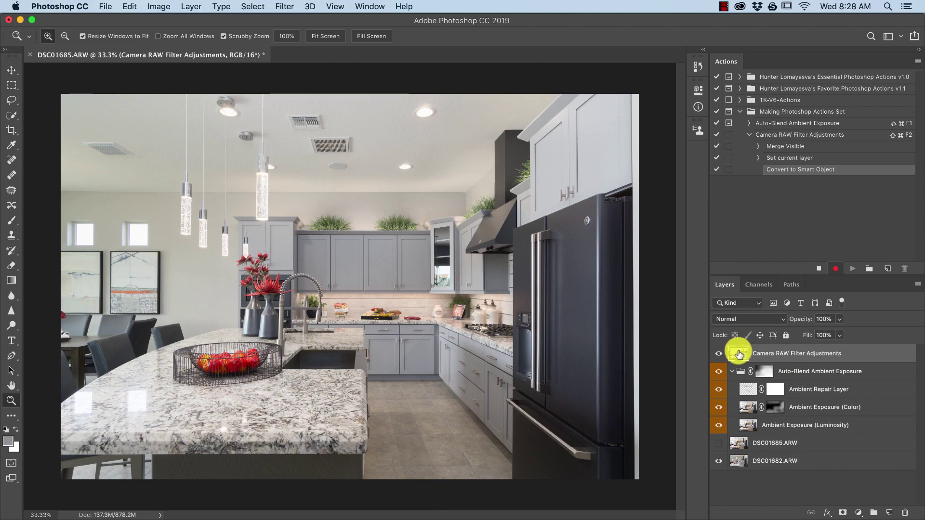
{"action": "left_click", "coordinate": [284, 7]}
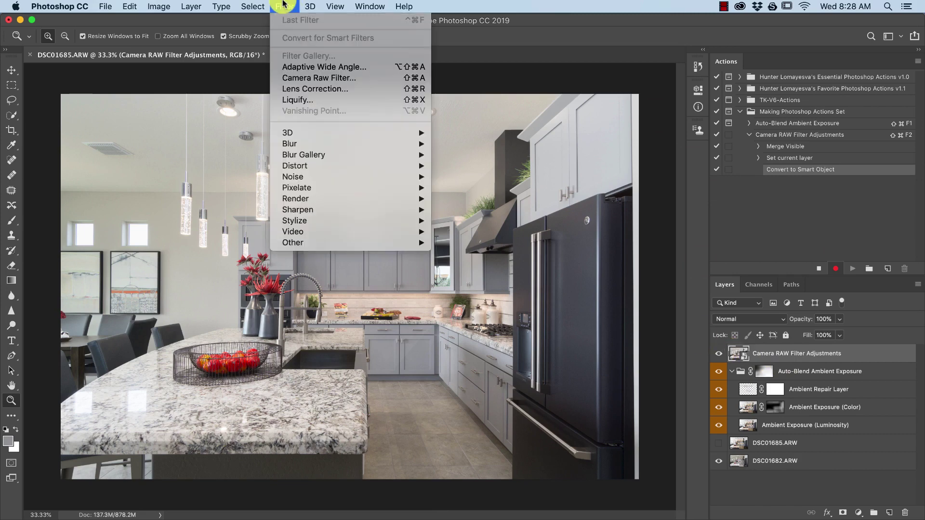
{"action": "left_click", "coordinate": [296, 77]}
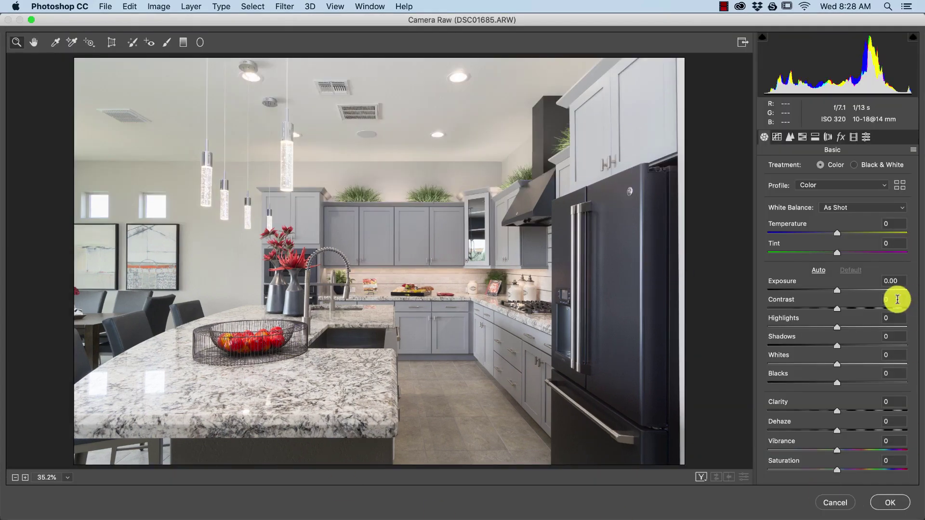
Set Contrast to +40, Highlights to -10, Whites to +5, Blacks to -15, Clarity to +5 and Vibrance to +10
{"action": "left_click_drag", "start_coordinate": [836, 312], "coordinate": [864, 311]}
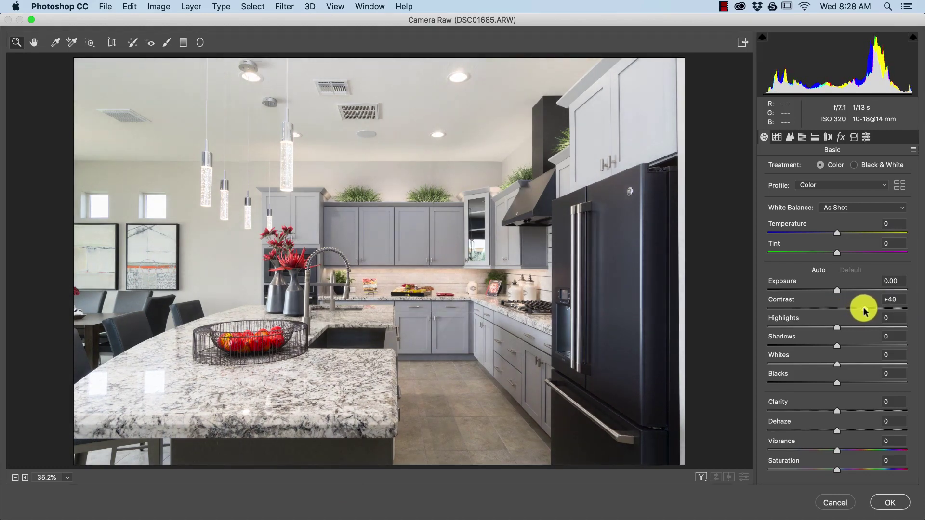
{"action": "left_click", "coordinate": [837, 328], "text": "alt"}
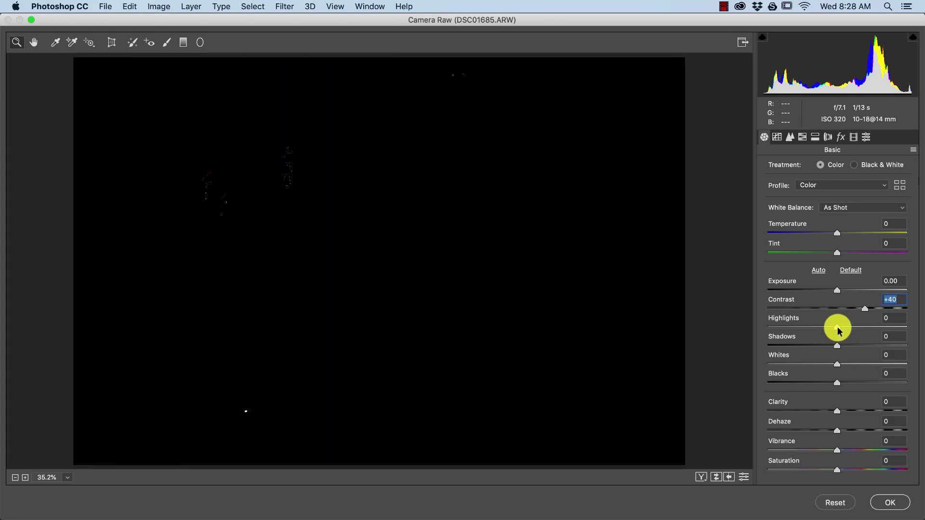
{"action": "left_click_drag", "start_coordinate": [838, 329], "coordinate": [831, 330]}
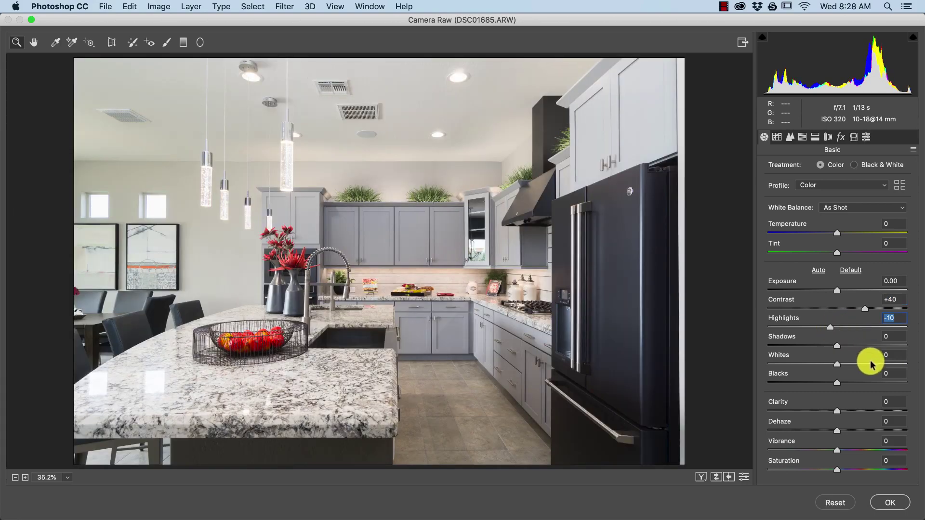
{"action": "left_click", "coordinate": [835, 345], "text": "alt"}
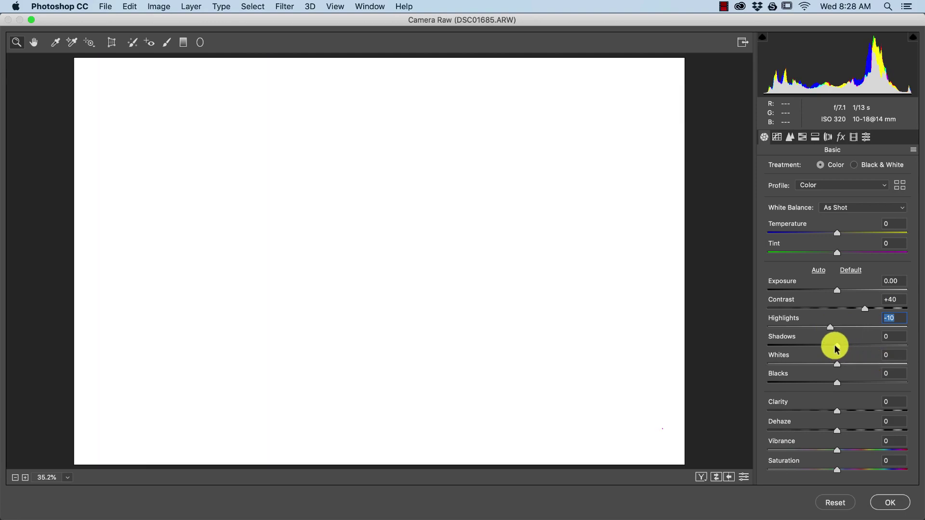
{"action": "left_click_drag", "start_coordinate": [835, 347], "coordinate": [843, 413]}
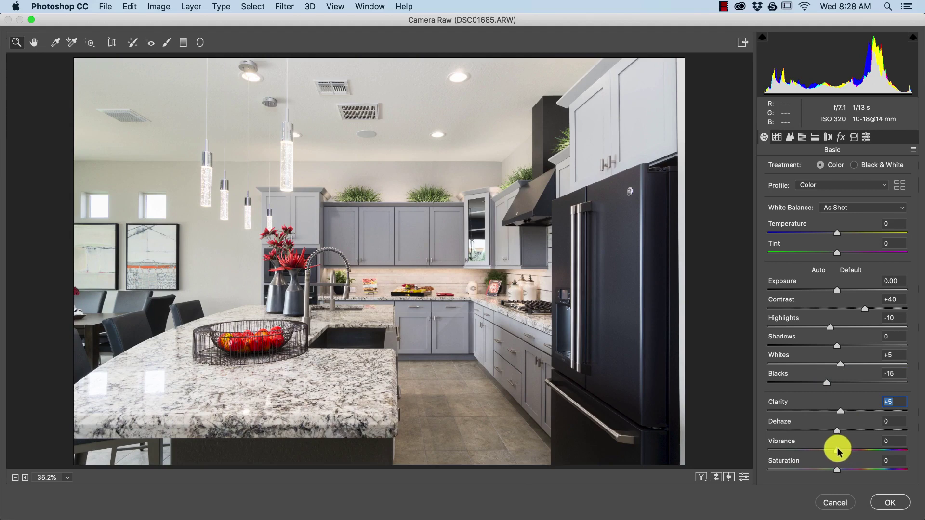
{"action": "left_click_drag", "start_coordinate": [837, 451], "coordinate": [844, 452]}
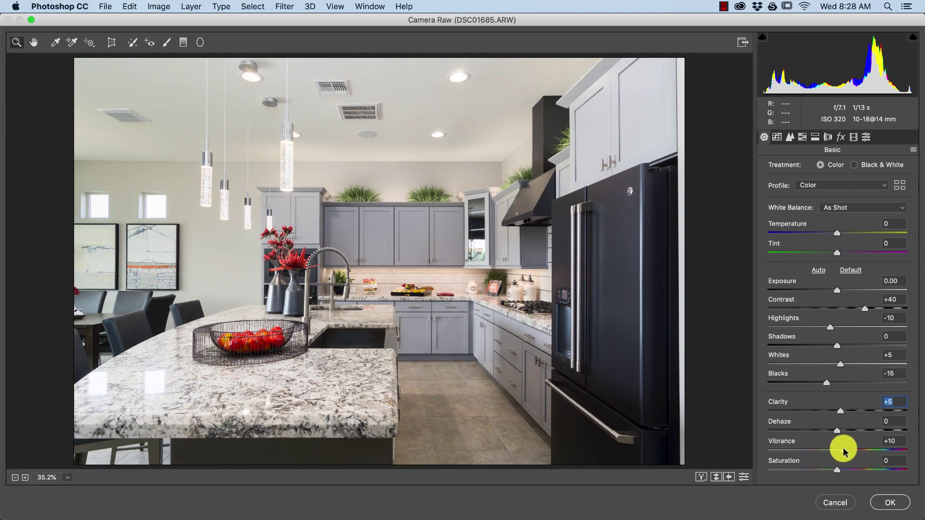
{"action": "left_click", "coordinate": [844, 451]}
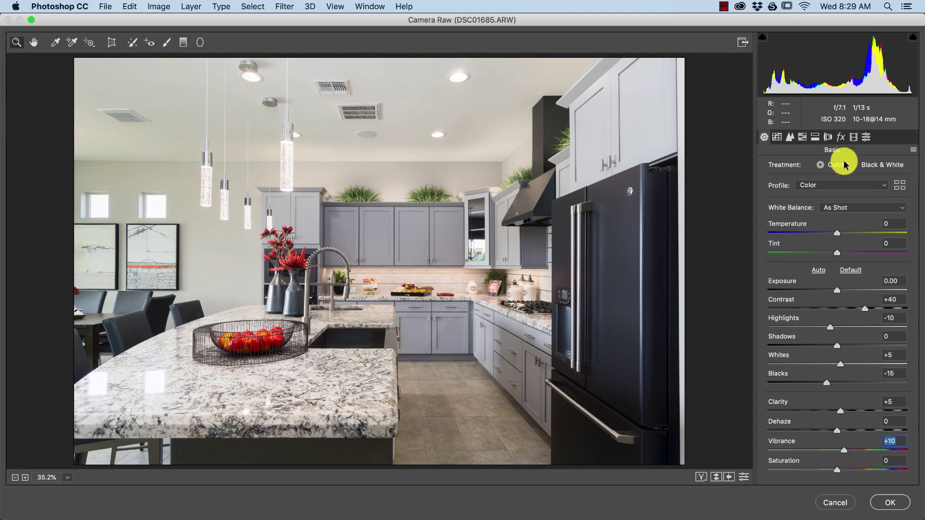
Set the sharpening Amount to 25 and Masking to 65, checking the upper cabinets up close
{"action": "left_click", "coordinate": [792, 140]}
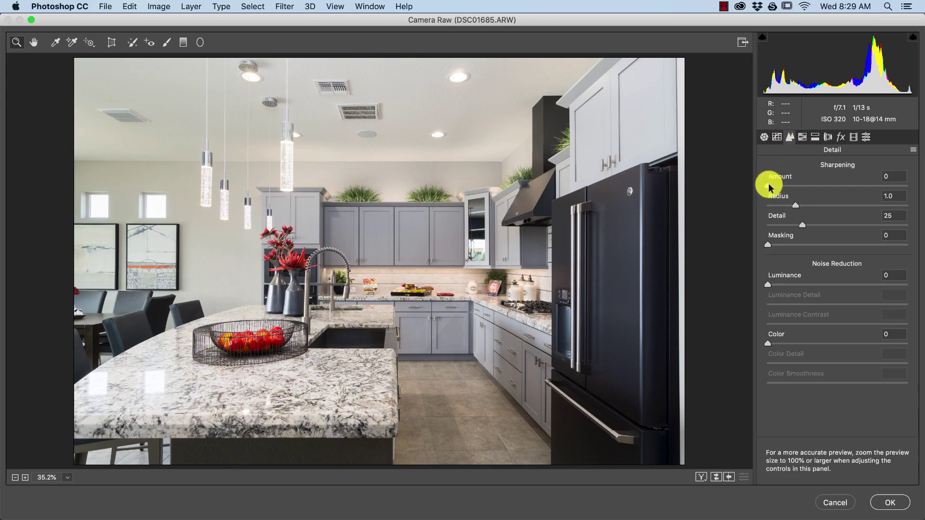
{"action": "left_click_drag", "start_coordinate": [769, 188], "coordinate": [784, 186]}
{"action": "left_click_drag", "start_coordinate": [431, 260], "coordinate": [505, 267]}
{"action": "mouse_move", "coordinate": [786, 186]}
{"action": "left_mouse_down"}
{"action": "mouse_move", "coordinate": [773, 186]}
{"action": "mouse_move", "coordinate": [791, 187]}
{"action": "left_mouse_up"}
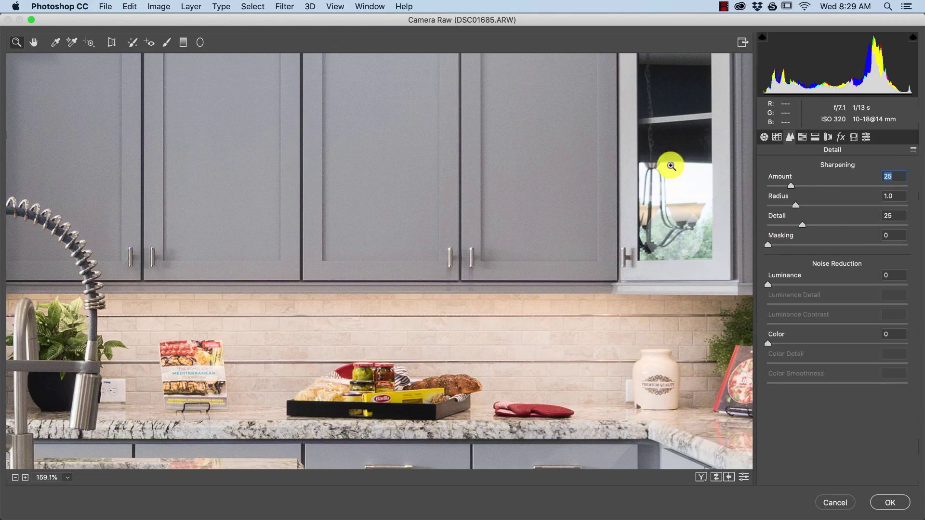
{"action": "left_click", "coordinate": [768, 246], "text": "alt"}
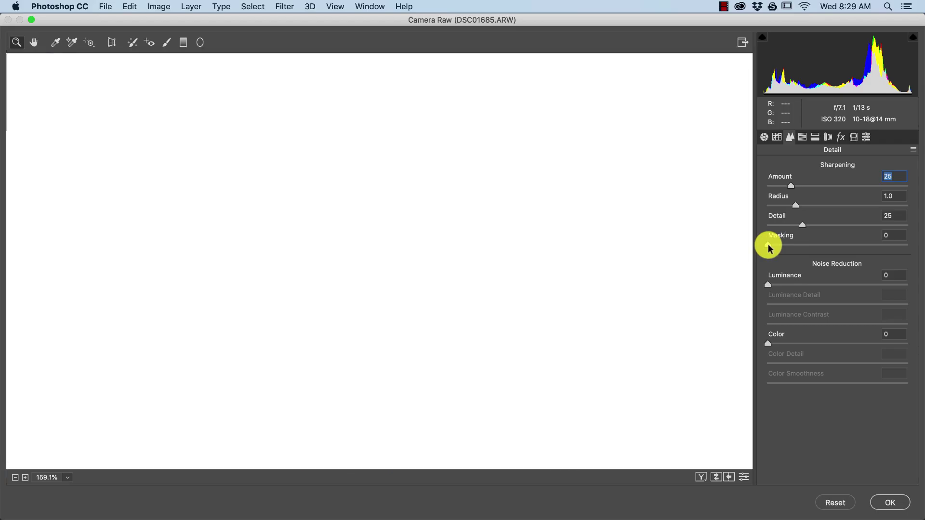
{"action": "left_click_drag", "start_coordinate": [769, 247], "coordinate": [859, 254]}
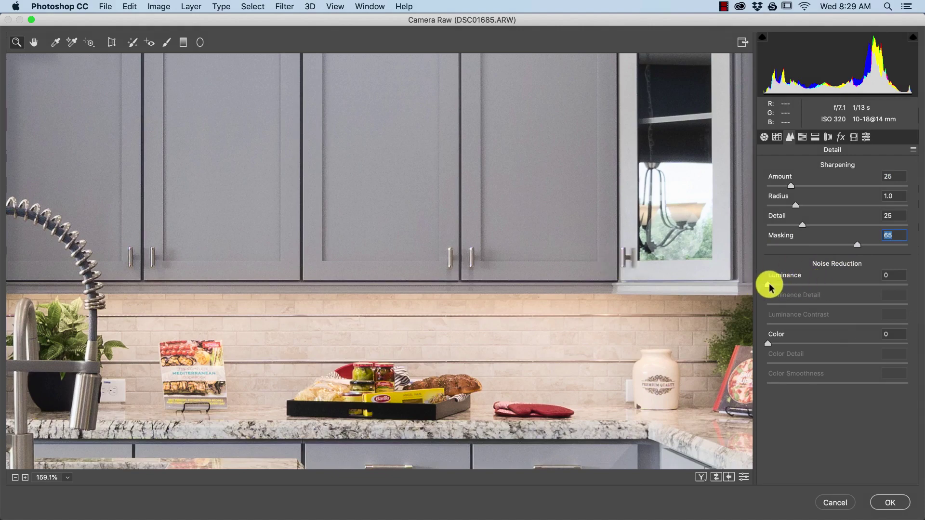
Set the Luminance noise reduction to 45 and view the whole kitchen image again
{"action": "left_click_drag", "start_coordinate": [769, 288], "coordinate": [792, 289]}
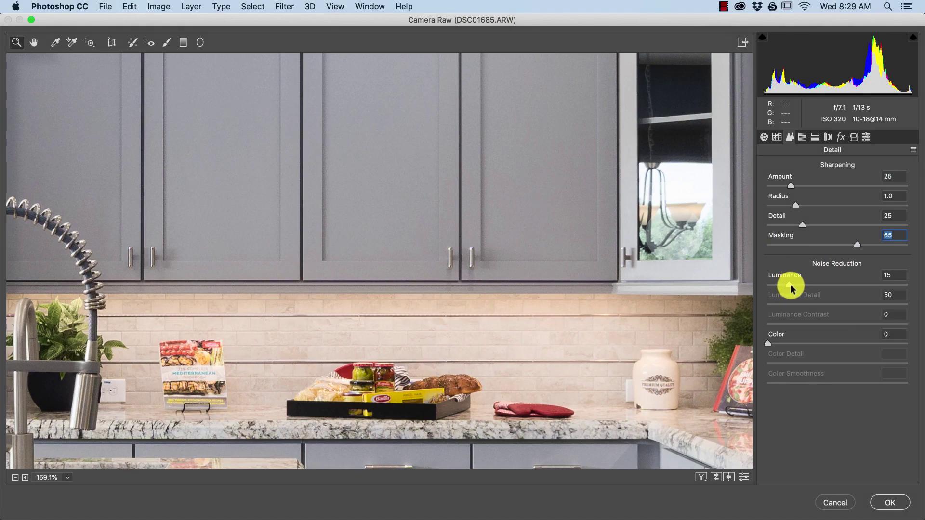
{"action": "left_click", "coordinate": [791, 288], "text": "alt"}
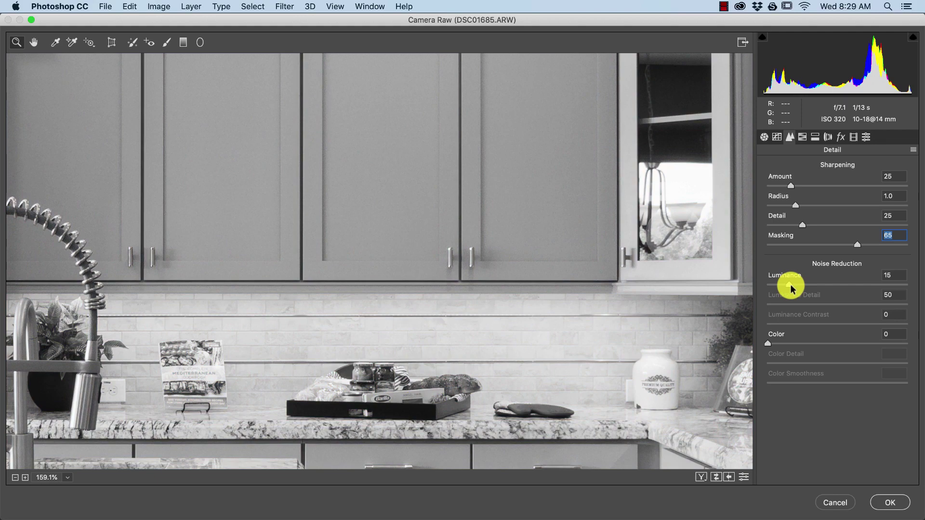
{"action": "left_click_drag", "start_coordinate": [791, 287], "coordinate": [830, 288]}
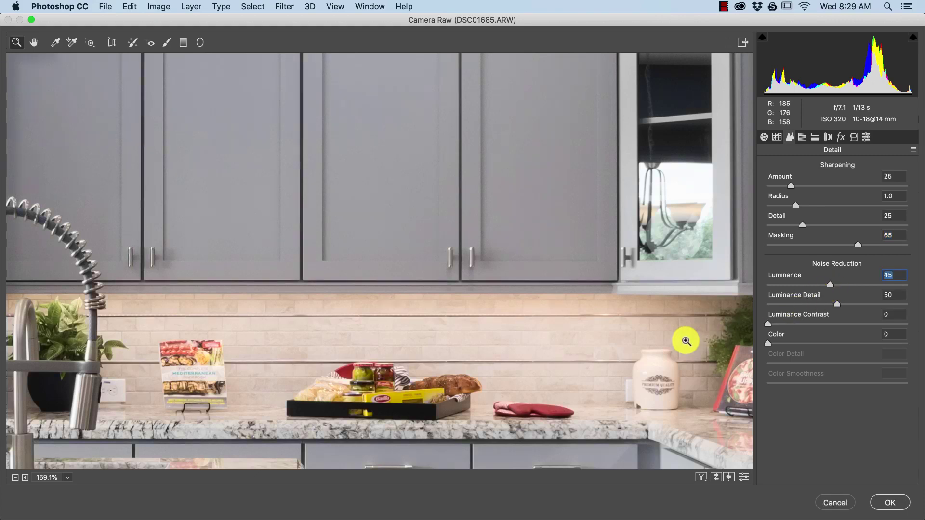
{"action": "key", "text": "super+0"}
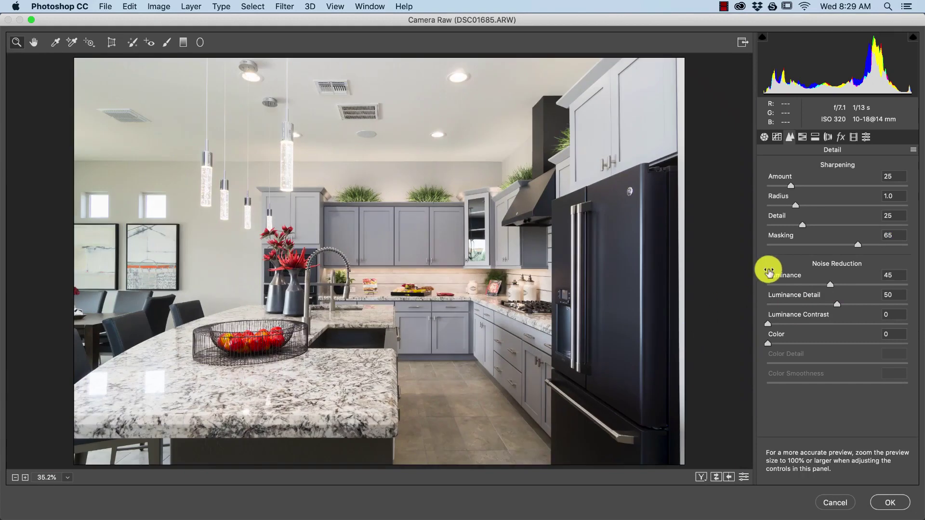
Look through the Hue, Saturation and Luminance settings of the HSL adjustments
{"action": "left_click", "coordinate": [802, 137]}
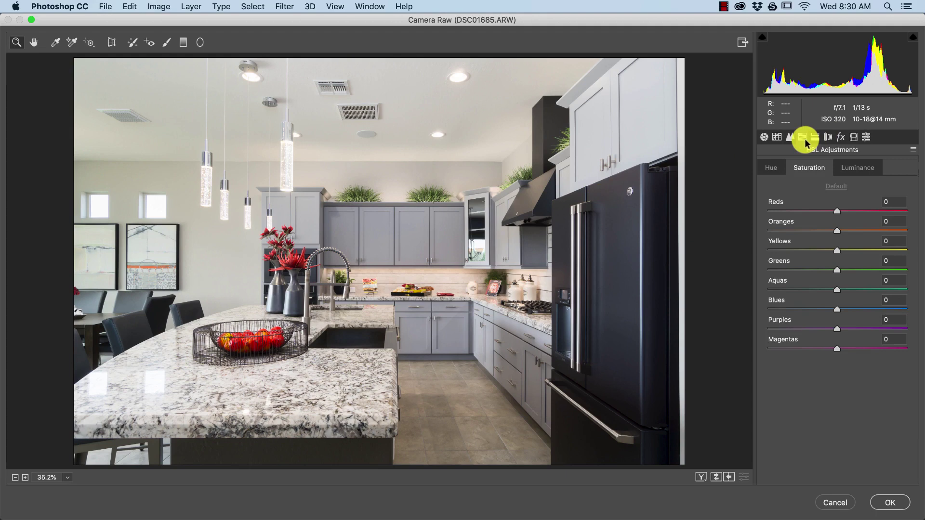
{"action": "left_click", "coordinate": [763, 166]}
{"action": "left_click", "coordinate": [819, 168]}
{"action": "left_click", "coordinate": [854, 166]}
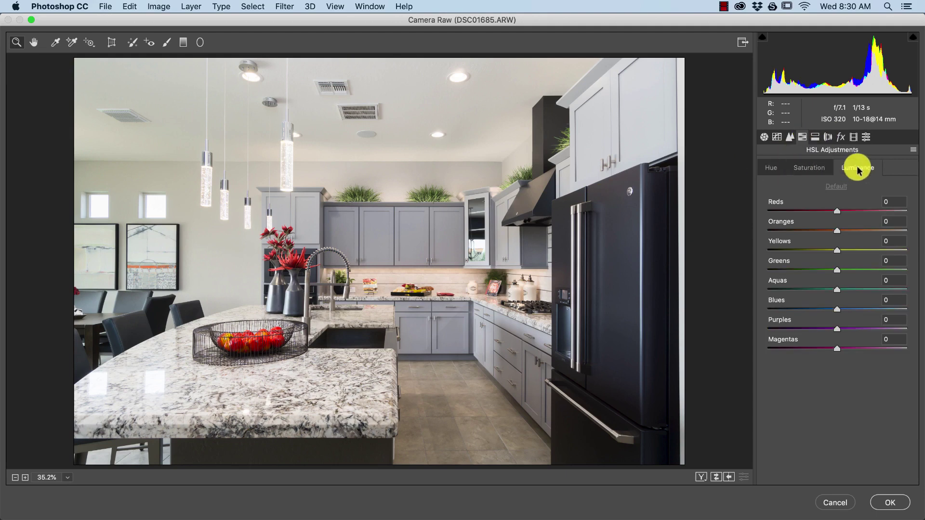
Look through the HSL, Lens Corrections, Effects, Basic and Transform settings and apply the Camera Raw filter
{"action": "left_click", "coordinate": [803, 173]}
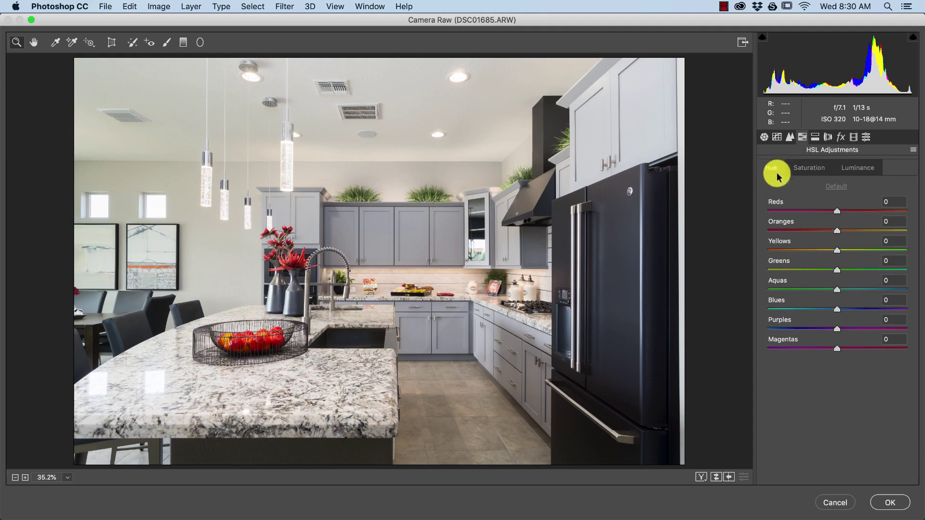
{"action": "left_click", "coordinate": [828, 137]}
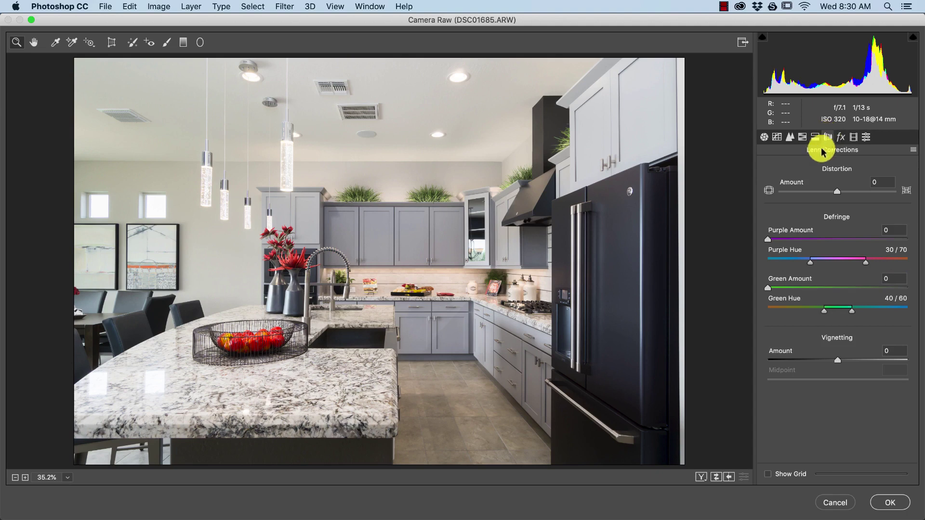
{"action": "left_click", "coordinate": [840, 139]}
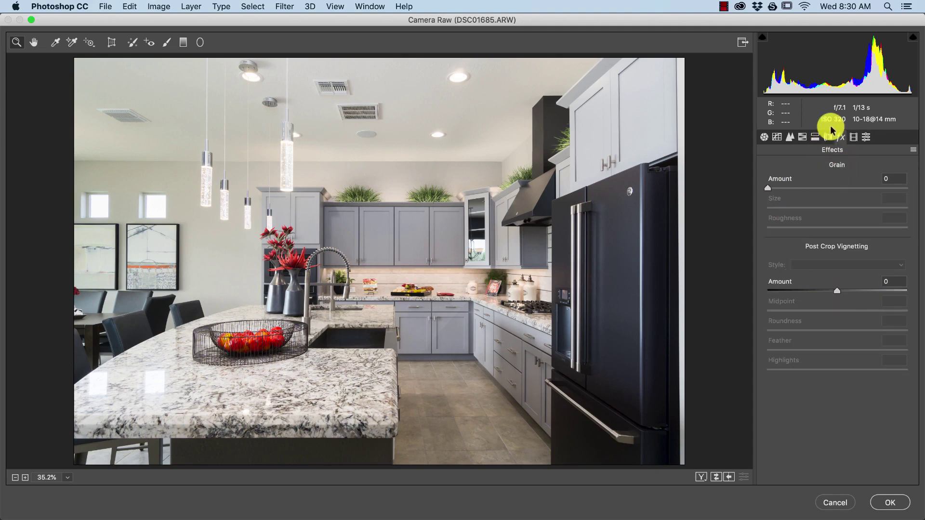
{"action": "left_click", "coordinate": [762, 139]}
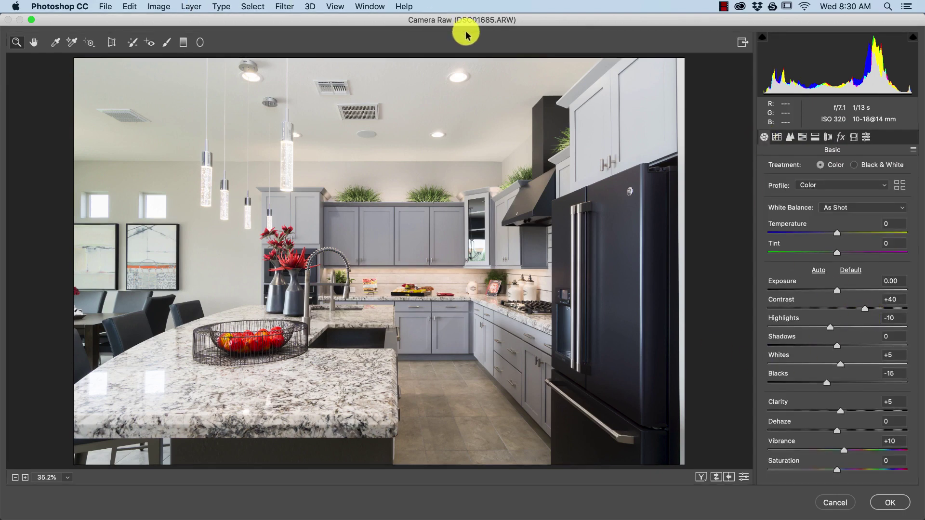
{"action": "left_click", "coordinate": [115, 43]}
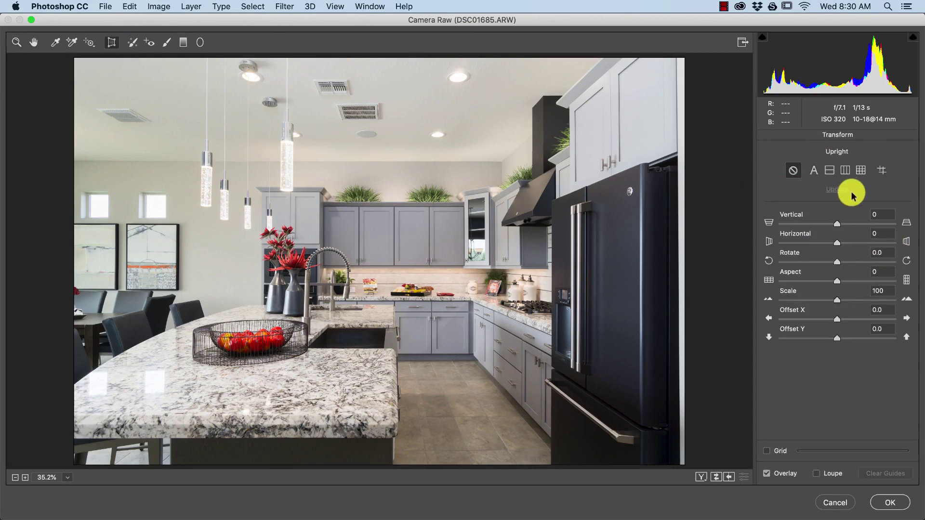
{"action": "left_click", "coordinate": [890, 503]}
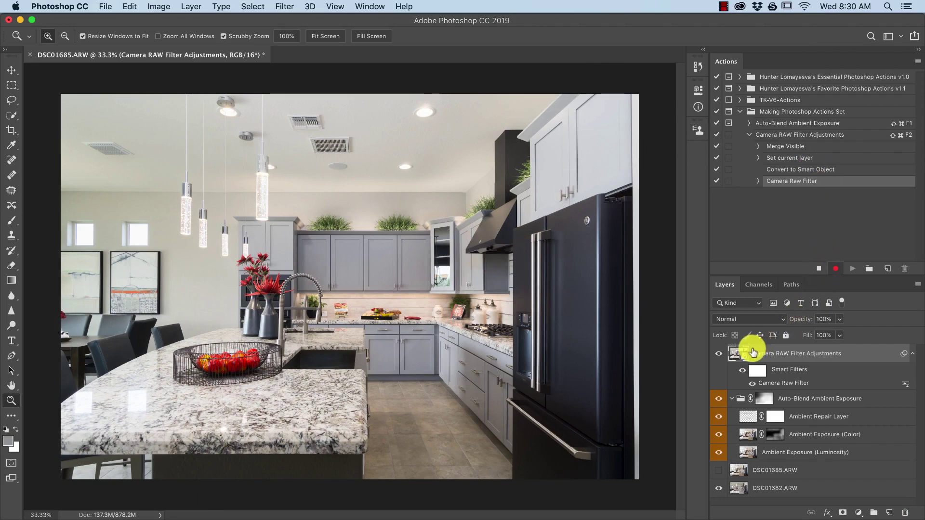
Label the Camera RAW Filter Adjustments layer orange and stop recording the action
{"action": "right_click", "coordinate": [785, 357]}
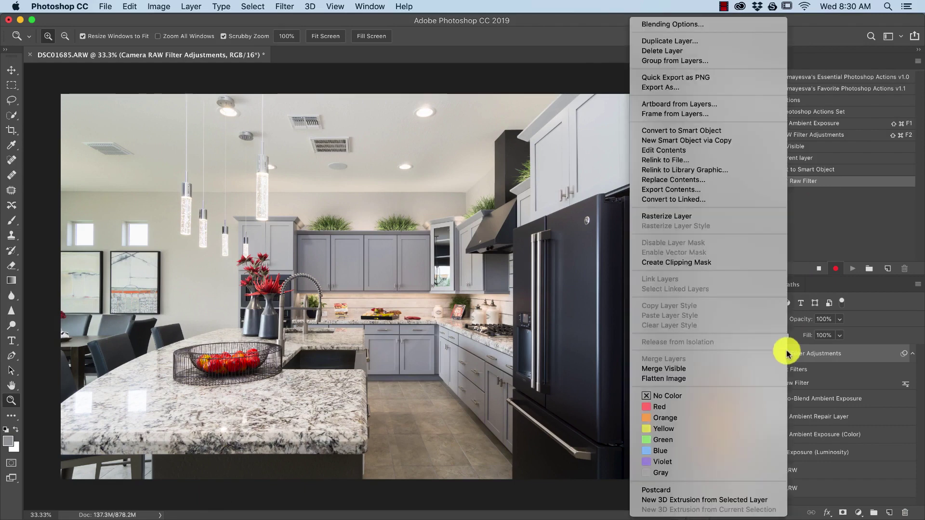
{"action": "left_click", "coordinate": [708, 419]}
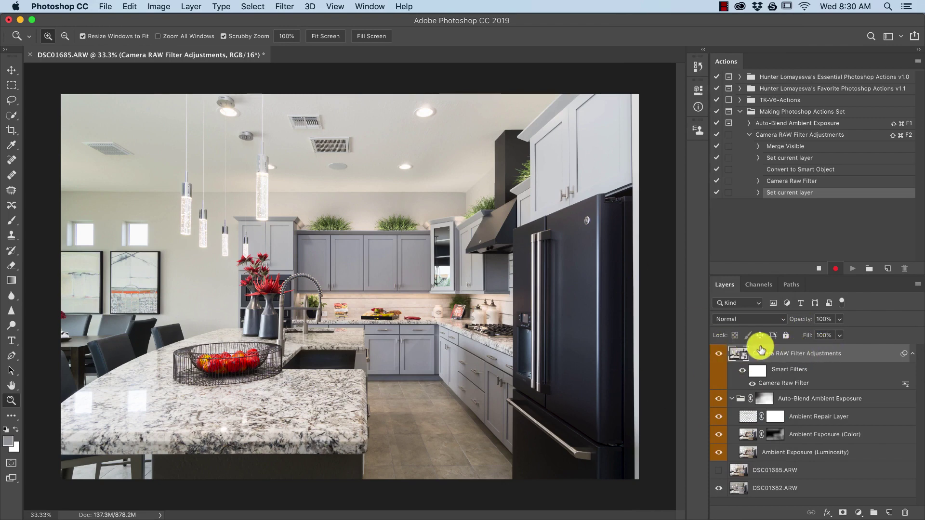
{"action": "left_click", "coordinate": [817, 269]}
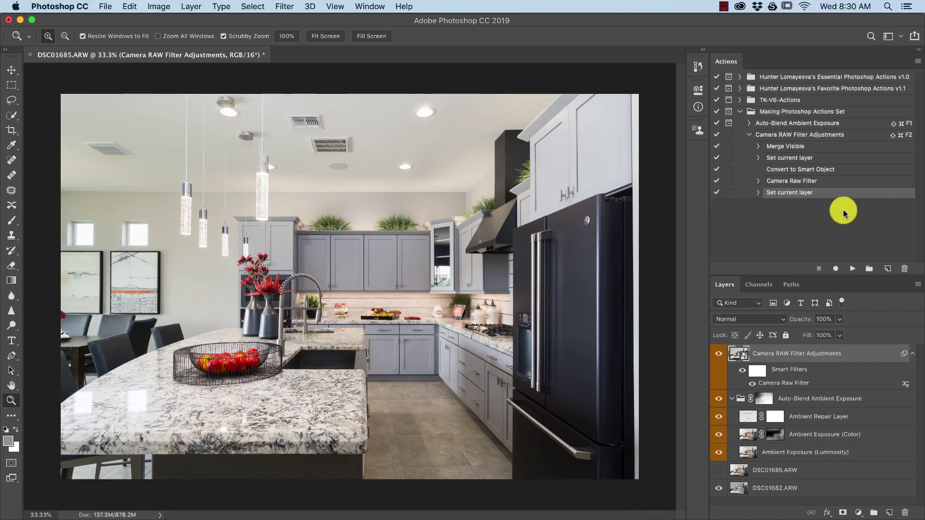
Enable the dialog for the action's Camera Raw Filter step and delete the Camera RAW Filter Adjustments layer
{"action": "left_click", "coordinate": [761, 170]}
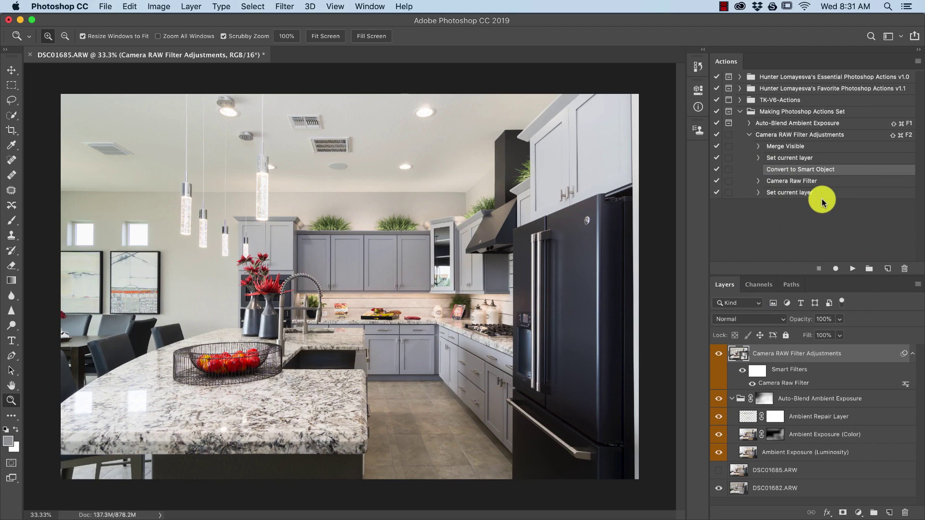
{"action": "left_click", "coordinate": [821, 181]}
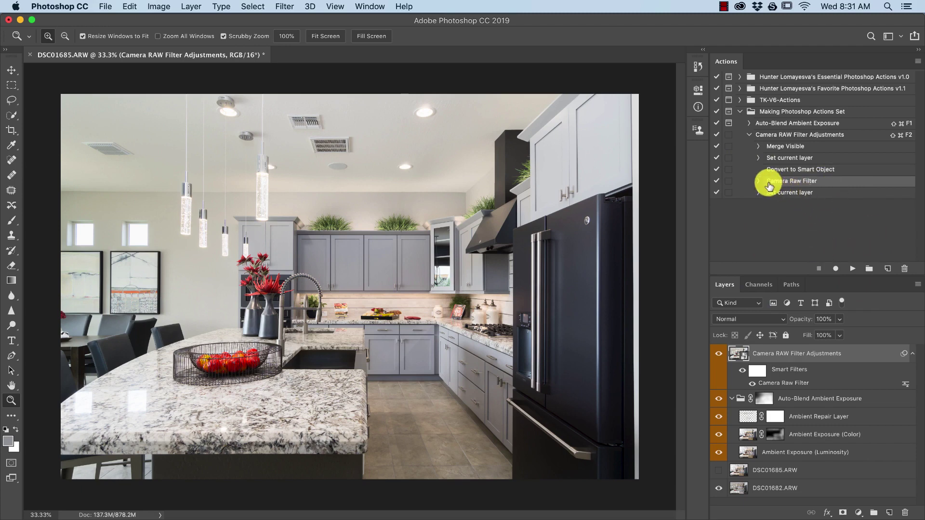
{"action": "left_click", "coordinate": [728, 181]}
{"action": "key", "text": "Delete"}
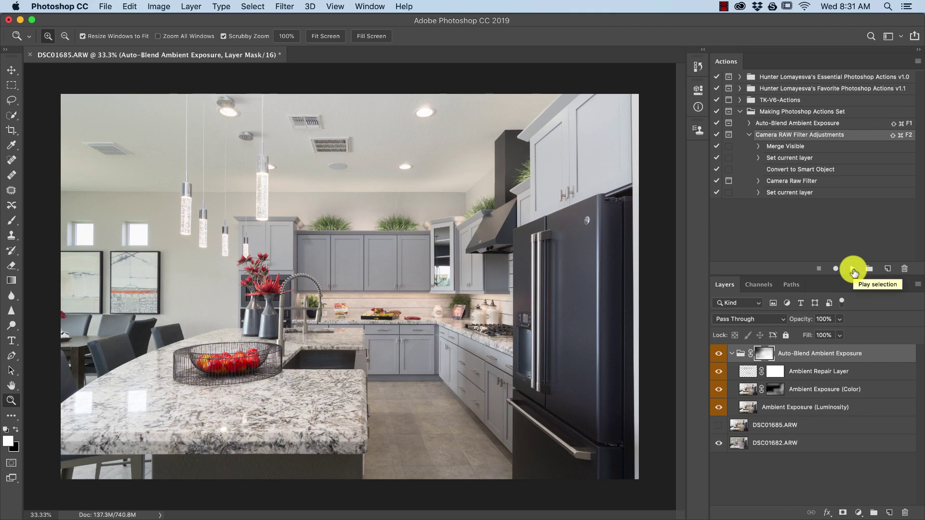
Run the Camera RAW Filter Adjustments action, declining dictation permanently, and apply the filter with Highlights set to -5
{"action": "key", "text": "fn"}
{"action": "key", "text": "fn"}
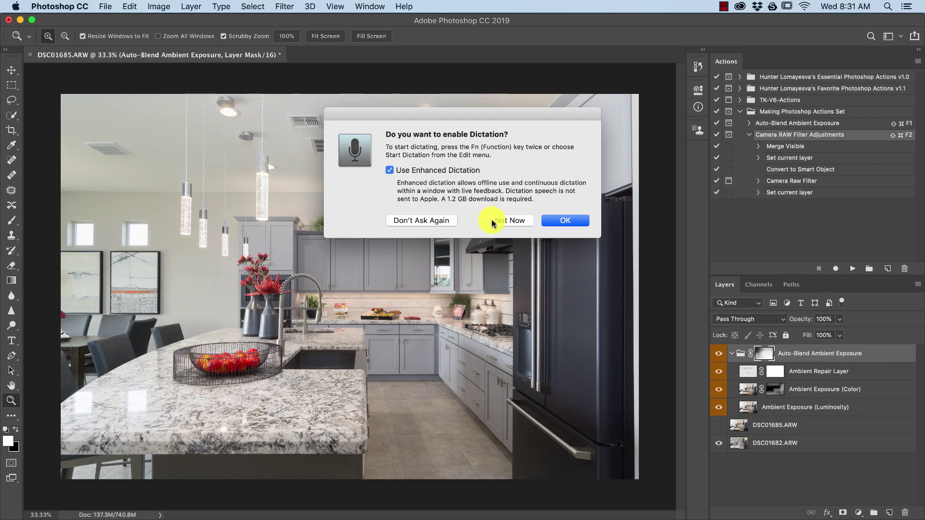
{"action": "left_click", "coordinate": [432, 221]}
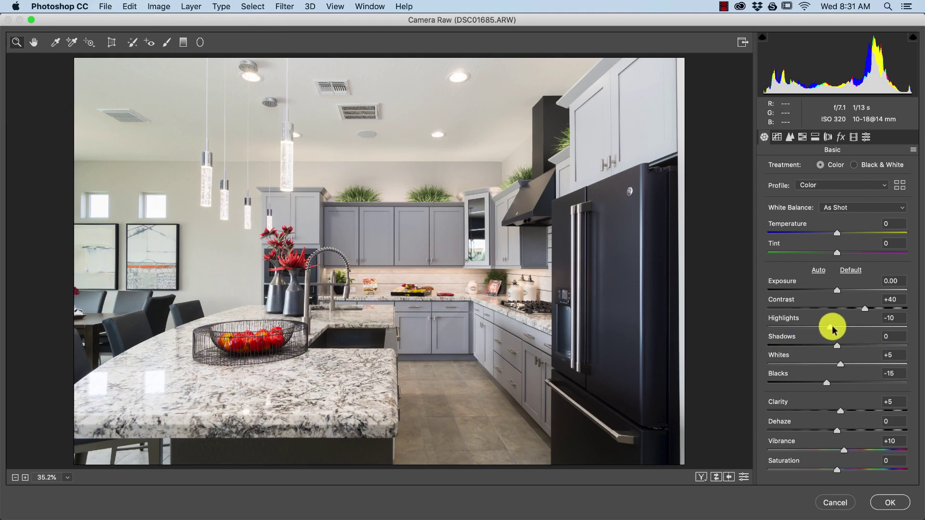
{"action": "left_click_drag", "start_coordinate": [833, 327], "coordinate": [830, 327]}
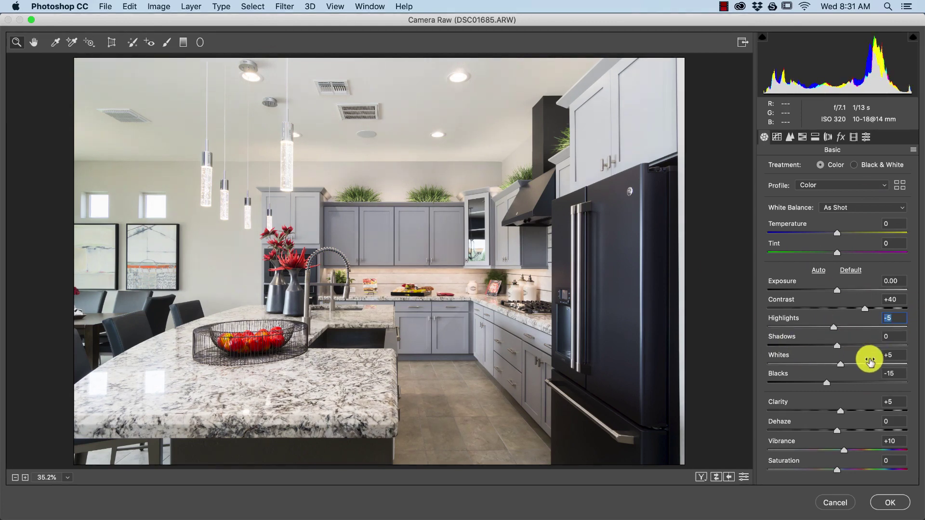
{"action": "left_click", "coordinate": [894, 502]}
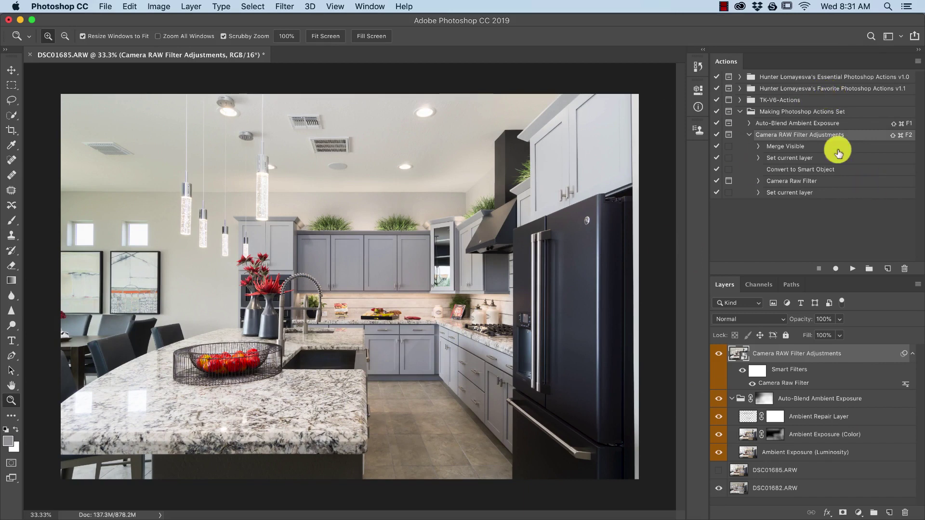
Review the steps of the Camera RAW Filter Adjustments action and leave the action collapsed
{"action": "left_click", "coordinate": [750, 135]}
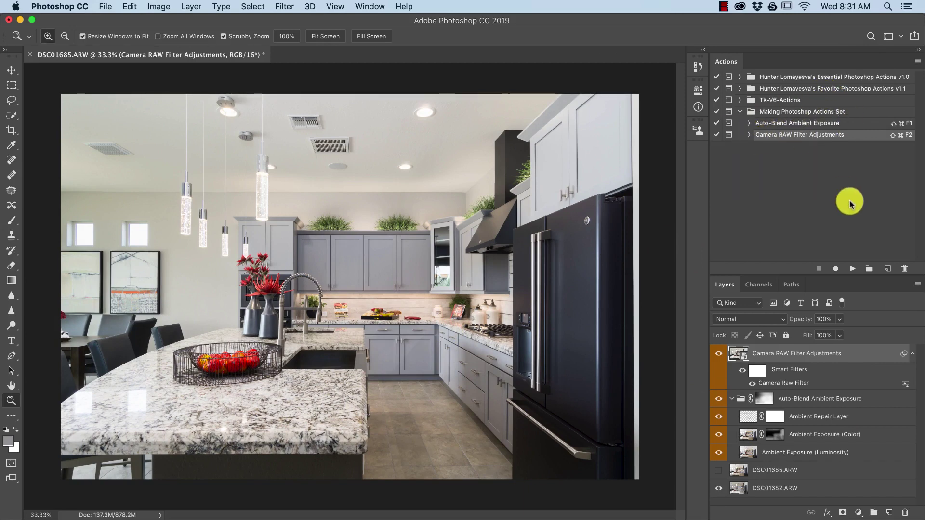
{"action": "left_click", "coordinate": [749, 136]}
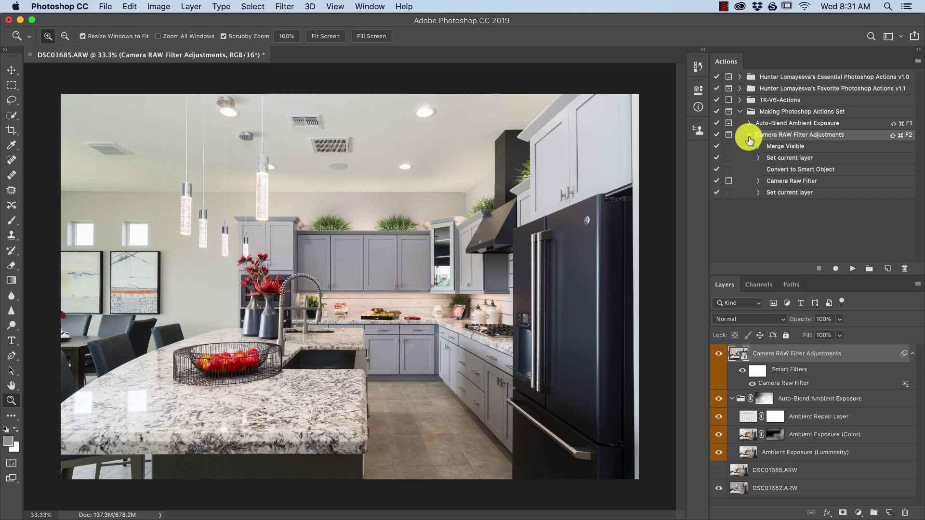
{"action": "left_click", "coordinate": [749, 135]}
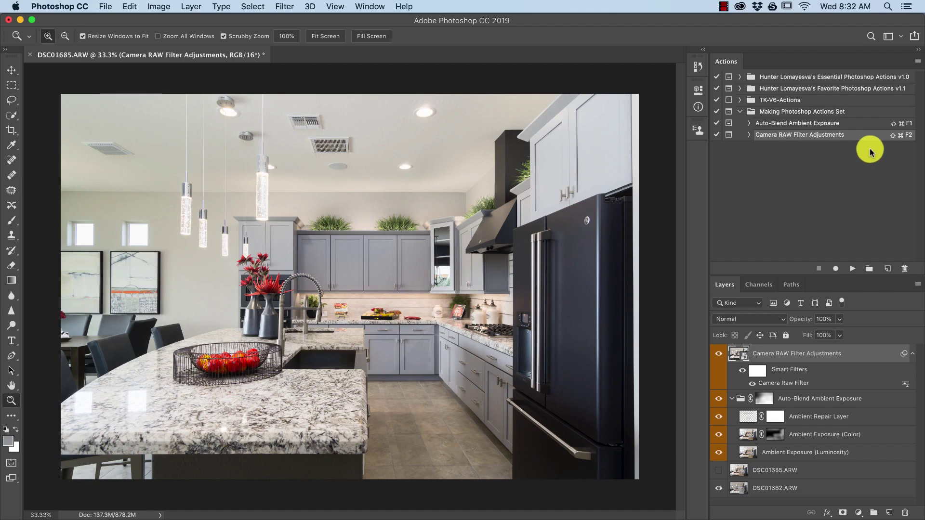
Start saving the Making Photoshop Actions Set to a file, allowing access to contacts and calendar
{"action": "left_click", "coordinate": [790, 112]}
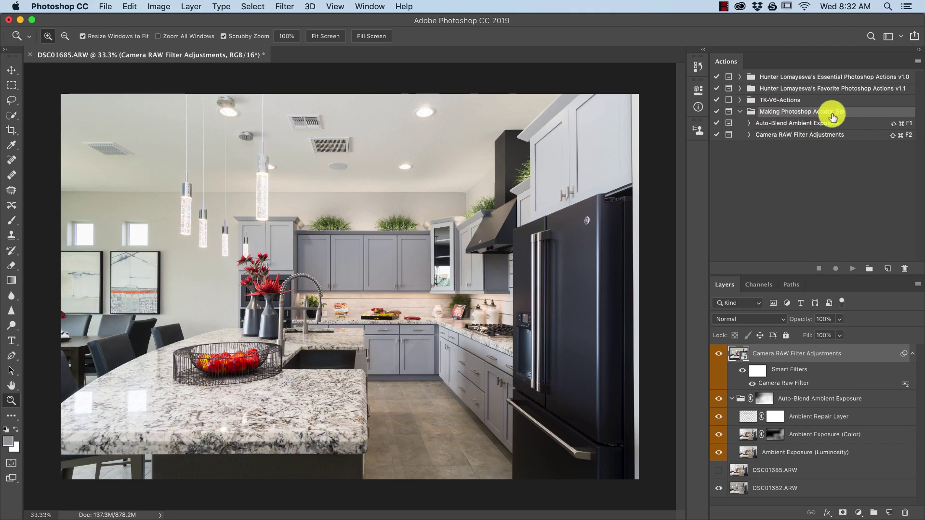
{"action": "left_click", "coordinate": [918, 62]}
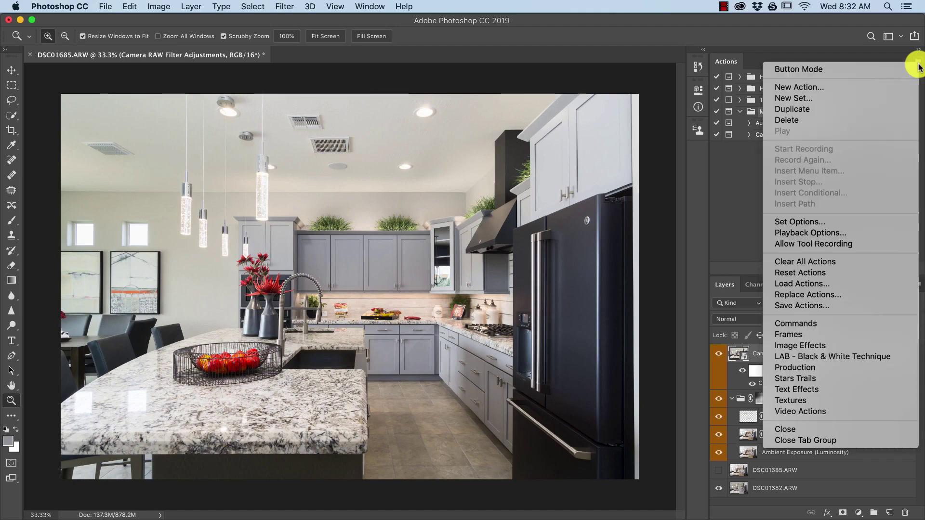
{"action": "left_click", "coordinate": [809, 308]}
{"action": "key", "text": "Return"}
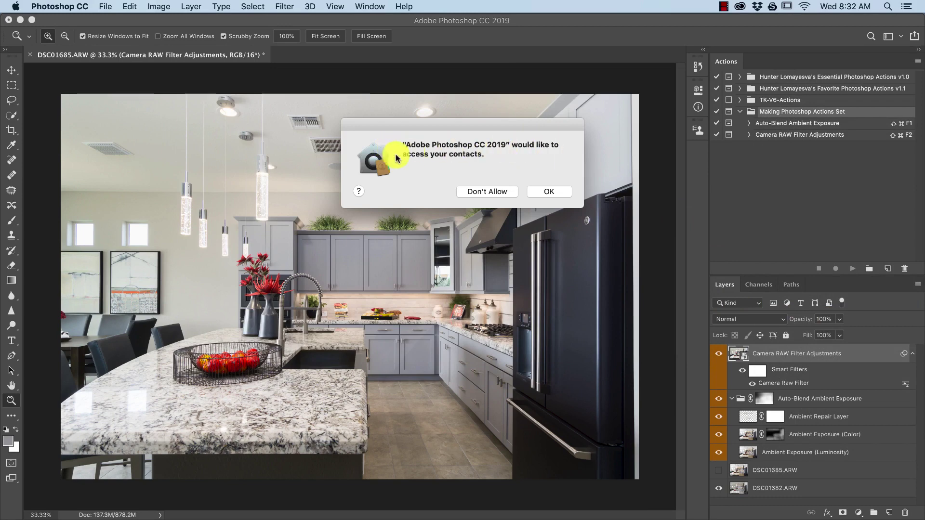
{"action": "left_click", "coordinate": [538, 191]}
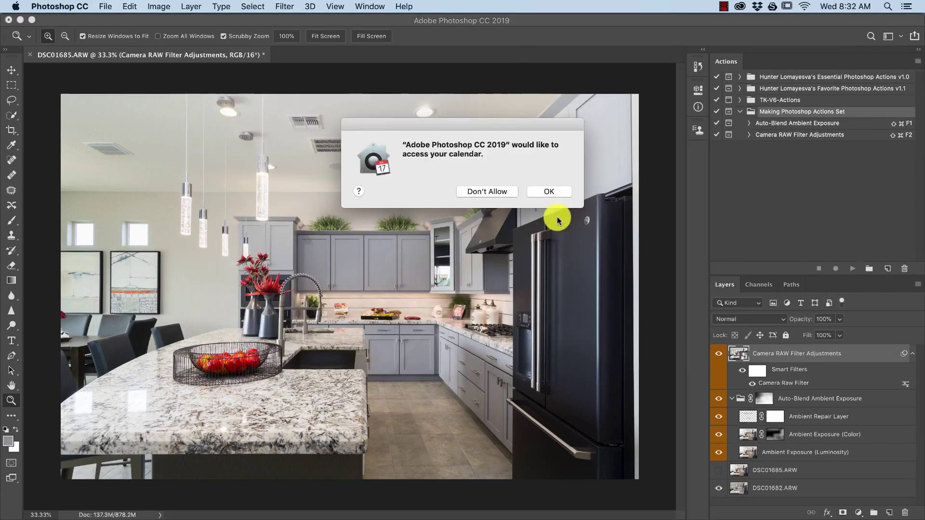
{"action": "left_click", "coordinate": [550, 193]}
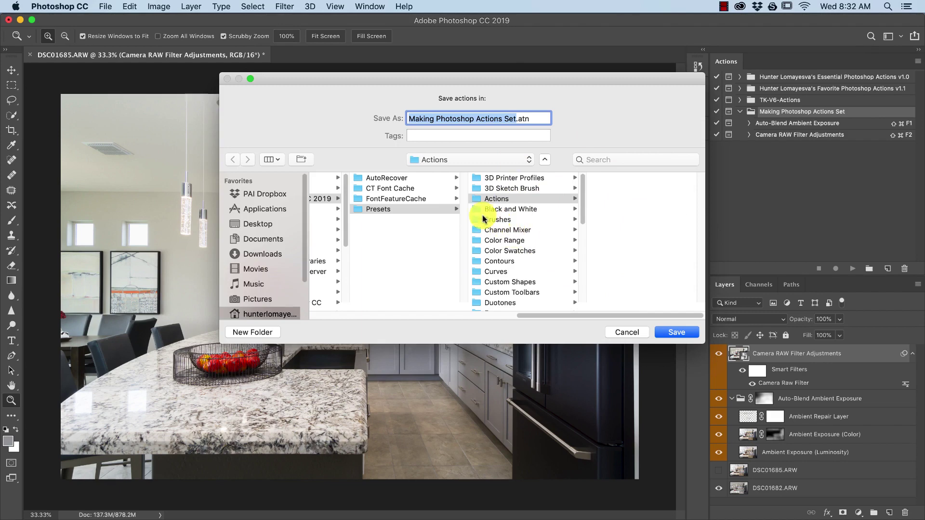
Save the set as Making Photoshop Actions Set (10 April 2019).atn in a new Actions folder inside Downloads
{"action": "left_click", "coordinate": [276, 252]}
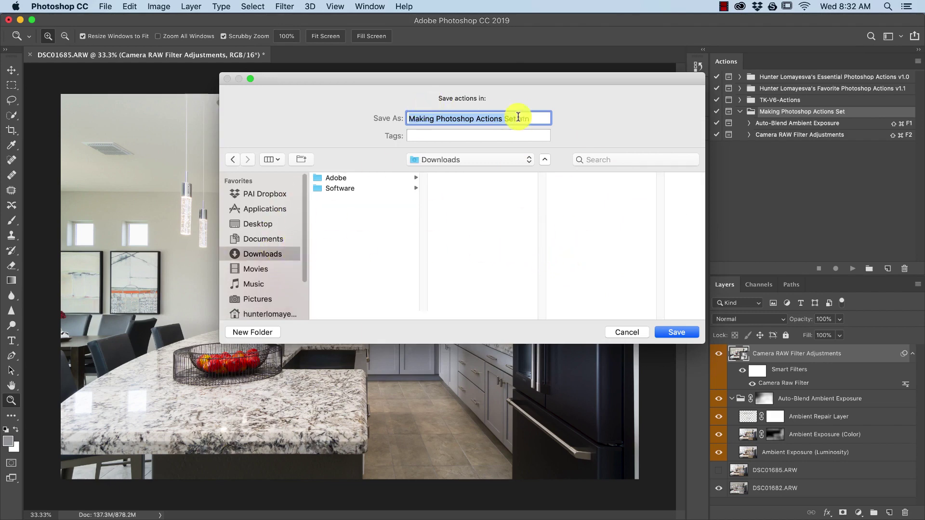
{"action": "key", "text": "Right"}
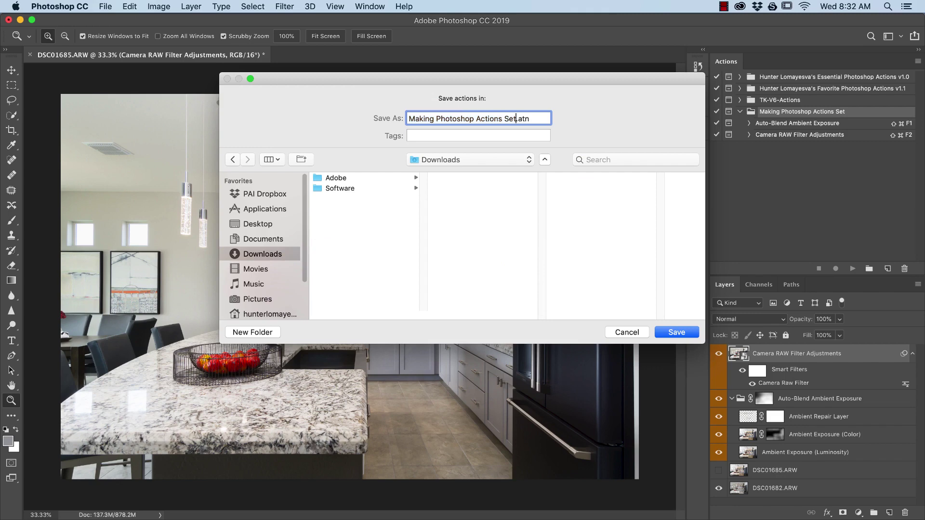
{"action": "type", "text": "(10 April 2019"}
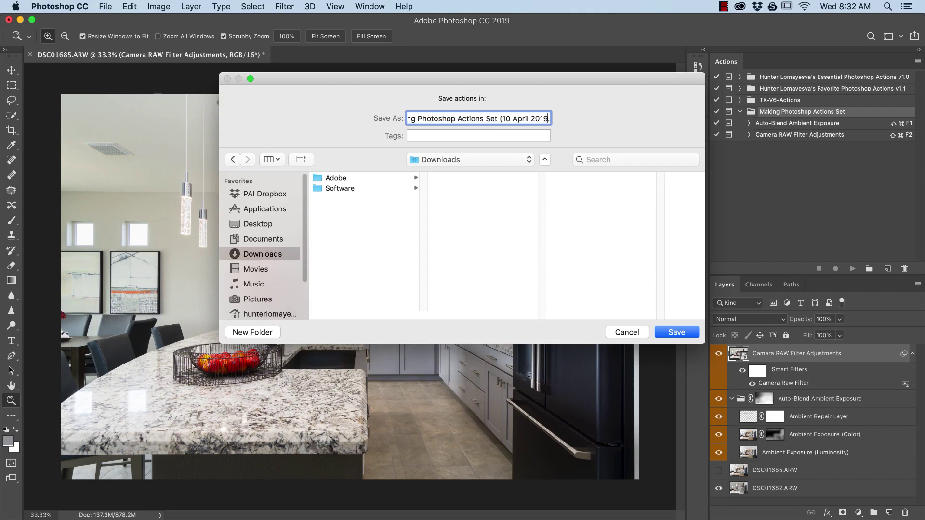
{"action": "type", "text": ").atn"}
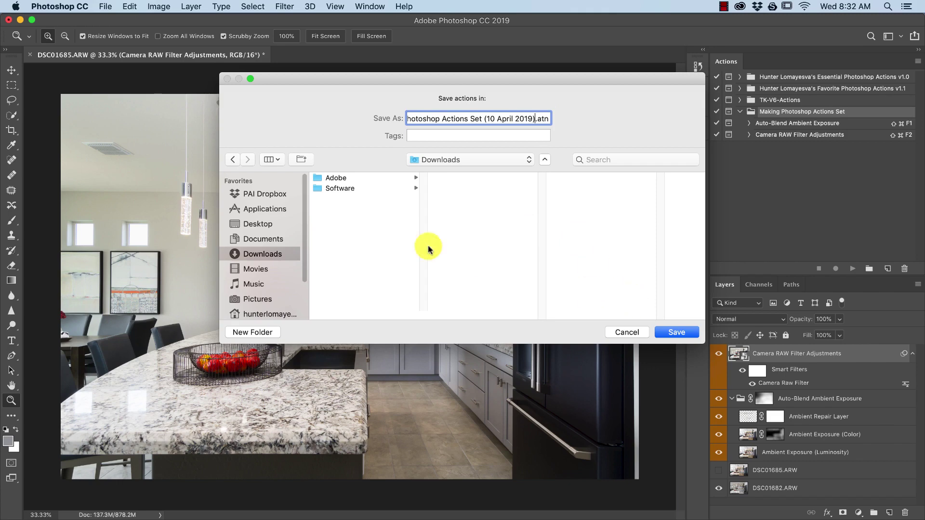
{"action": "left_click", "coordinate": [255, 331]}
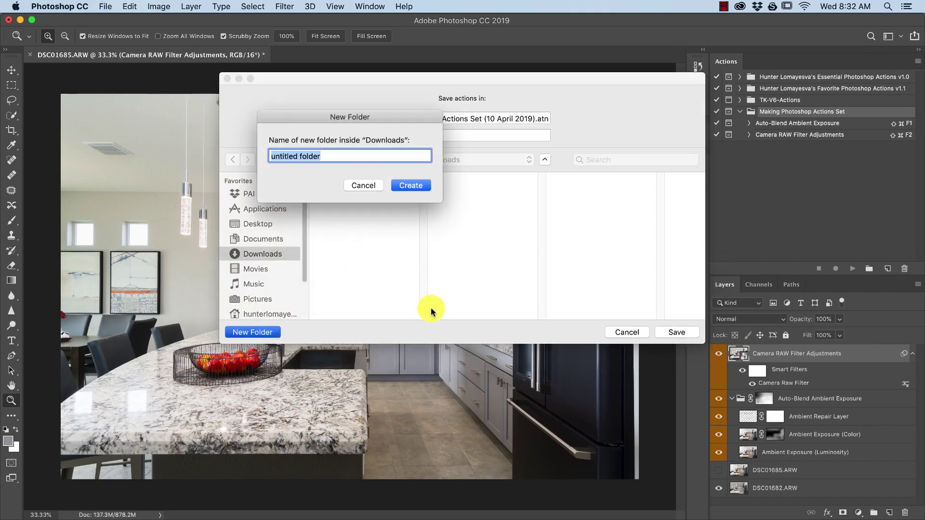
{"action": "type", "text": "Actions"}
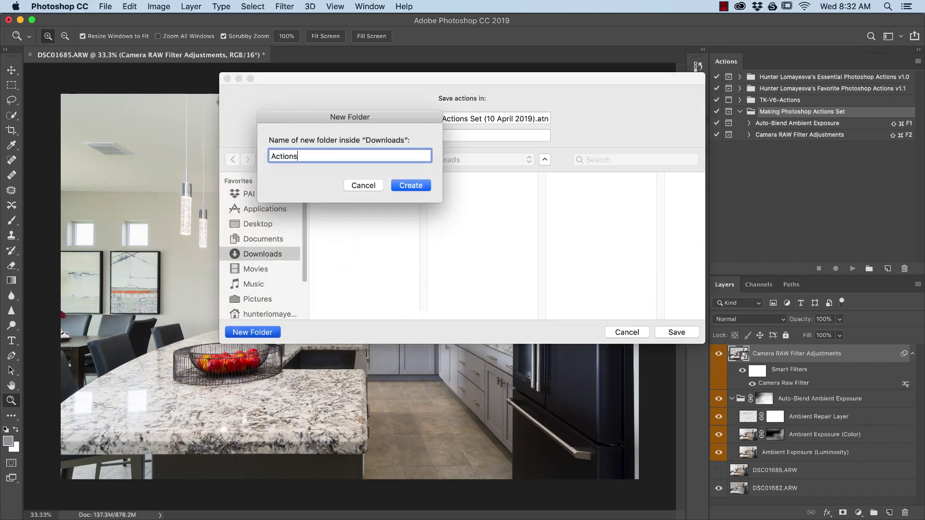
{"action": "key", "text": "Return"}
{"action": "left_click", "coordinate": [676, 334]}
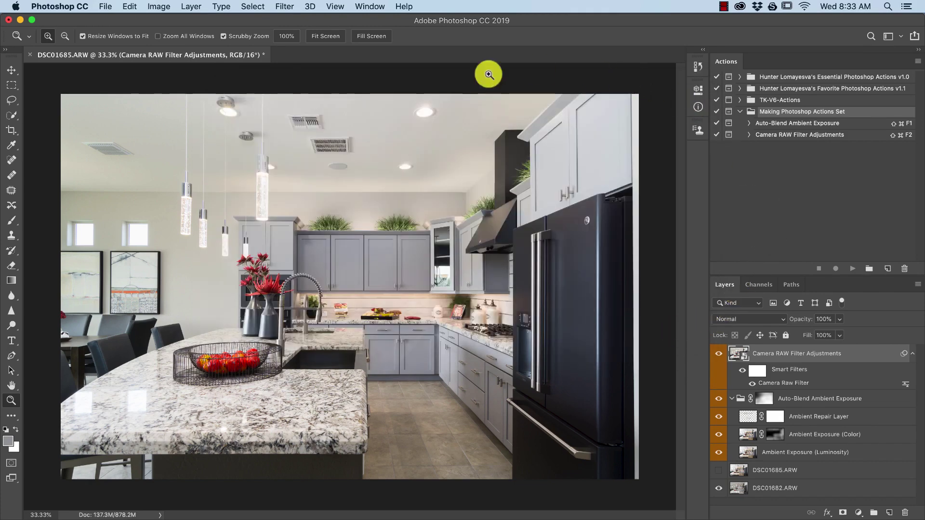
Switch to Finder, load the saved .atn file from the Actions folder in Downloads, and delete the duplicate action set in Photoshop
{"action": "left_click", "coordinate": [274, 499]}
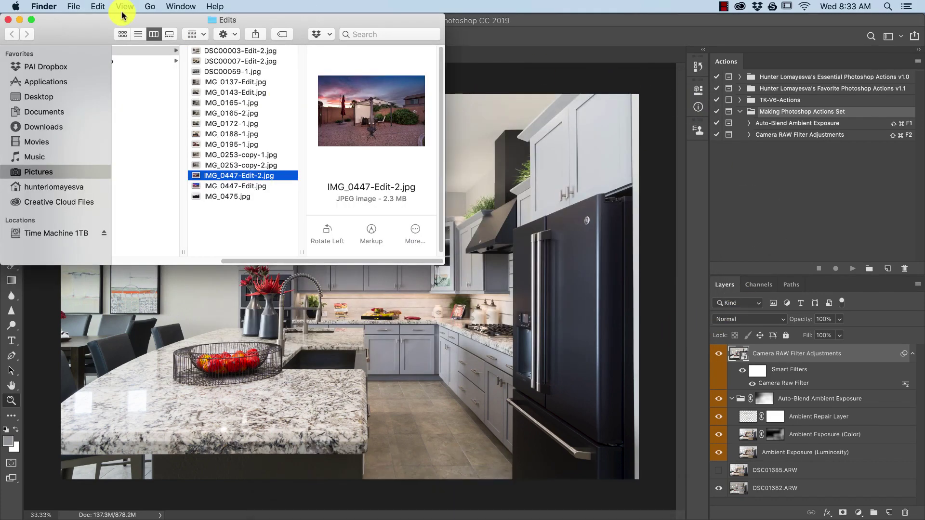
{"action": "left_click_drag", "start_coordinate": [123, 17], "coordinate": [379, 121]}
{"action": "left_click", "coordinate": [301, 235]}
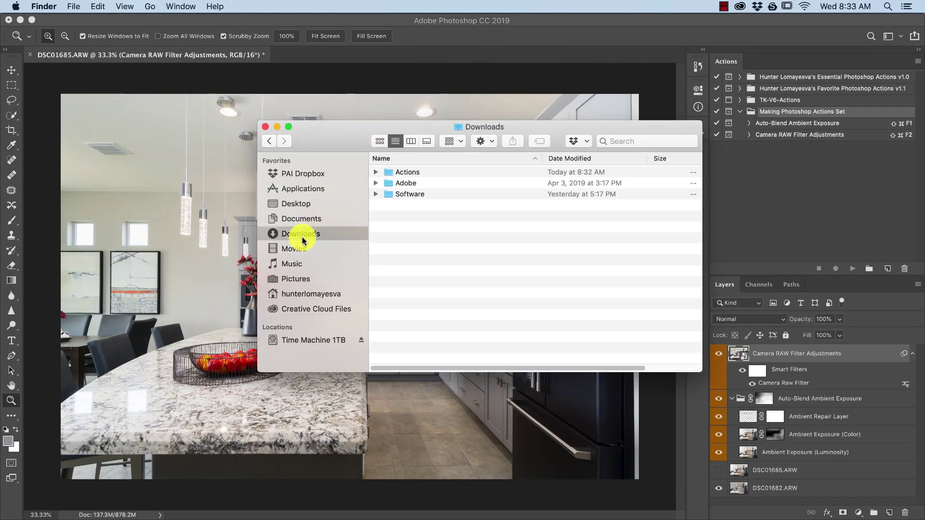
{"action": "double_click", "coordinate": [413, 172]}
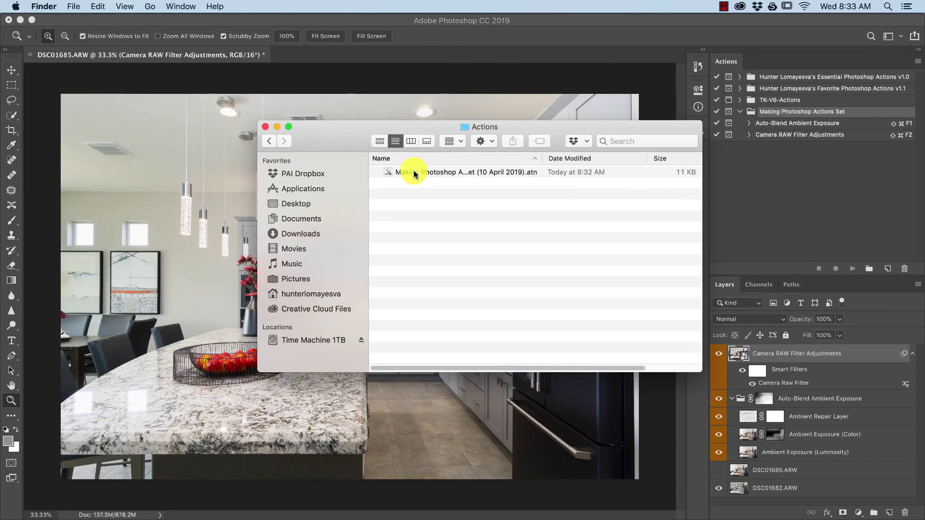
{"action": "double_click", "coordinate": [412, 172]}
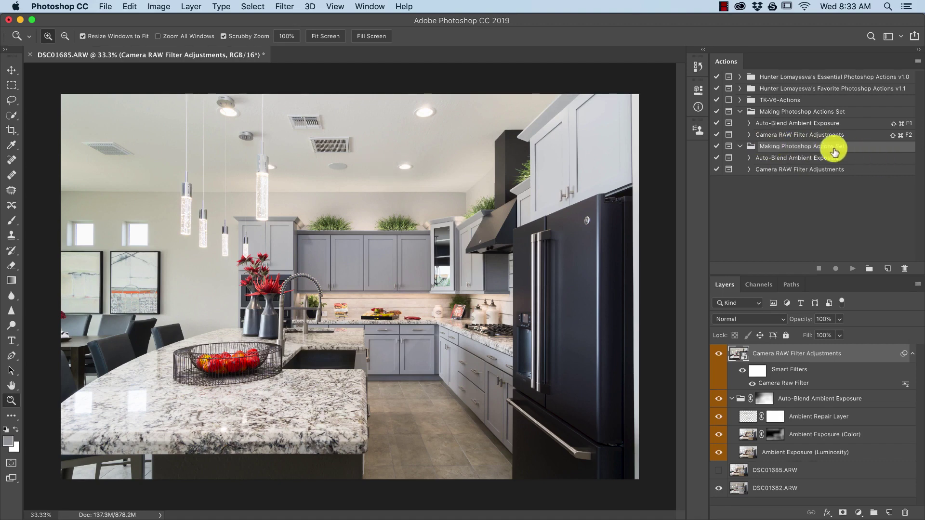
{"action": "left_click_drag", "start_coordinate": [832, 146], "coordinate": [905, 270]}
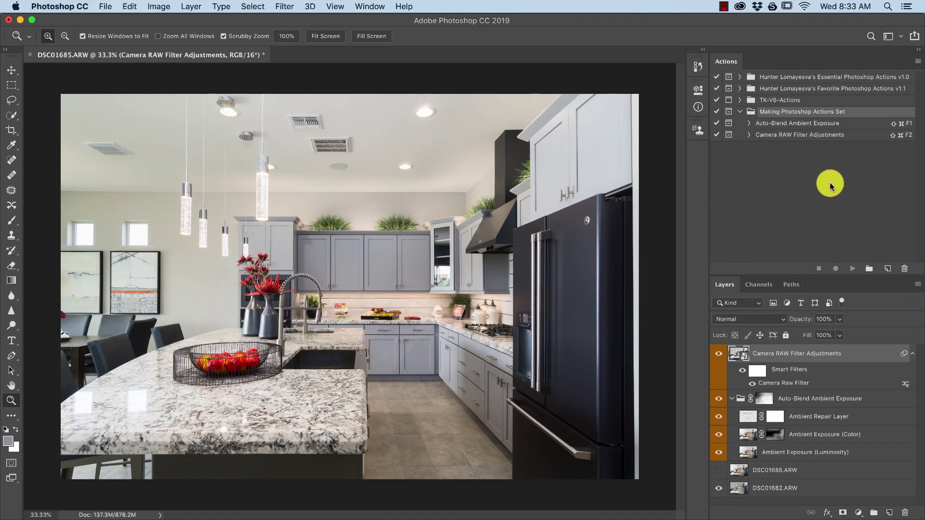